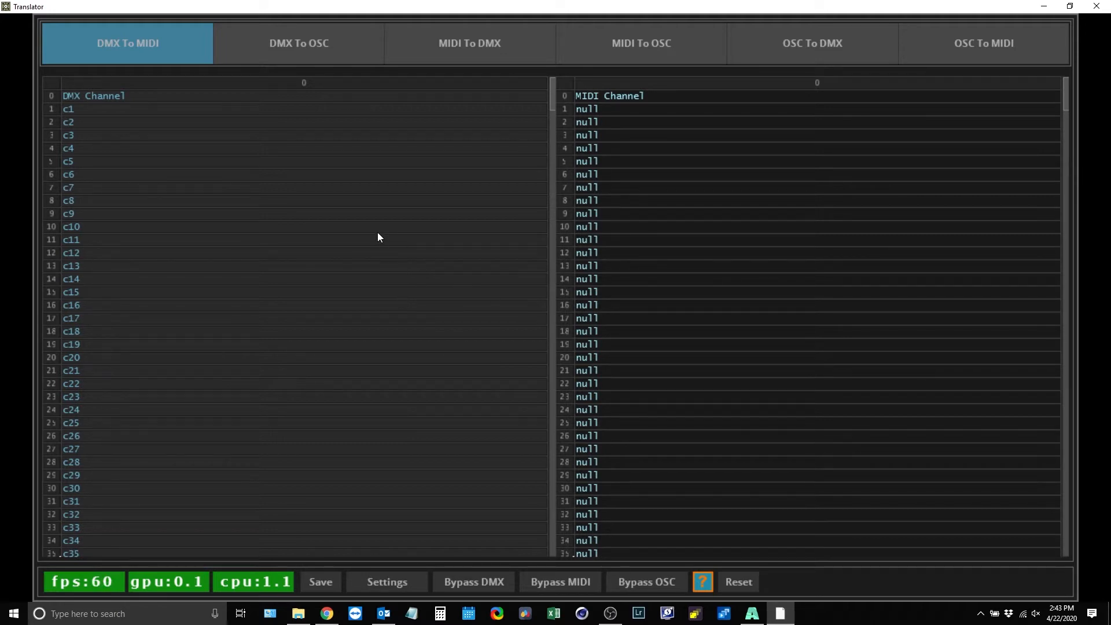
scroll(713, 200, "down", 20)
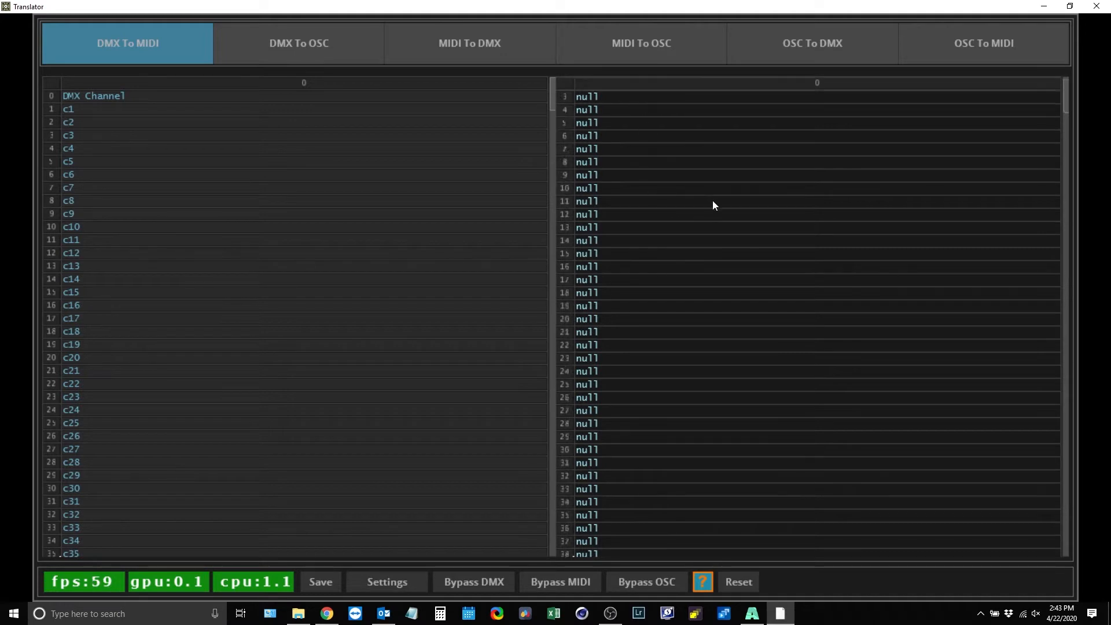
left_click_drag(1063, 149, 1053, 90)
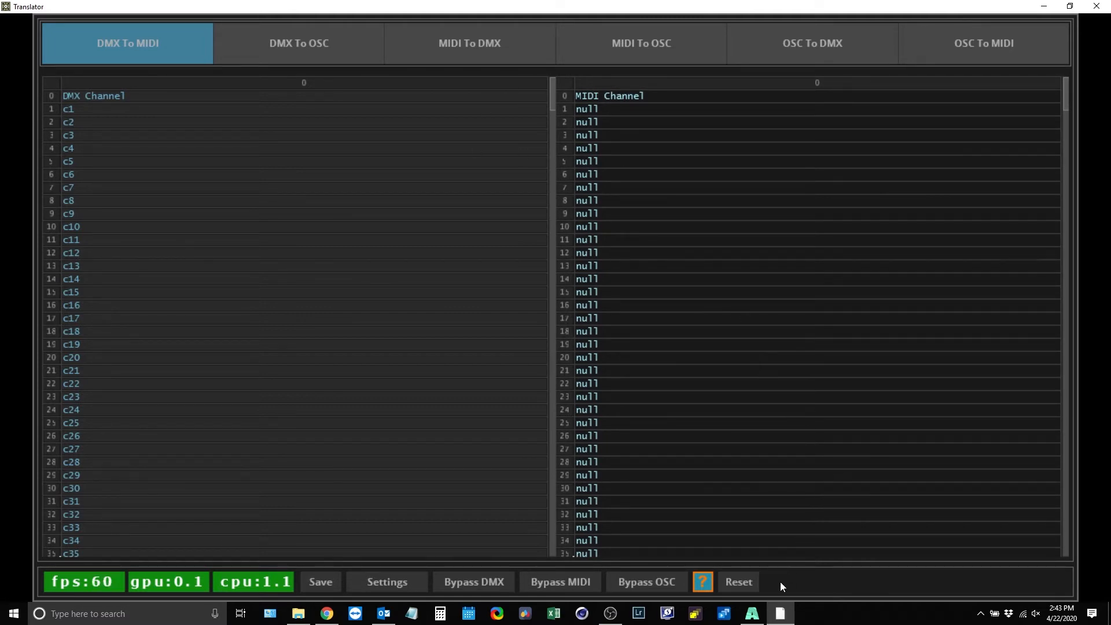
Step: Switch to Resolume Arena and place a Solid Color source in the Column 1 clip slot of Layer 1
mouse_move(756, 618)
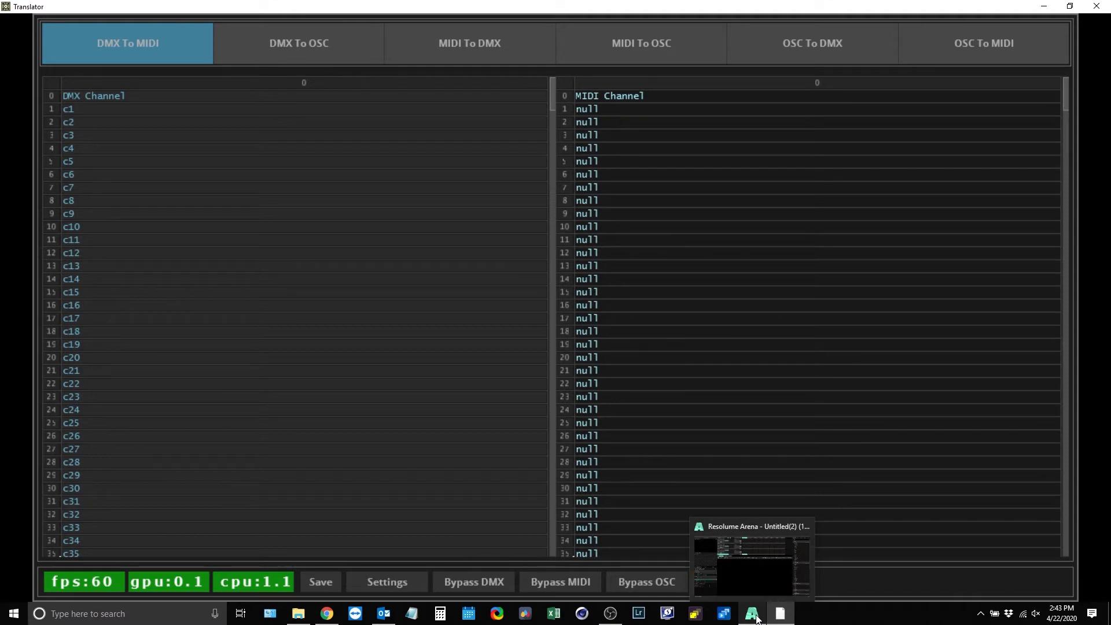
left_click(753, 614)
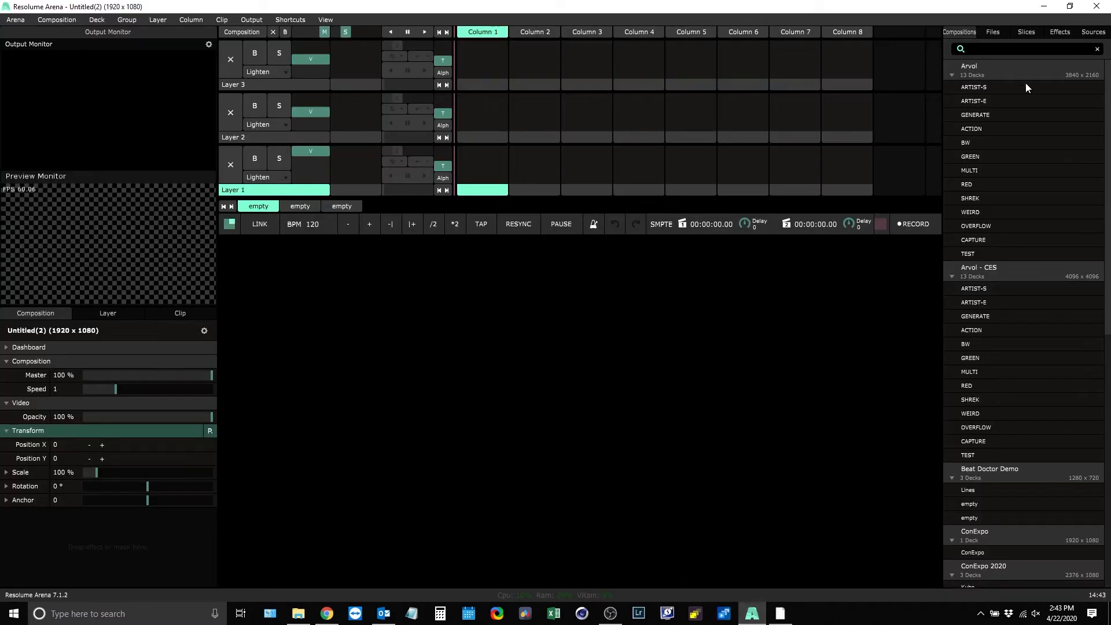
left_click(1093, 32)
left_click_drag(1105, 113, 1090, 569)
left_click_drag(980, 118, 487, 167)
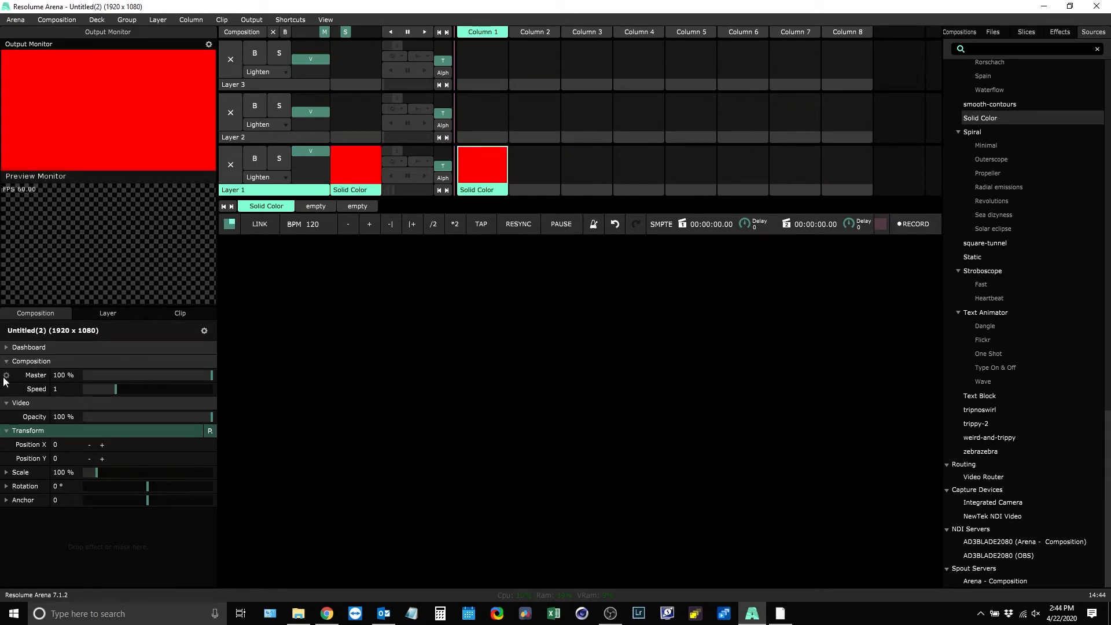
Step: Set the Solid Color clip's color to white from the palette
left_click(180, 313)
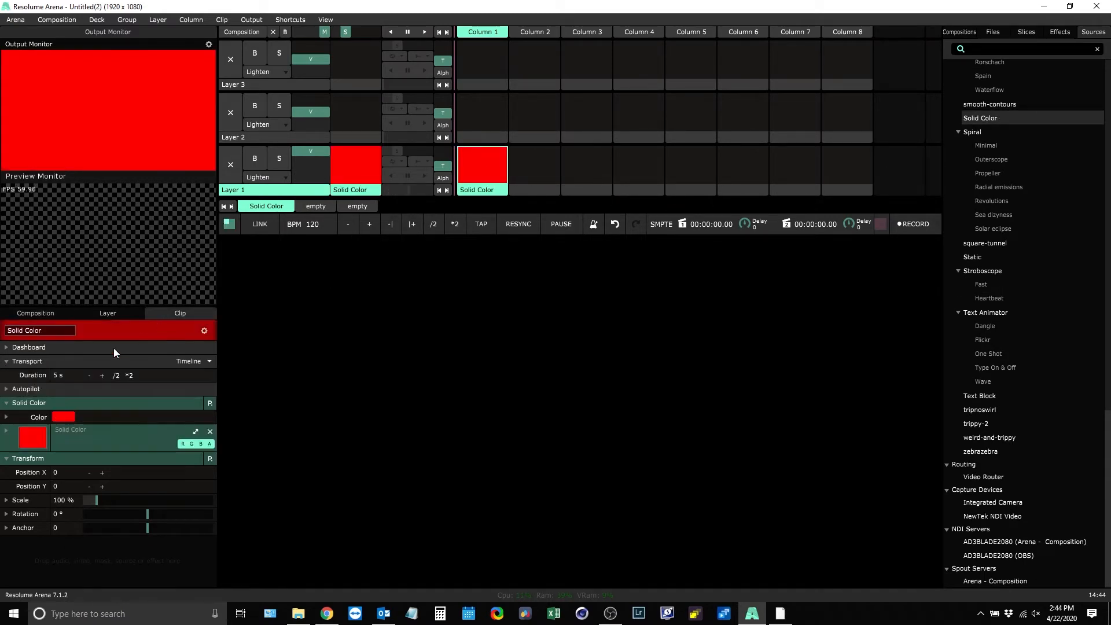
left_click(7, 417)
left_click(202, 417)
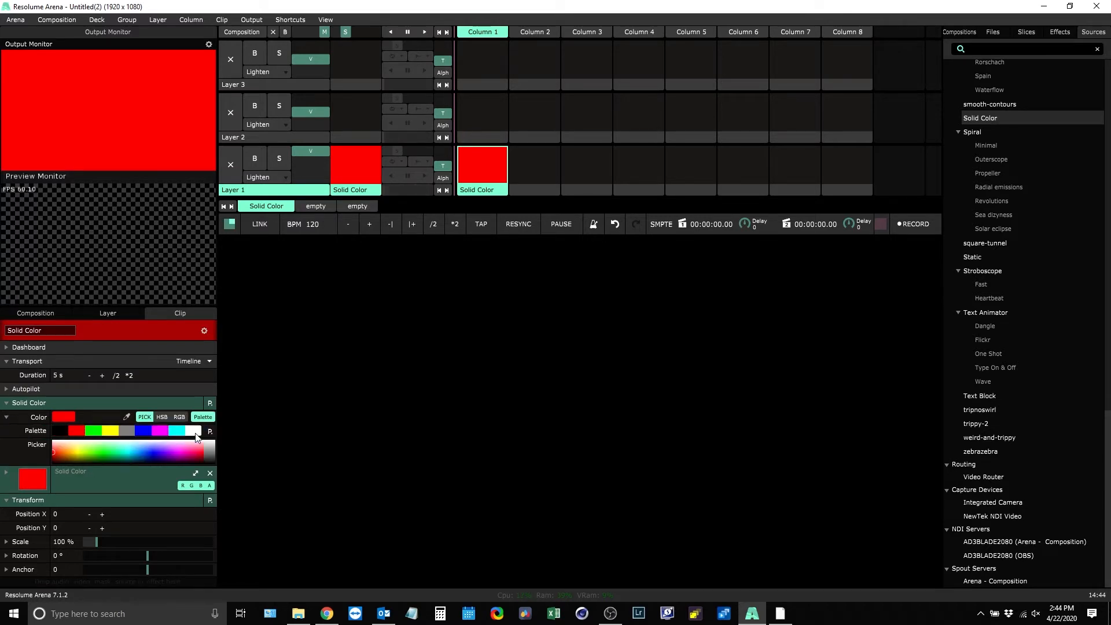
left_click(192, 430)
Step: Open the Advanced Output settings and delete the 27 - 27 single fixture from Lumiverse 1
left_click(289, 20)
mouse_move(253, 20)
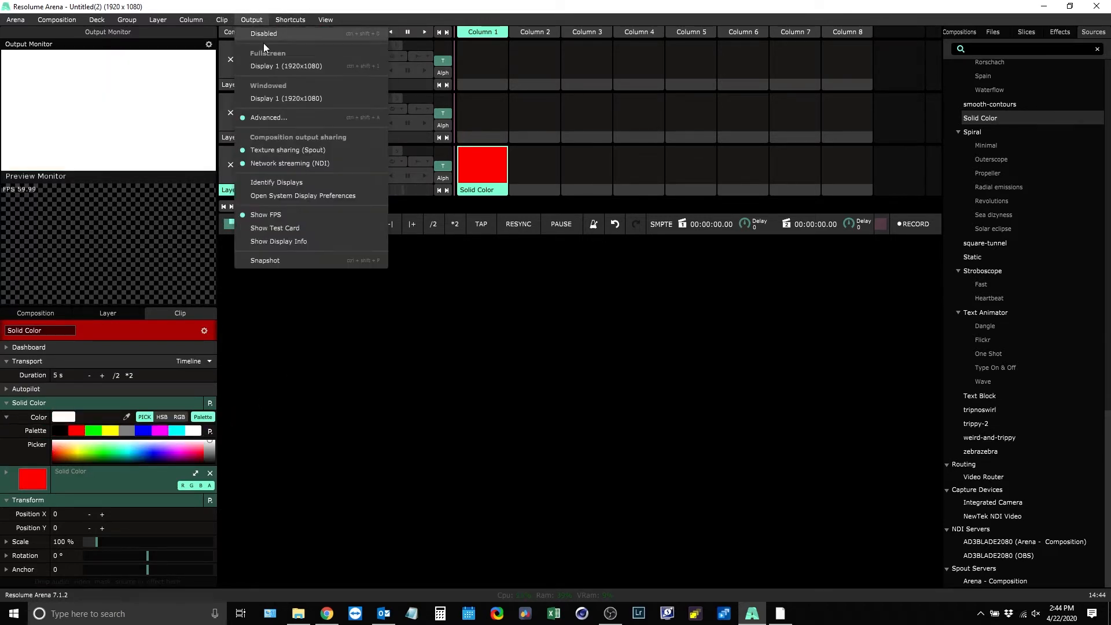
left_click(265, 118)
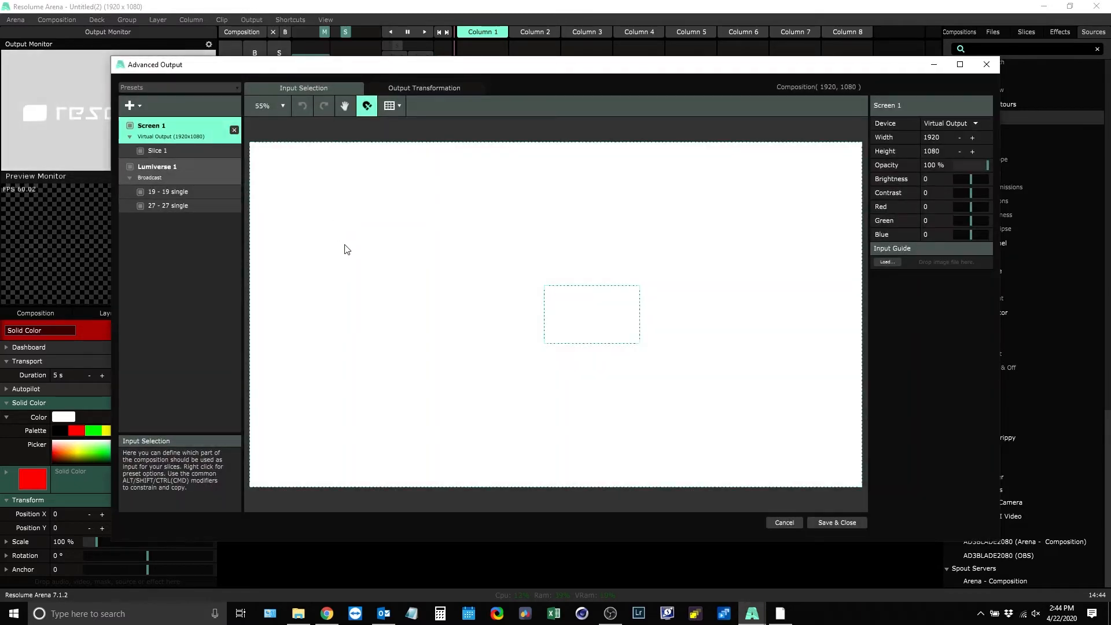
left_click(165, 207)
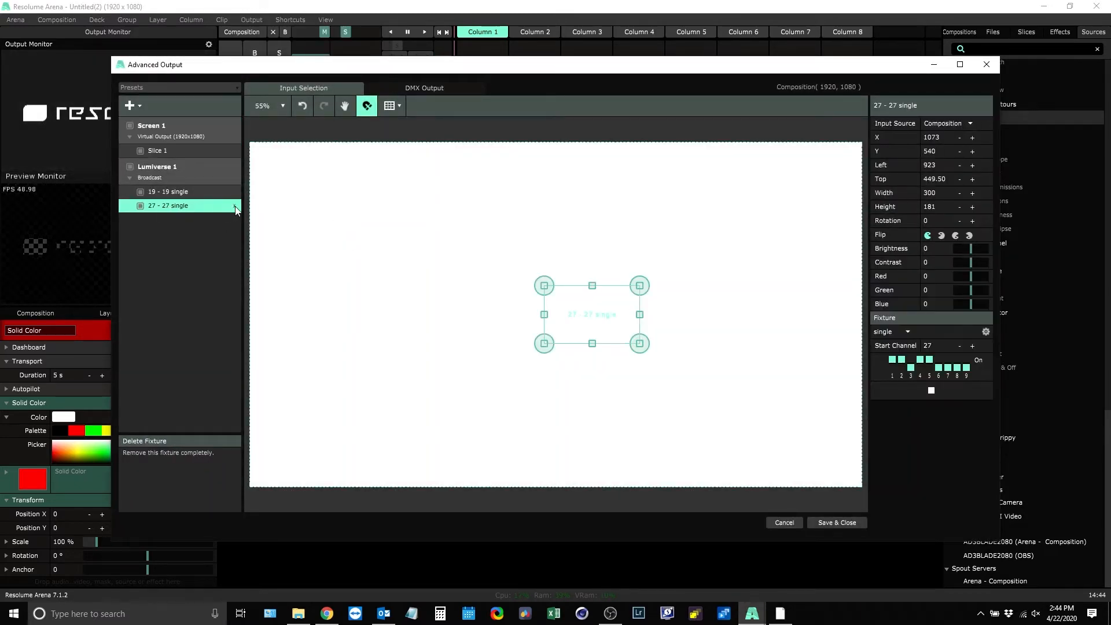
left_click(234, 205)
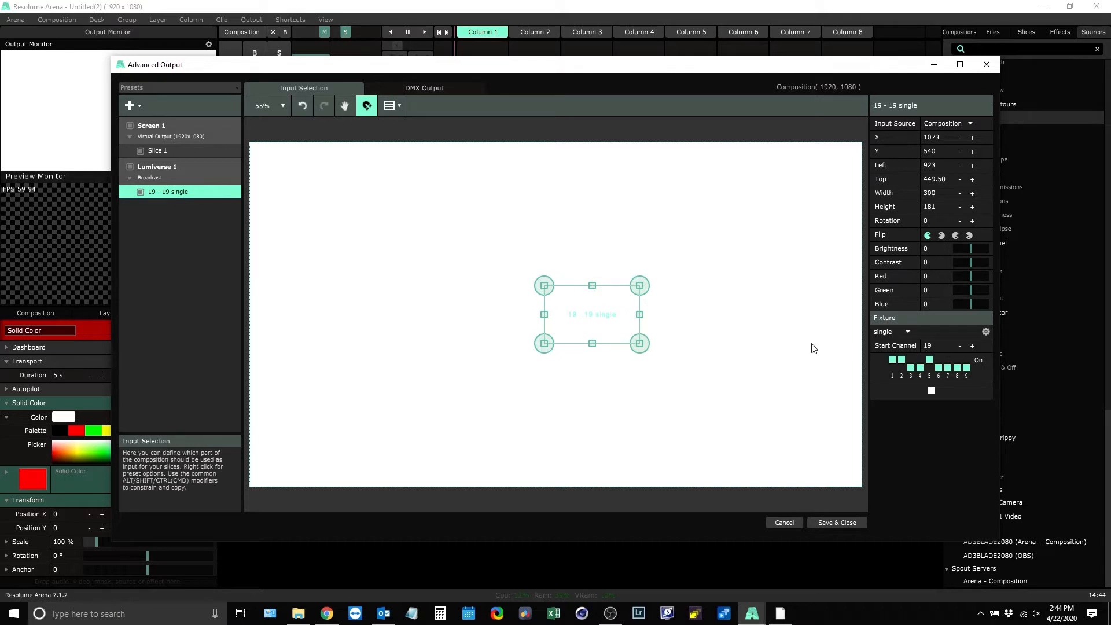
Step: Check the 19 - 19 single fixture's place in the DMX output grid, and save and close the Advanced Output
left_click(423, 88)
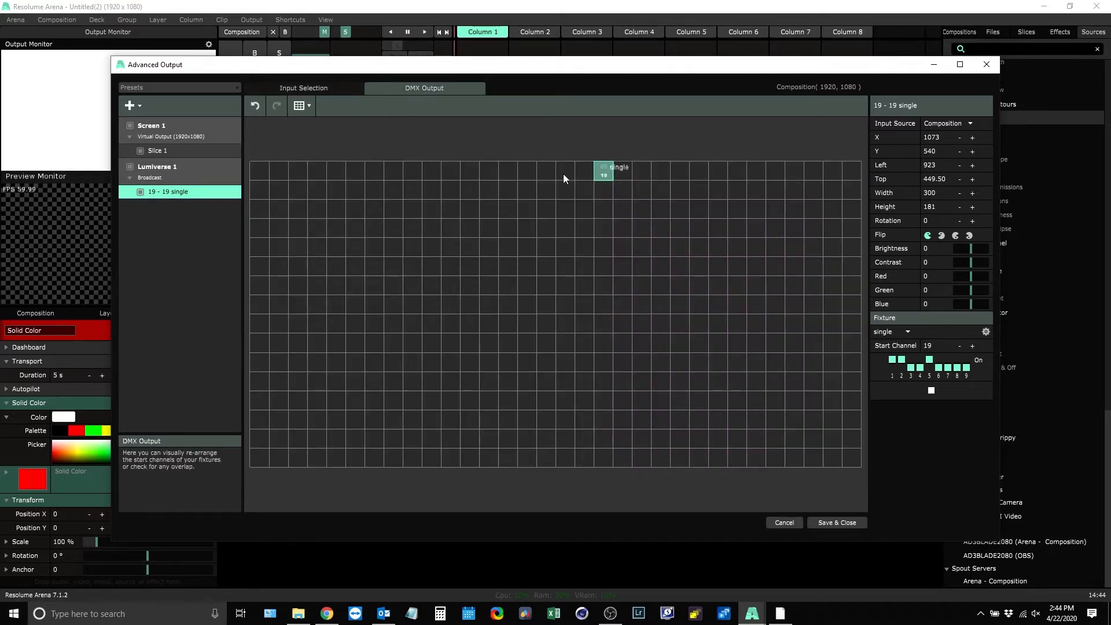
left_click(601, 177)
left_click(831, 522)
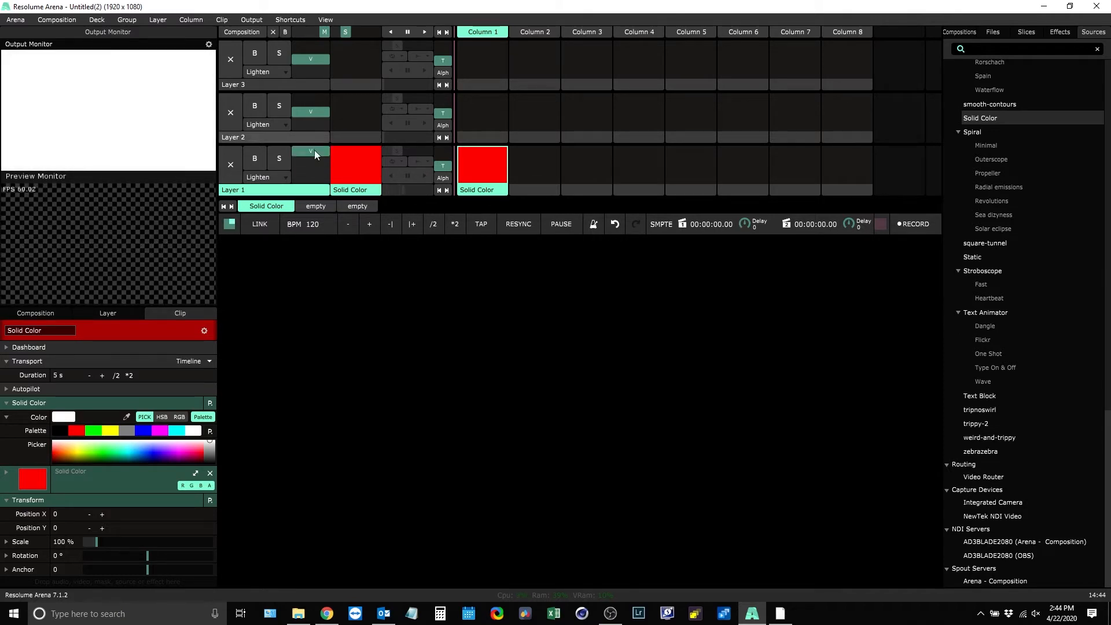
Step: Try the 50 Add and Add blend modes on Layer 1, testing the layer's opacity fader with each
left_click(269, 176)
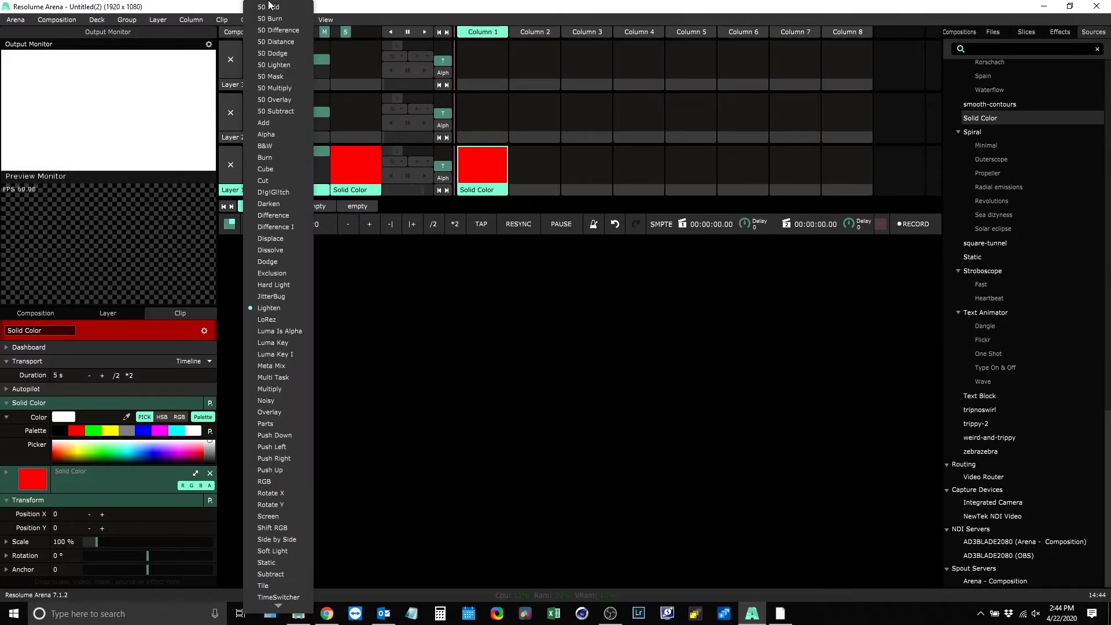
left_click(271, 9)
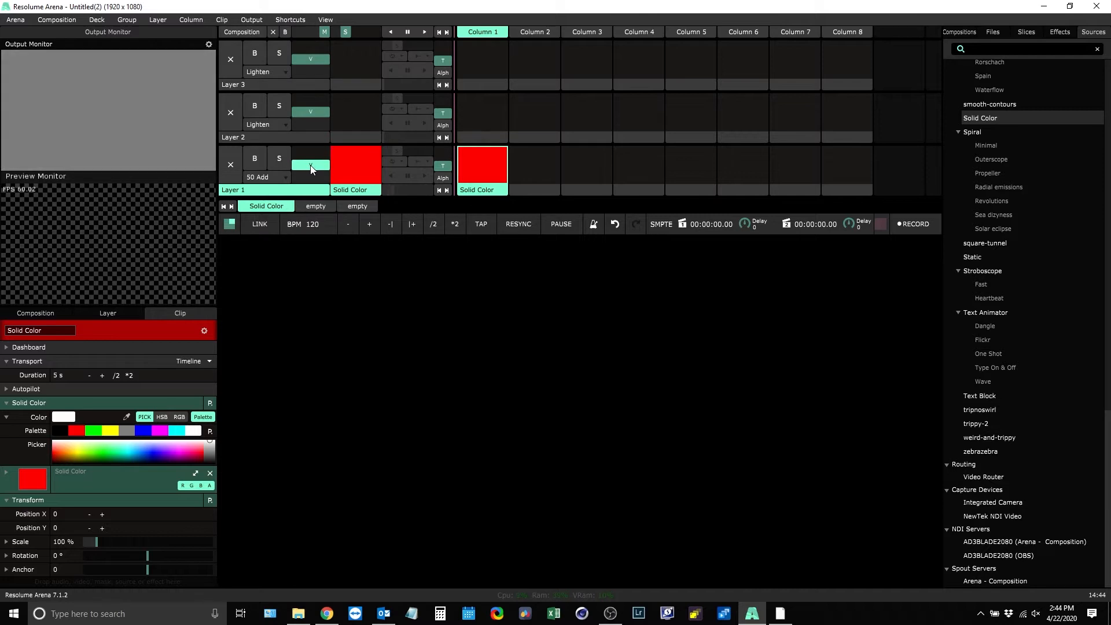
left_click(283, 177)
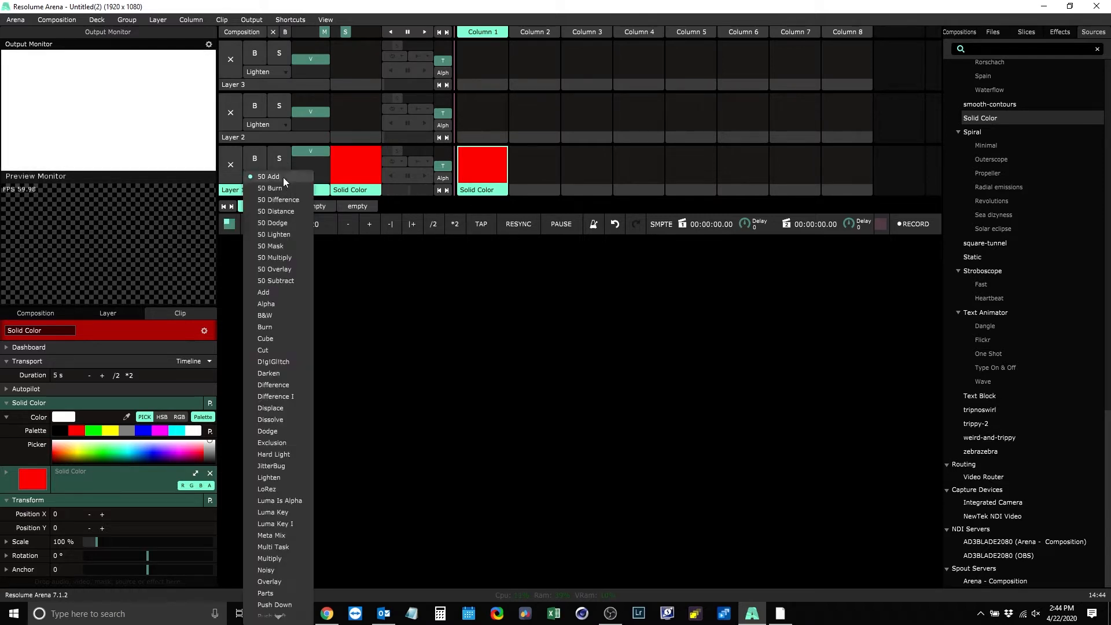
left_click(278, 290)
mouse_move(309, 154)
left_mouse_down()
mouse_move(310, 173)
mouse_move(312, 147)
left_mouse_up()
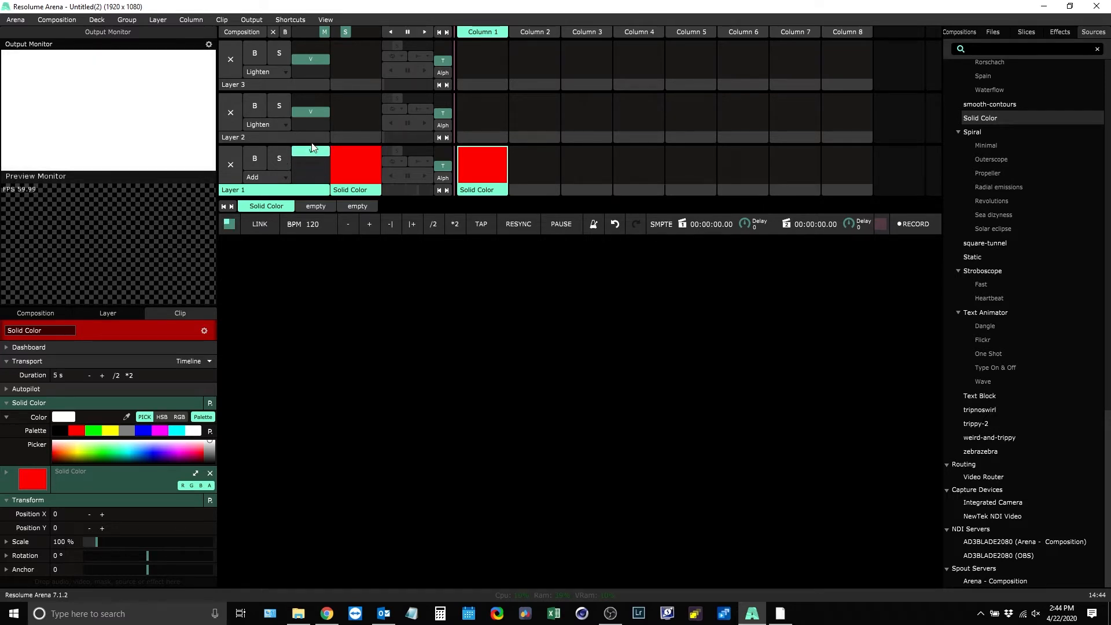
Step: Set Layer 1's blend mode to 50 Add and test its opacity fader, ending at full opacity
left_click(277, 175)
left_click(272, 61)
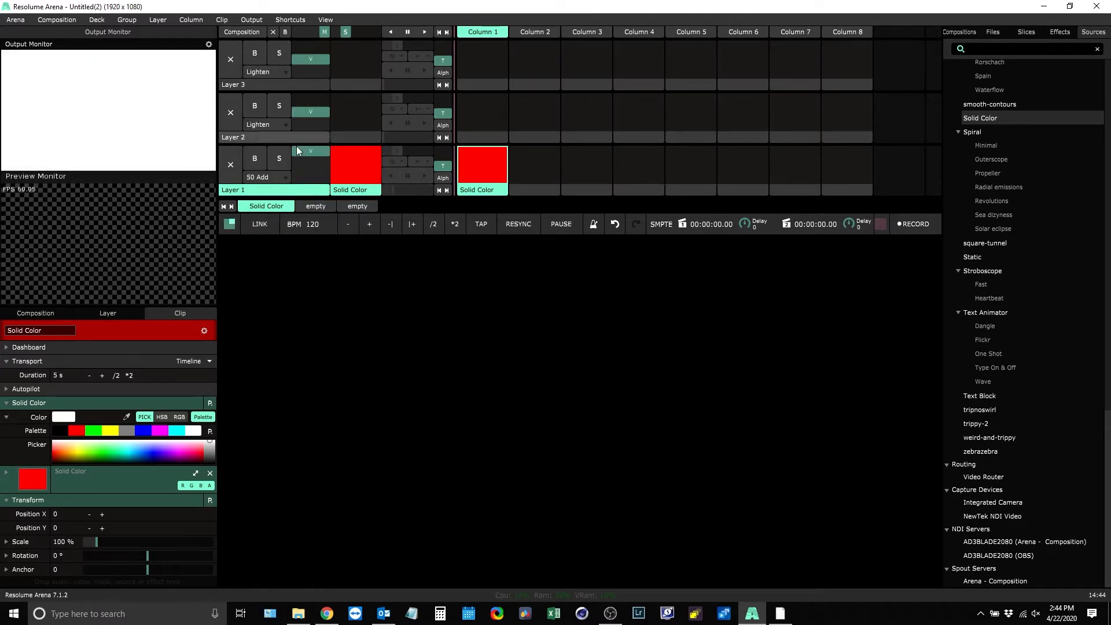
mouse_move(312, 149)
left_mouse_down()
mouse_move(313, 179)
mouse_move(315, 151)
left_mouse_up()
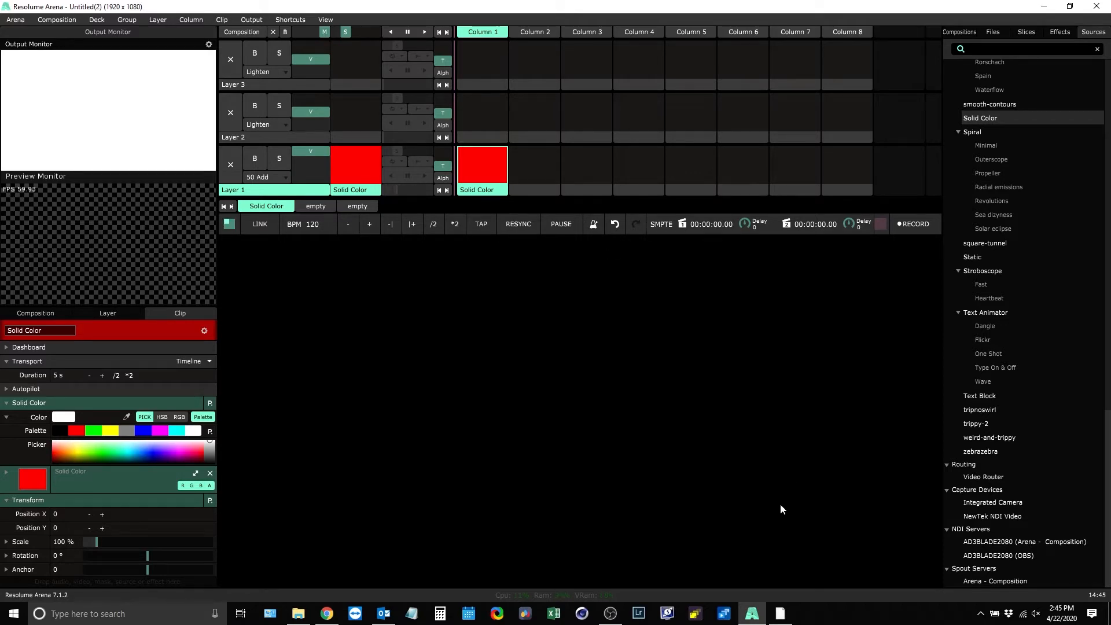
Step: Switch to Translator and open its settings page
left_click(781, 614)
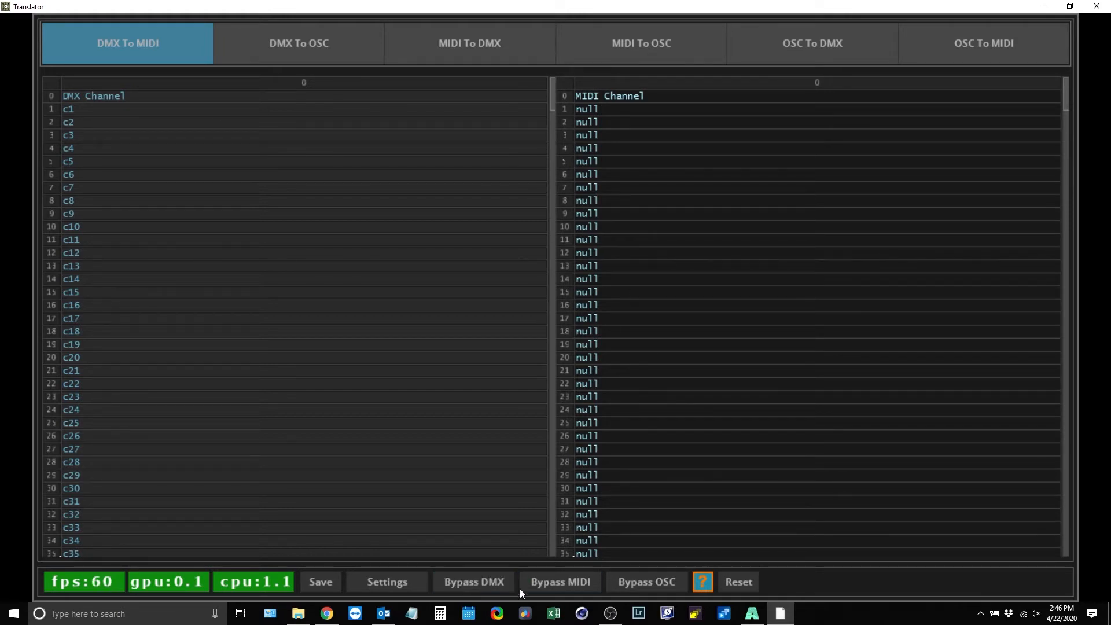
left_click(560, 582)
left_click(386, 585)
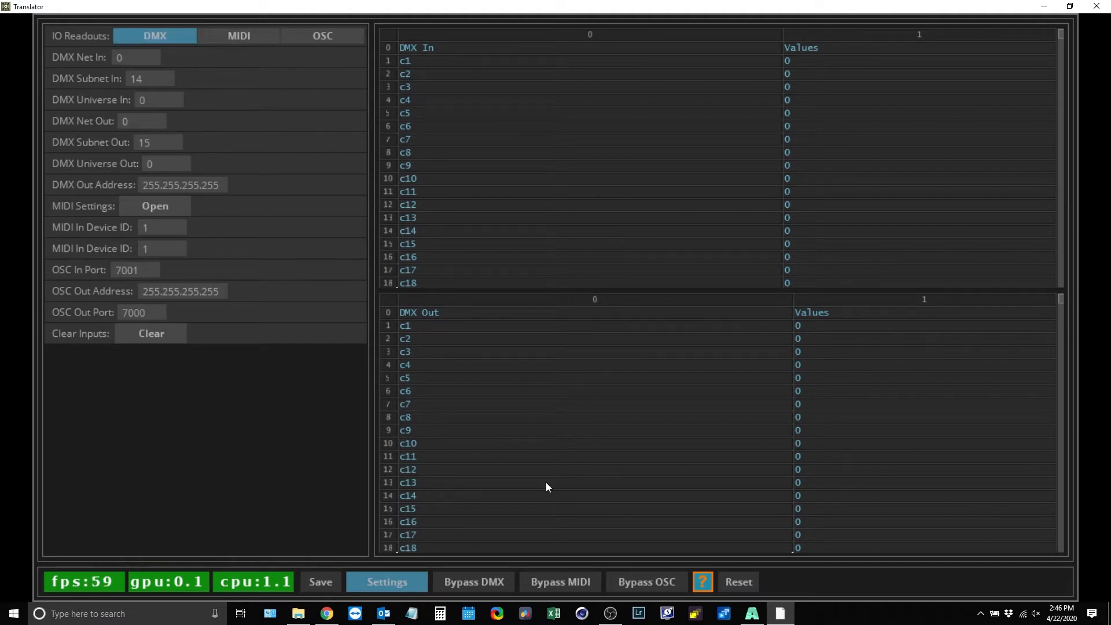
Step: Use help mode to read the explanations of DMX Universe In, DMX Out Address and the MIDI device ID, and turn it off
left_click(704, 586)
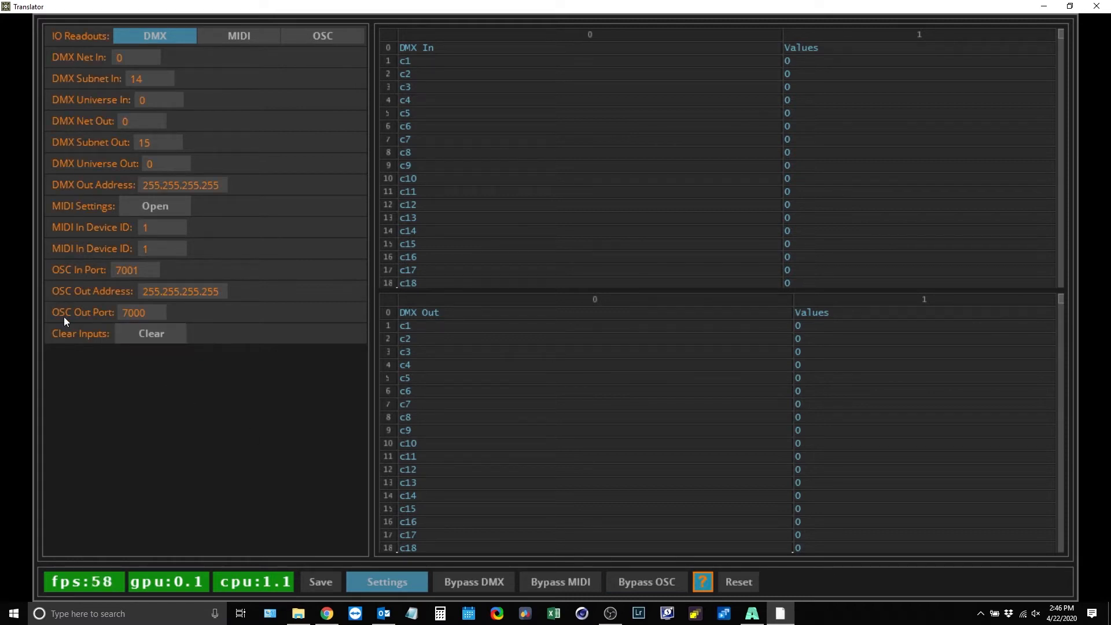
left_click(70, 100)
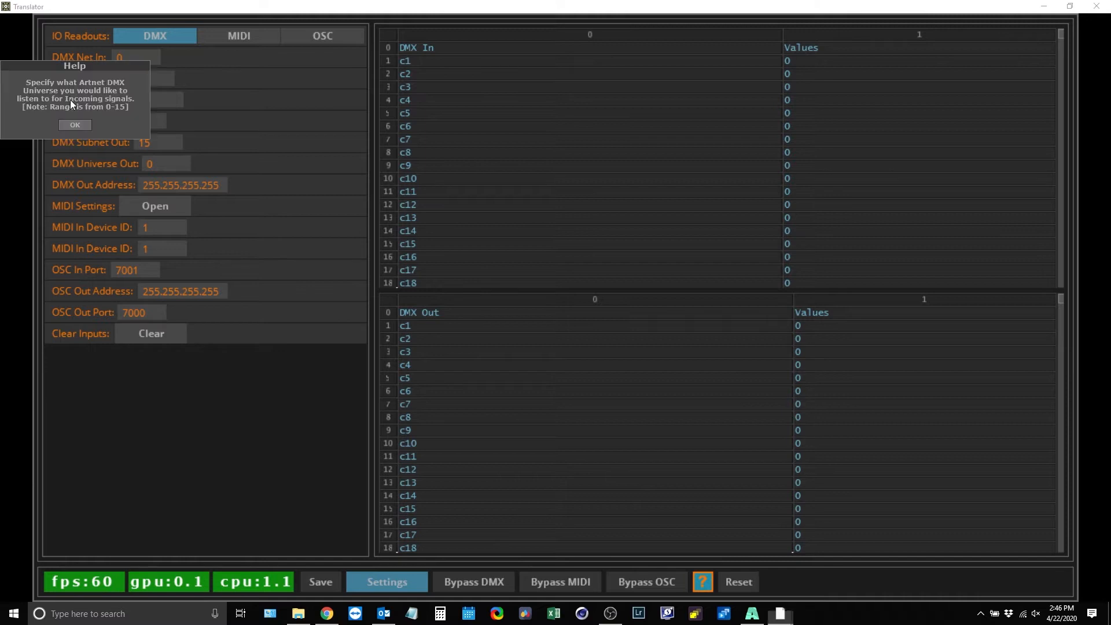
left_click(75, 125)
left_click(70, 184)
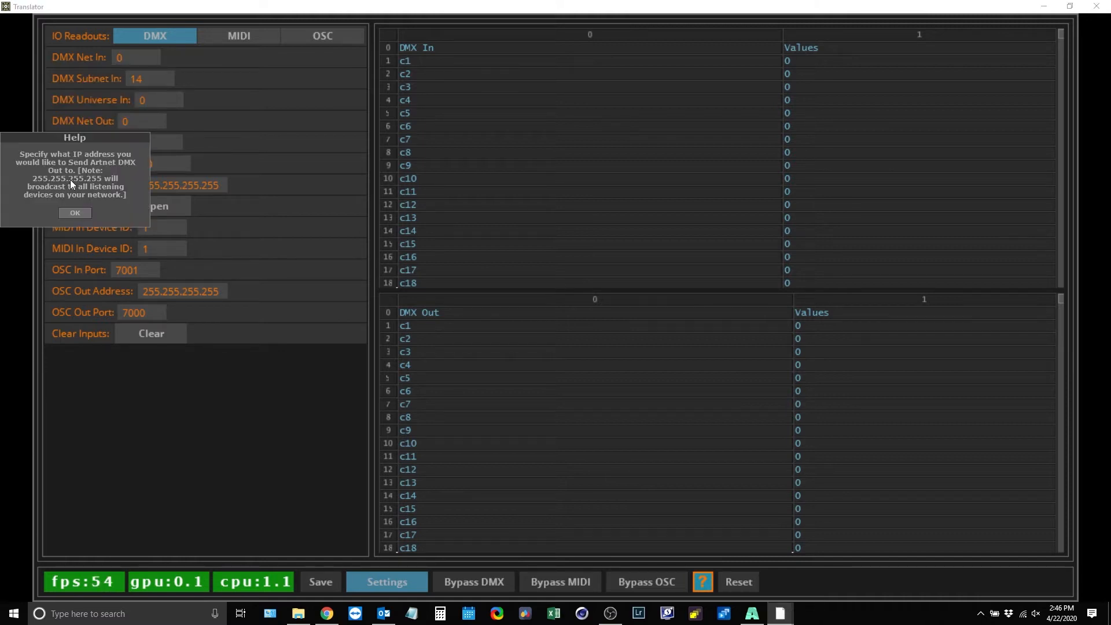
left_click(75, 213)
left_click(74, 245)
left_click(75, 281)
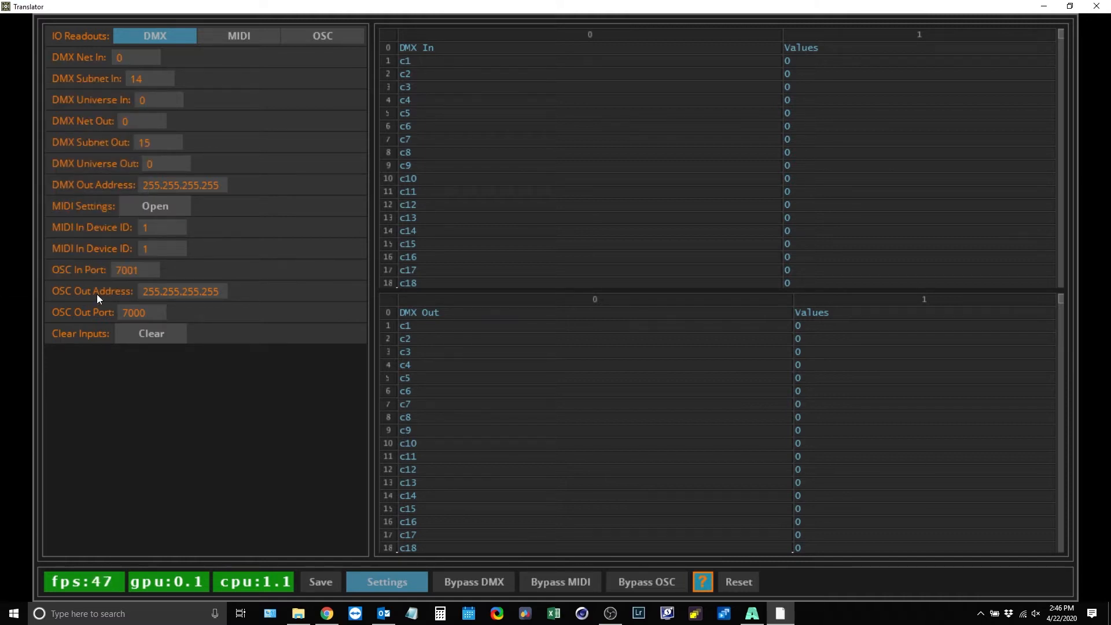
left_click(704, 582)
Step: View the MIDI and OSC input/output readouts and return to the DMX readout
left_click(227, 38)
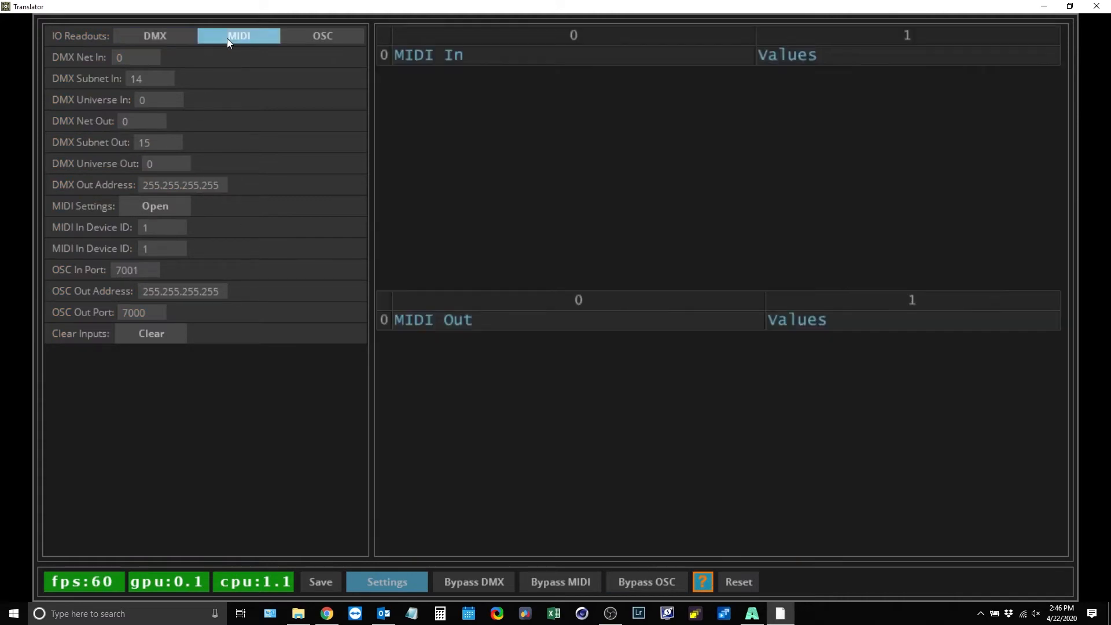
left_click(327, 40)
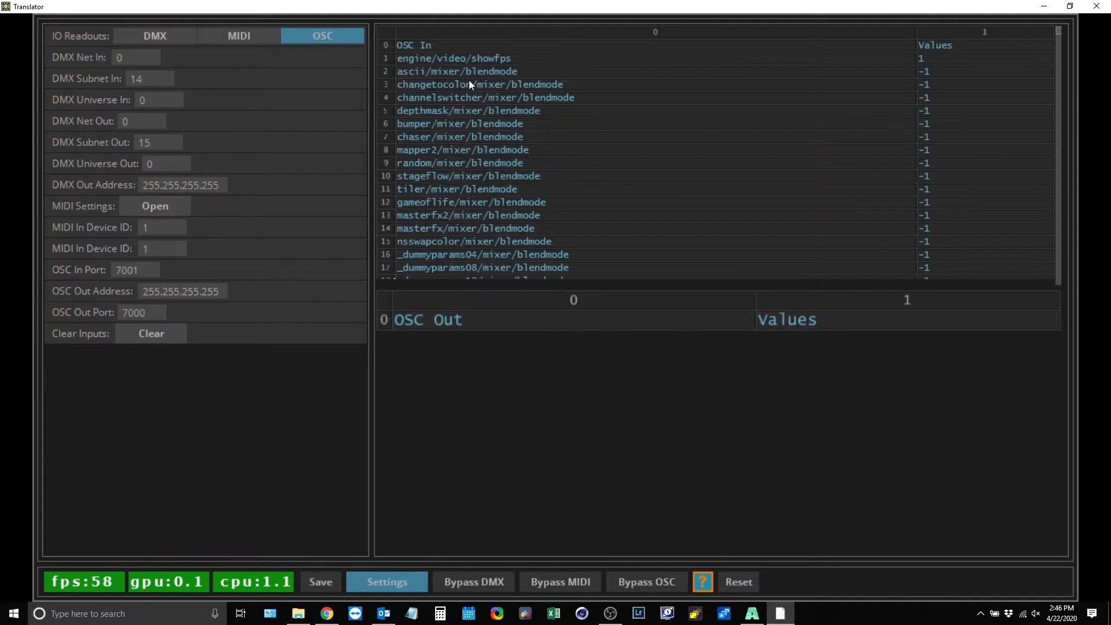
left_click(151, 37)
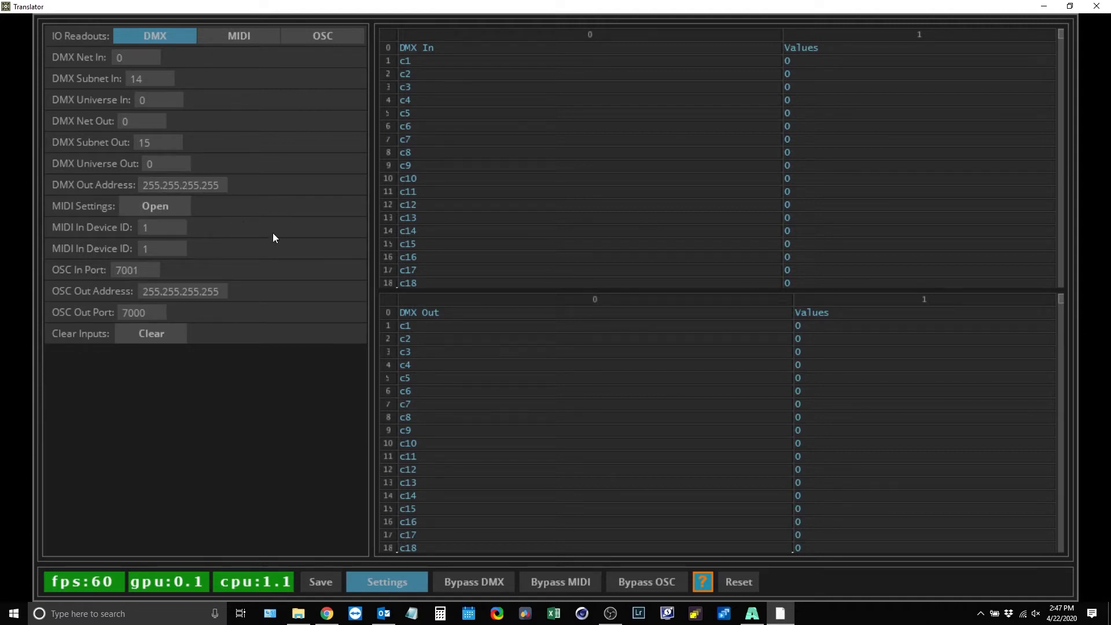
Step: In the MIDI Mapper, replace the existing device mapping with a new one using Launch Control XL as both in and out device
left_click(152, 207)
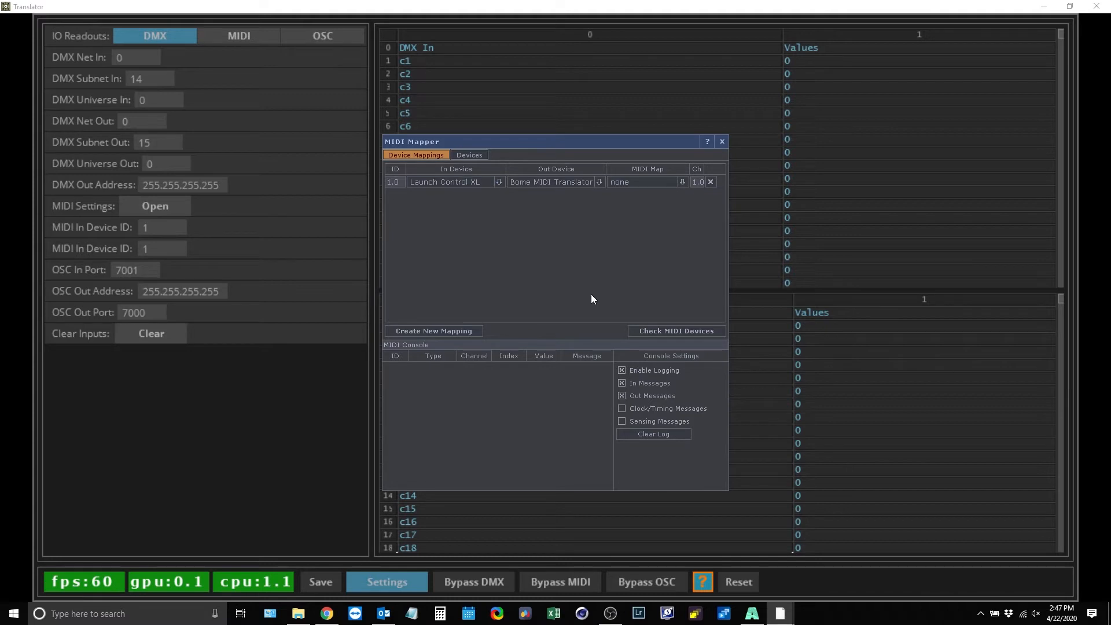
left_click(709, 182)
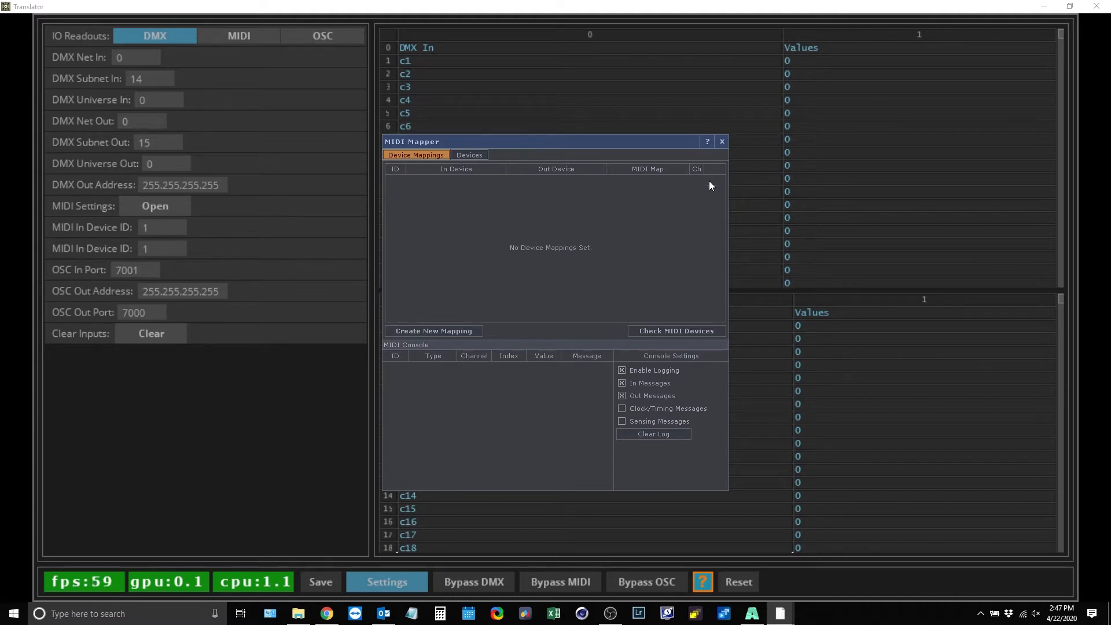
left_click(438, 330)
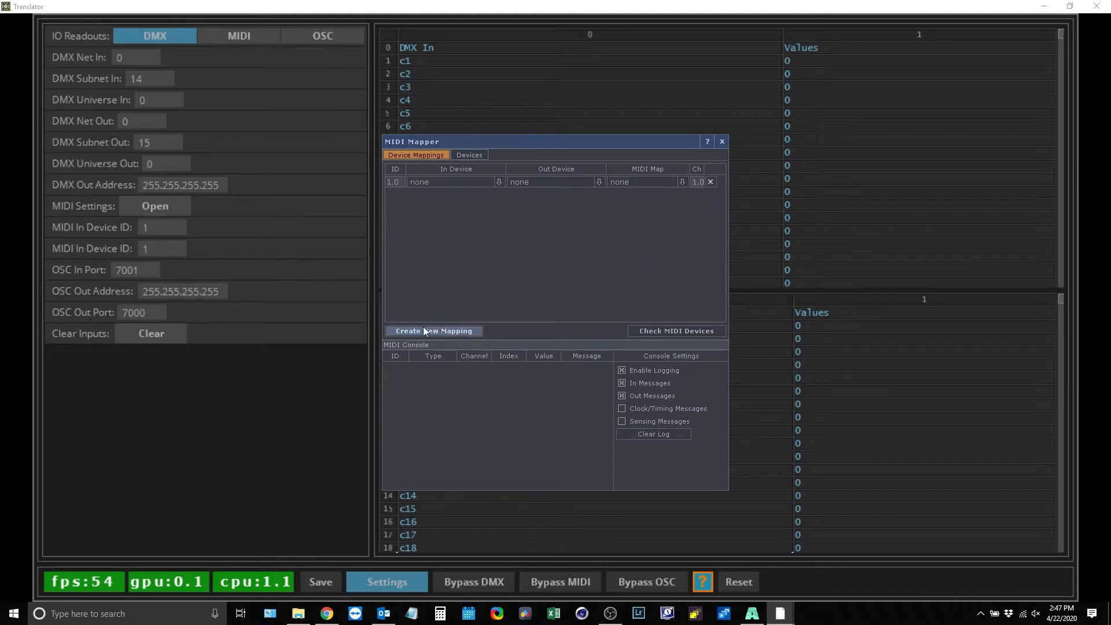
left_click(498, 182)
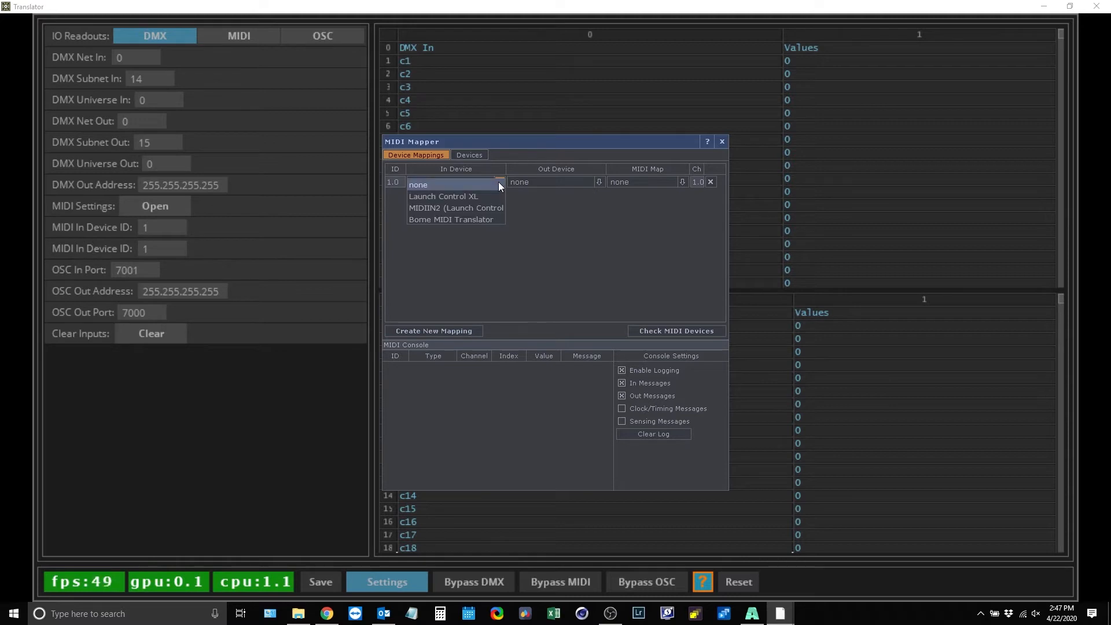
left_click(446, 197)
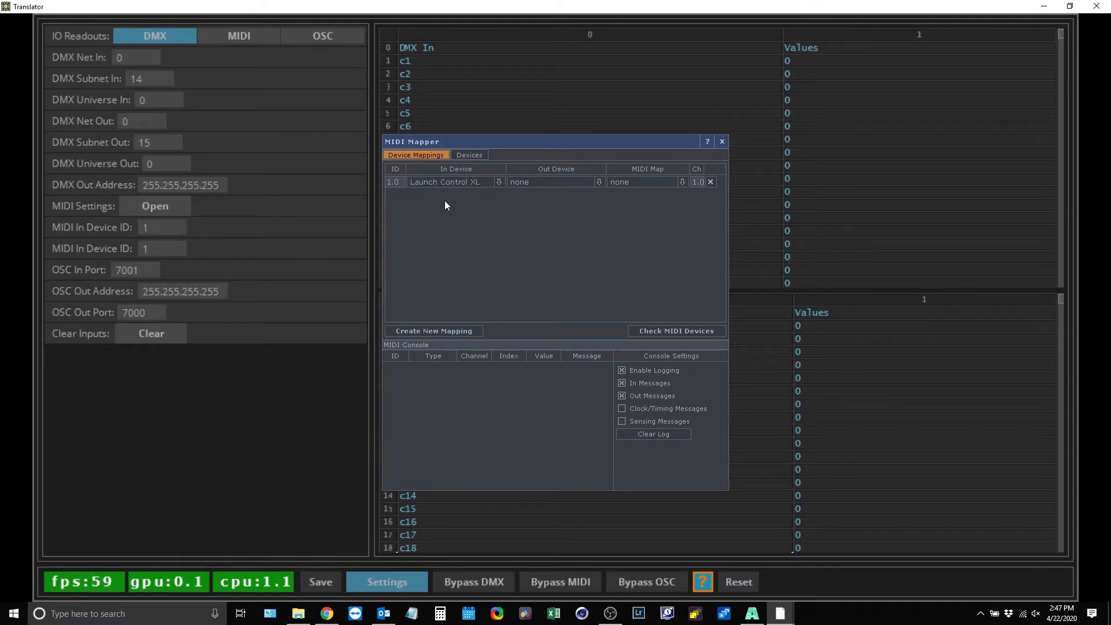
left_click(597, 184)
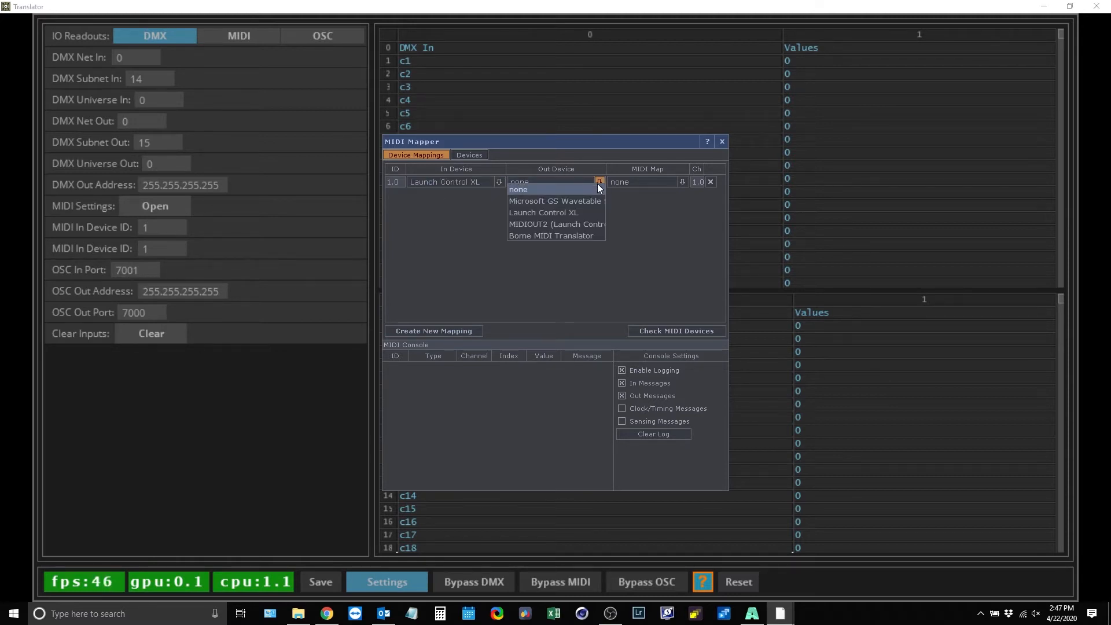
left_click(530, 213)
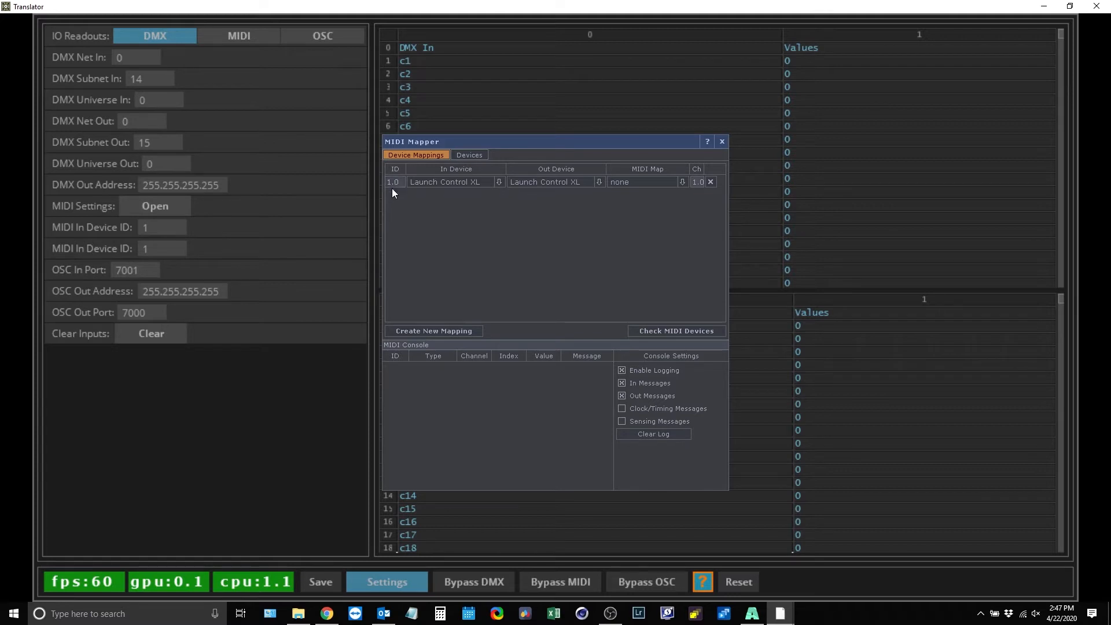
Step: Close the MIDI Mapper and leave the settings page for the DMX To MIDI conversion table
left_click(720, 142)
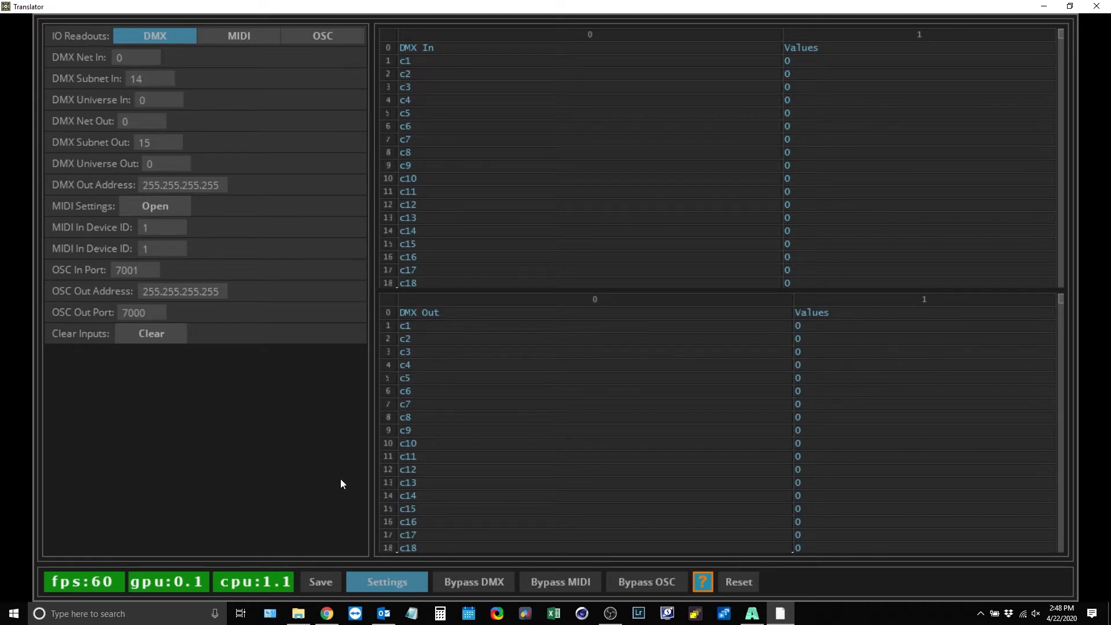
left_click(387, 584)
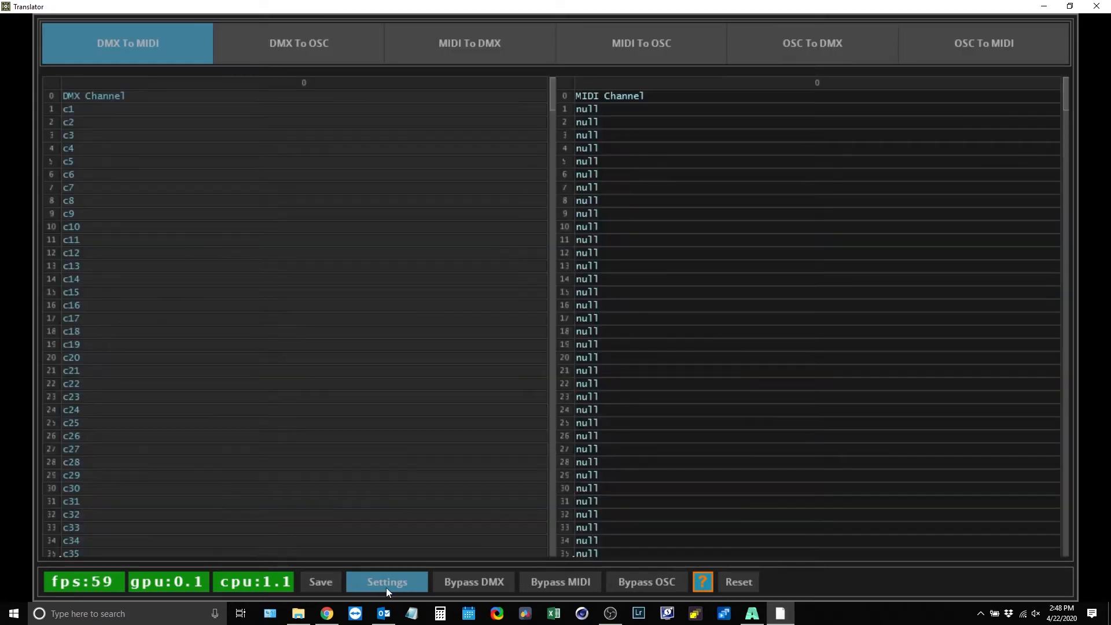
Step: Switch to Resolume Arena and review the subnet and universe of Lumiverse 1 in the Advanced Output's DMX output
left_click(750, 615)
left_click(251, 20)
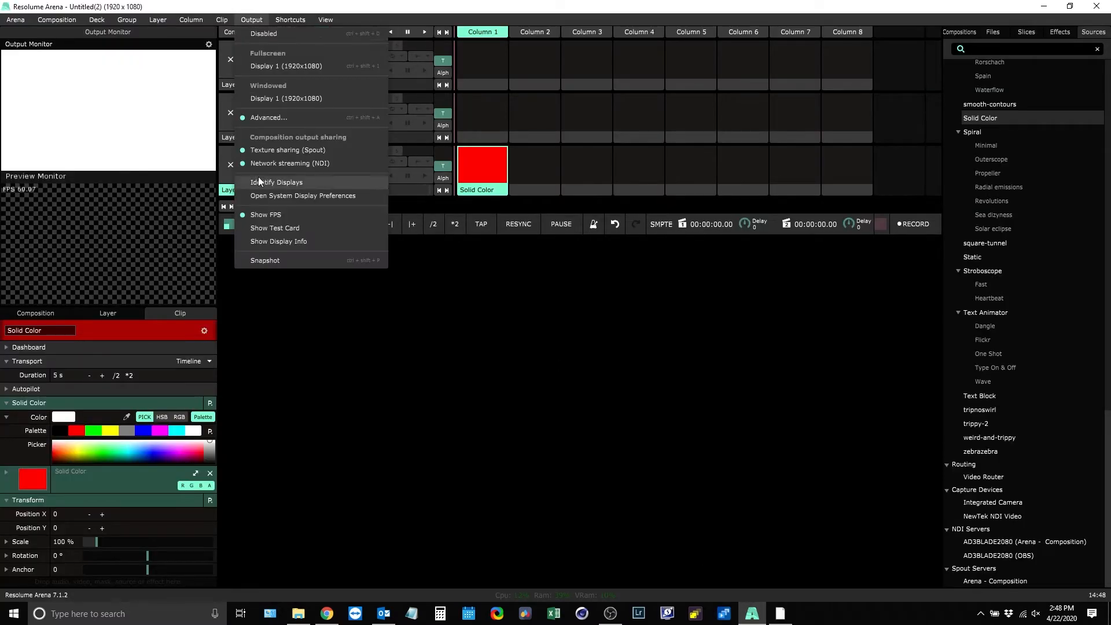
left_click(277, 117)
left_click(178, 172)
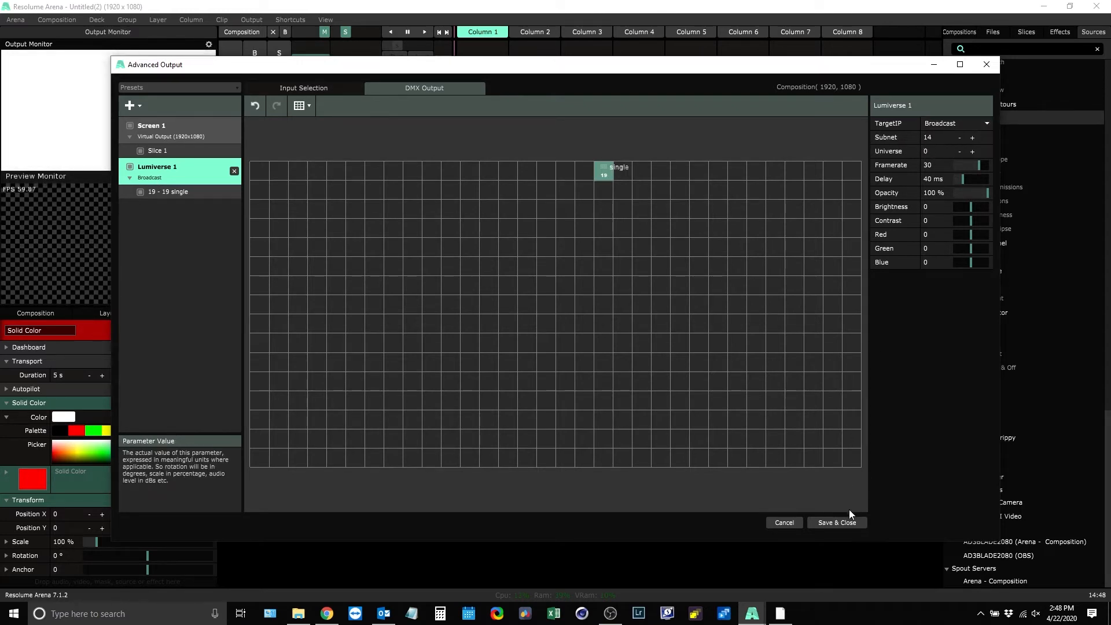
left_click(841, 523)
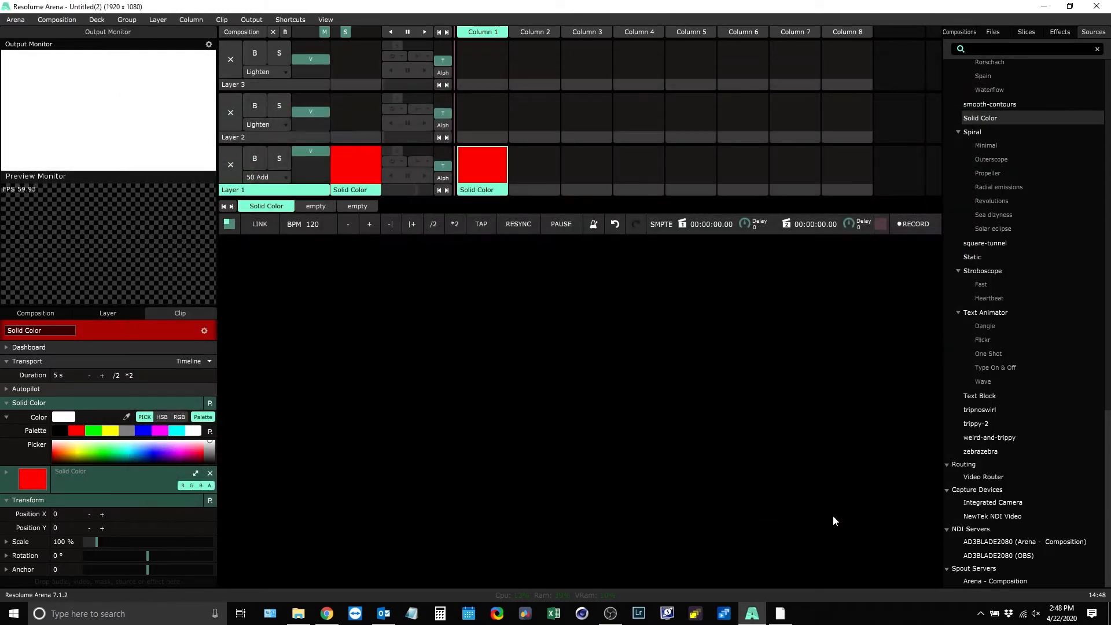
Step: Switch to Translator, show channel c19 in the DMX In readout, and place the unmaximized window beside Resolume Arena's layer opacity faders
left_click(779, 615)
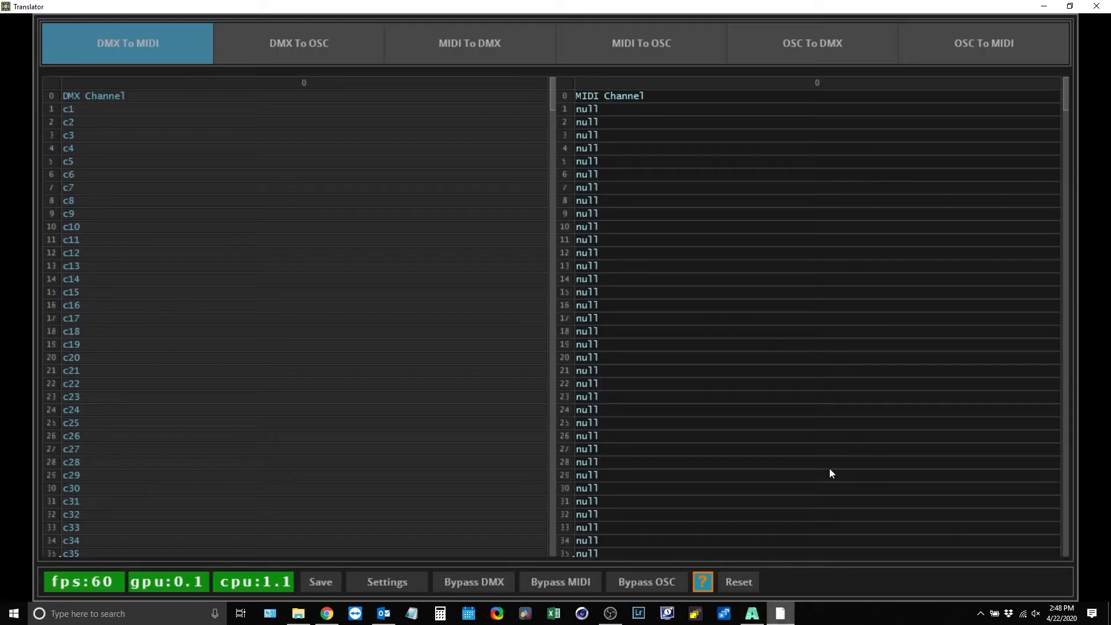
left_click(383, 581)
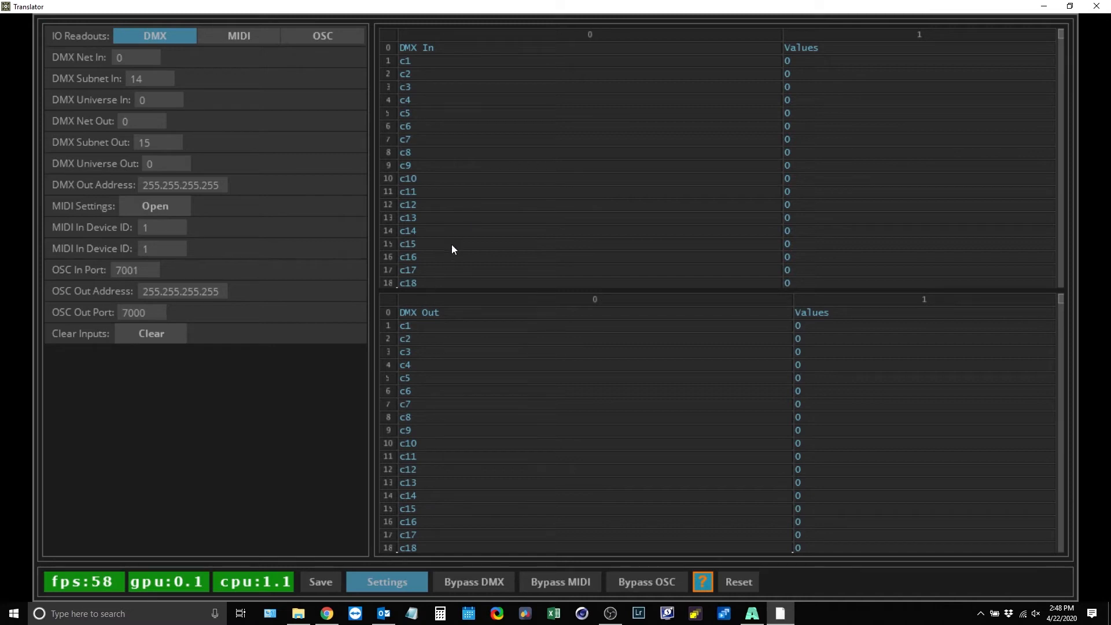
scroll(463, 249, "down", 1)
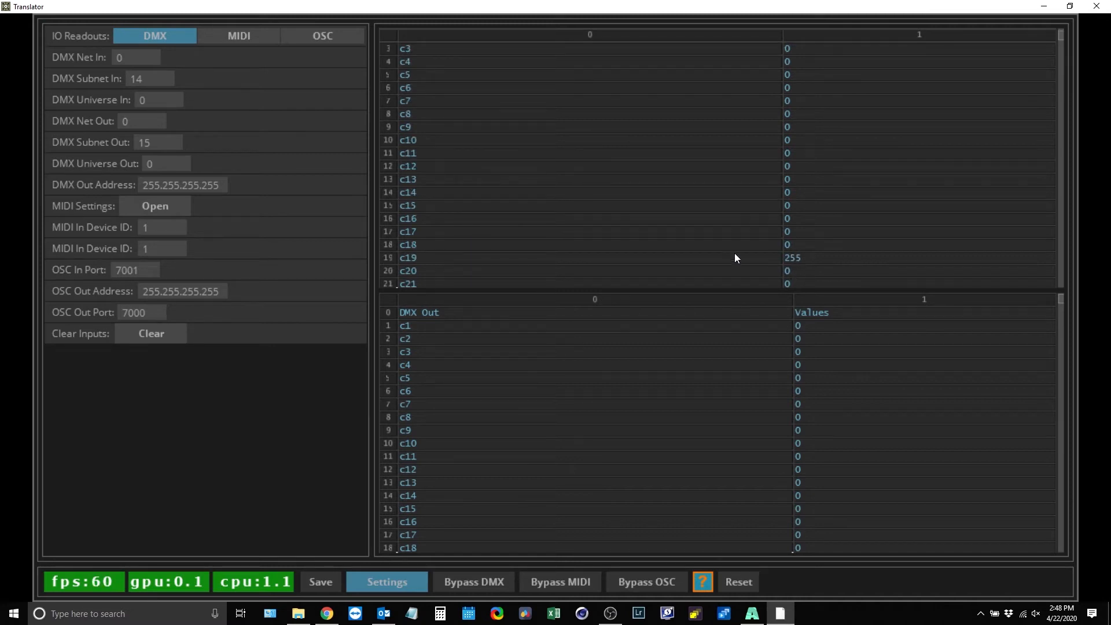
left_click(1070, 6)
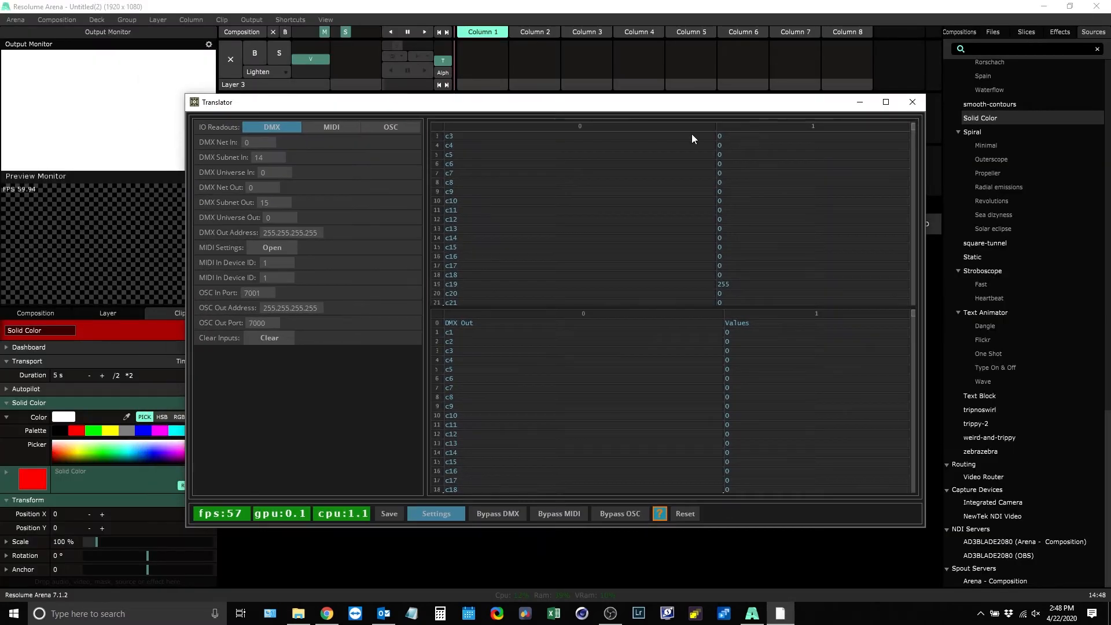
left_click_drag(616, 105, 760, 112)
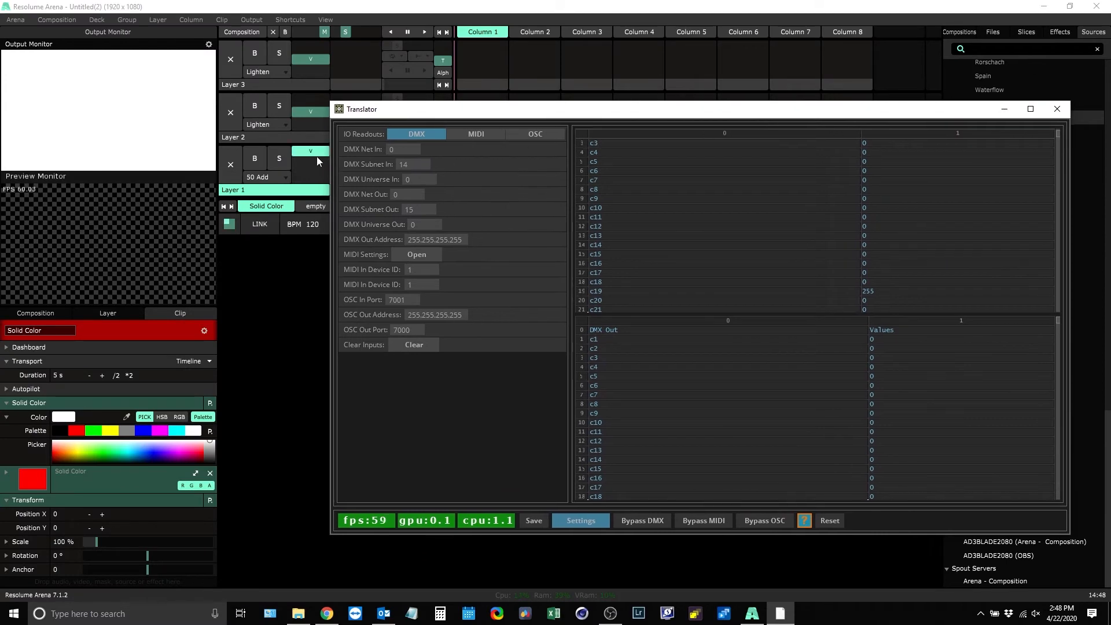
Step: Lower Layer 1's opacity in Resolume Arena and raise it back to full, checking Translator's DMX In value for c19 at each level
left_click(317, 157)
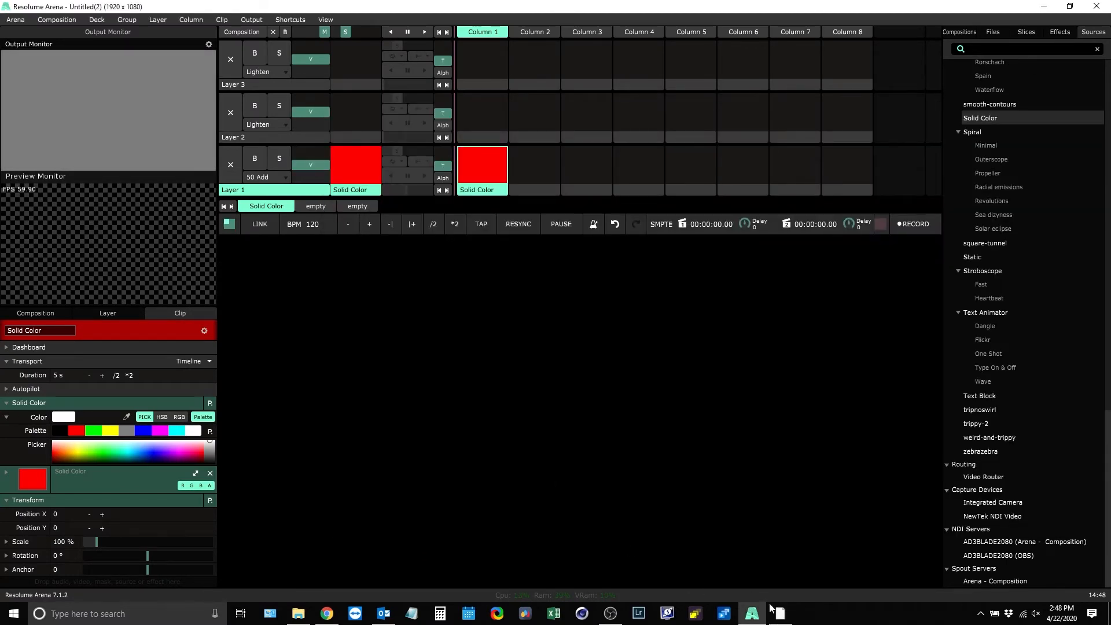
left_click(779, 612)
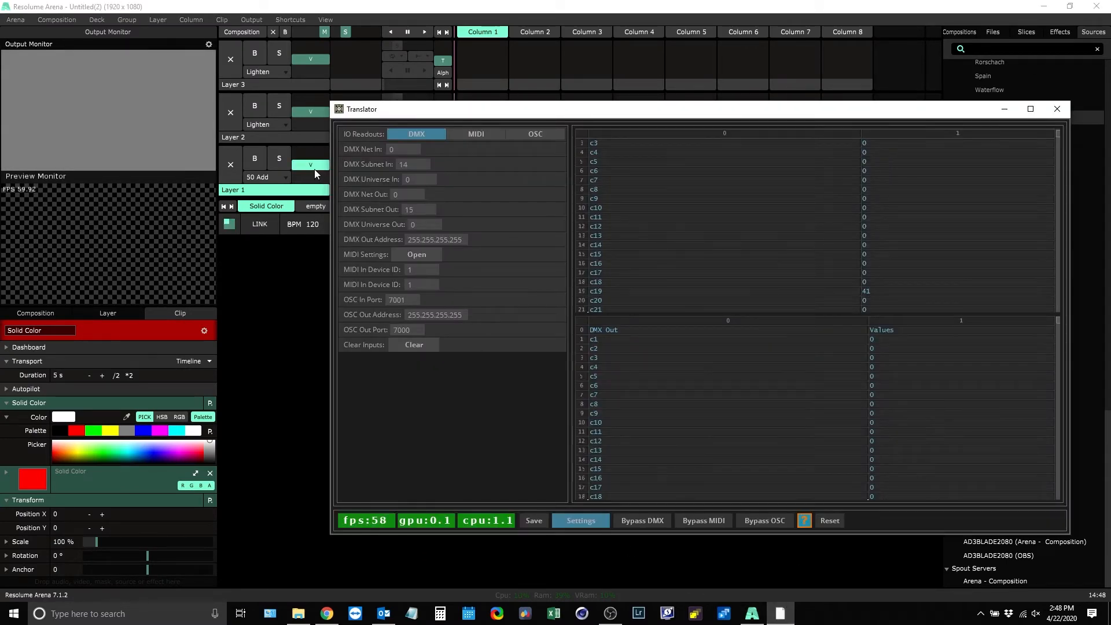
left_click_drag(314, 169, 315, 159)
left_click(779, 612)
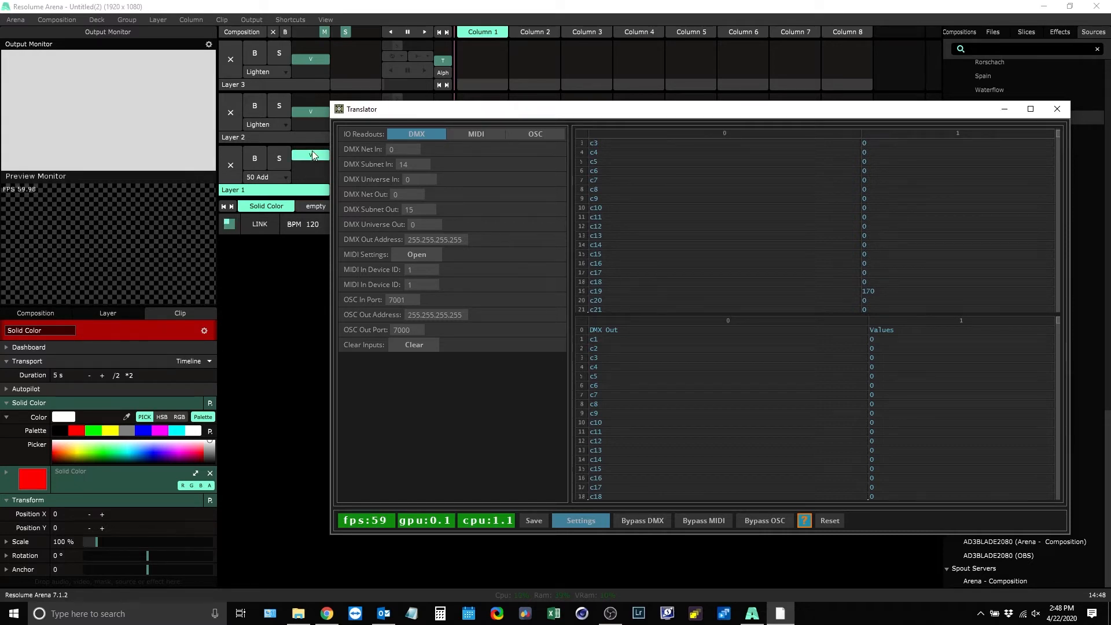
left_click(321, 128)
left_click(780, 615)
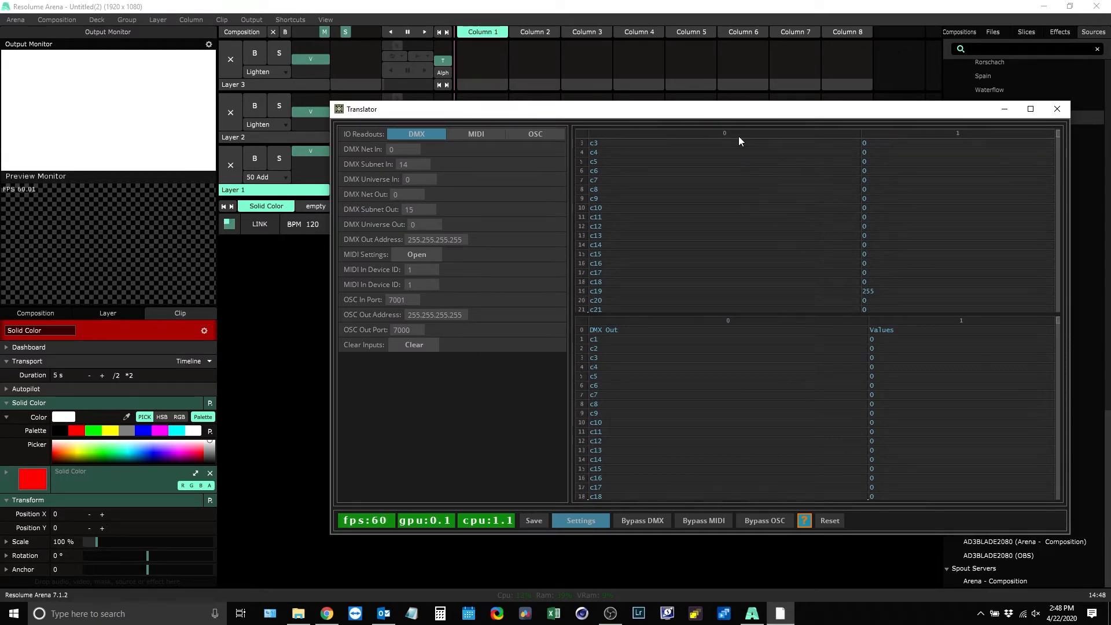
Step: Maximize Translator, show the MIDI readouts on the settings page and clear the inputs
double_click(722, 109)
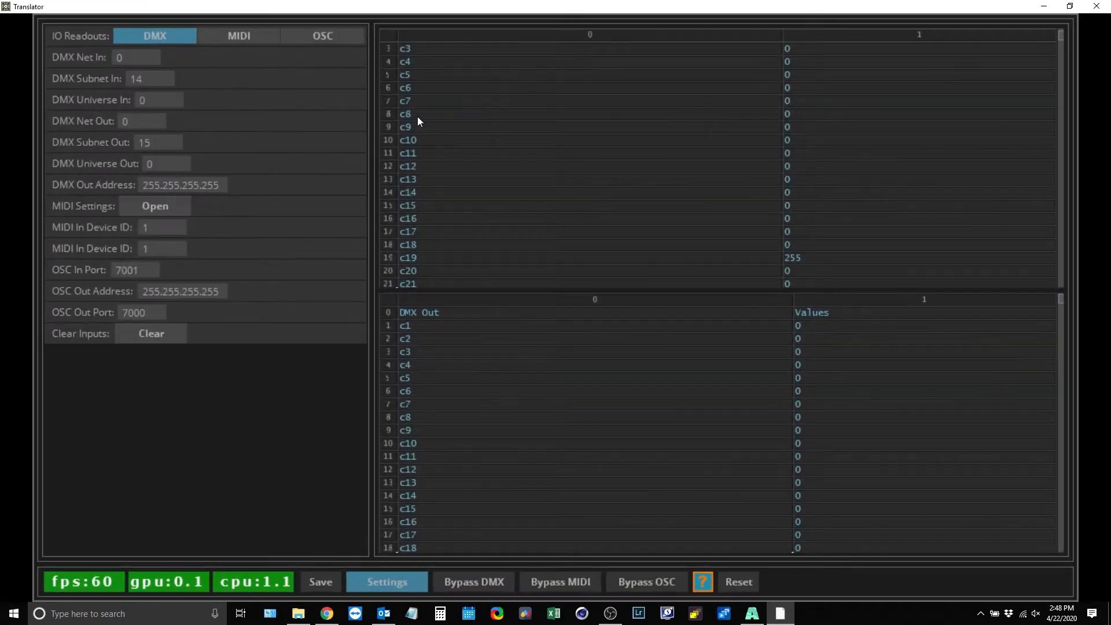
left_click(386, 585)
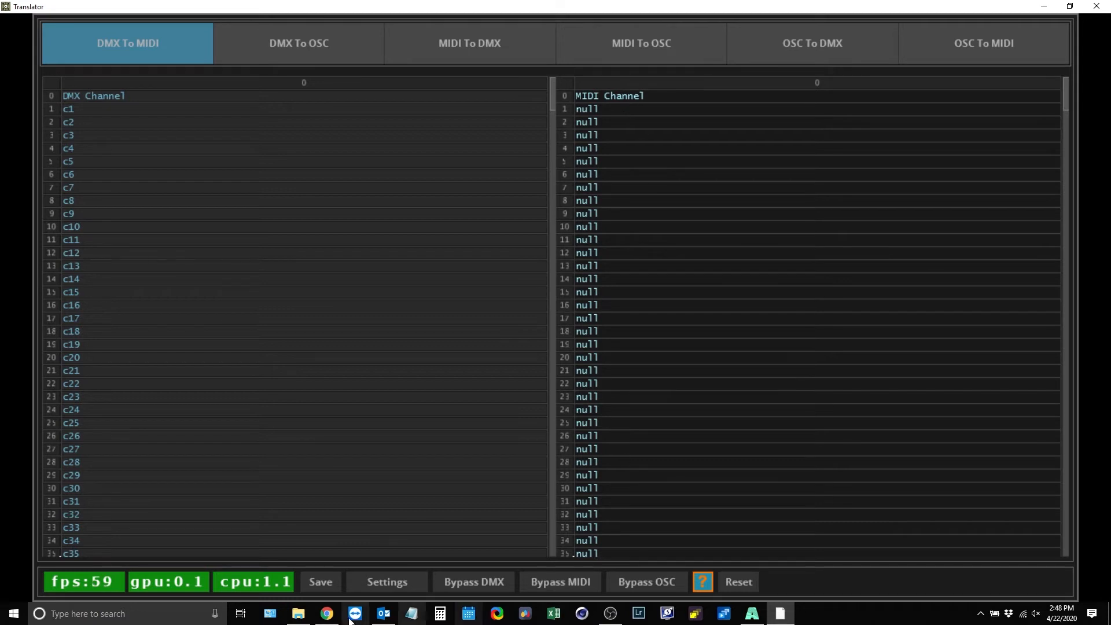
left_click(394, 581)
left_click(230, 40)
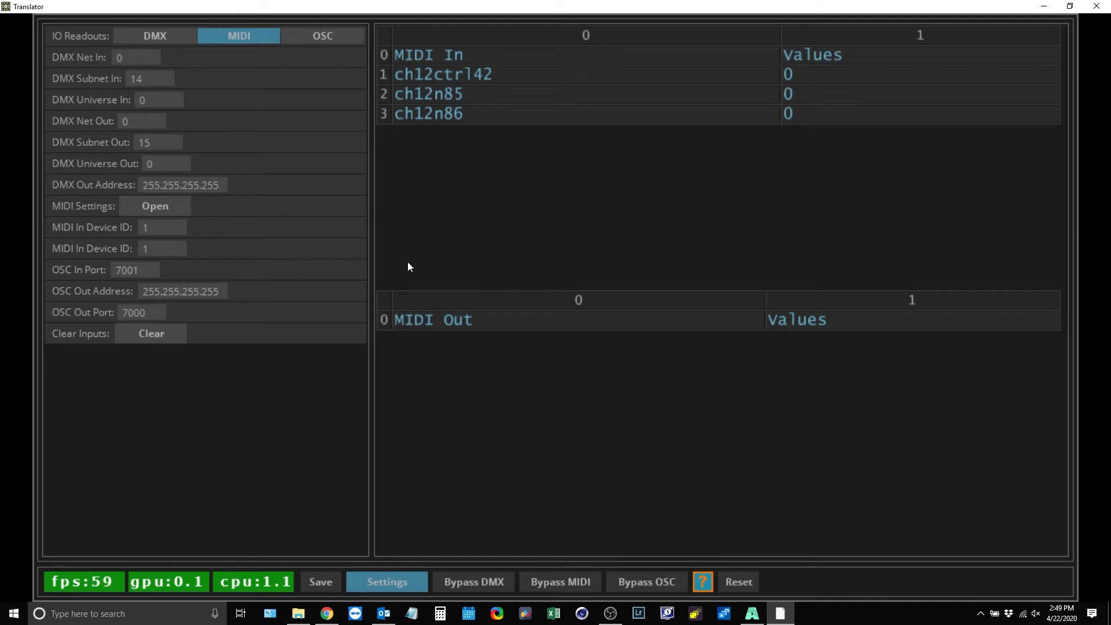
left_click(168, 332)
Step: Copy the MIDI In name ch12ctrl42 and paste it as the MIDI channel for c19 in the DMX To MIDI table
double_click(487, 74)
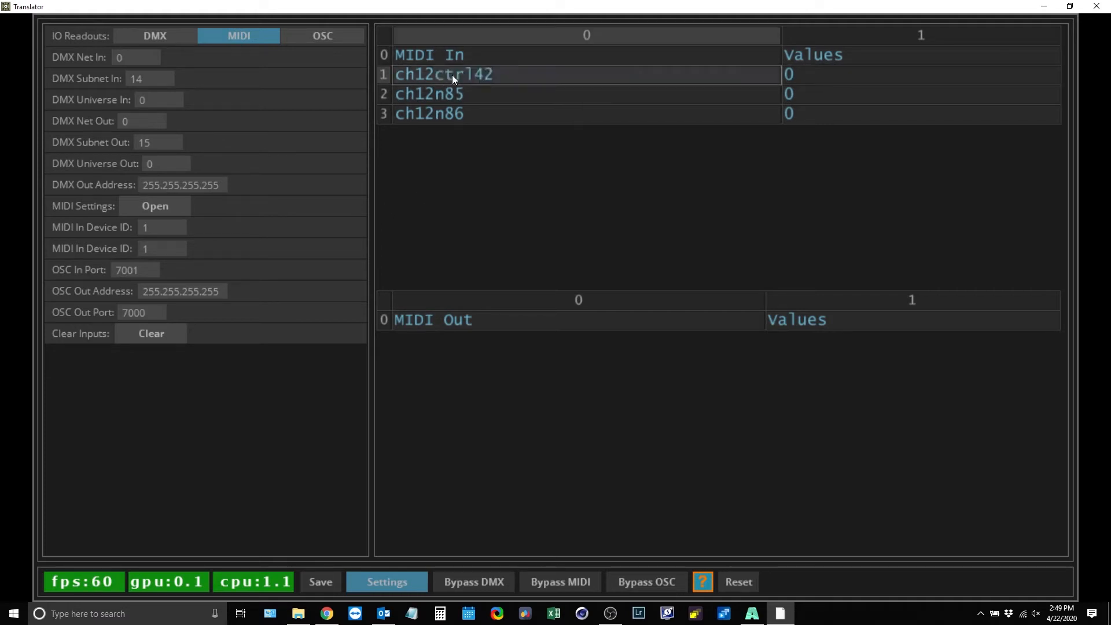
double_click(488, 76)
left_click(485, 75)
left_click(517, 75)
double_click(512, 77)
double_click(512, 75)
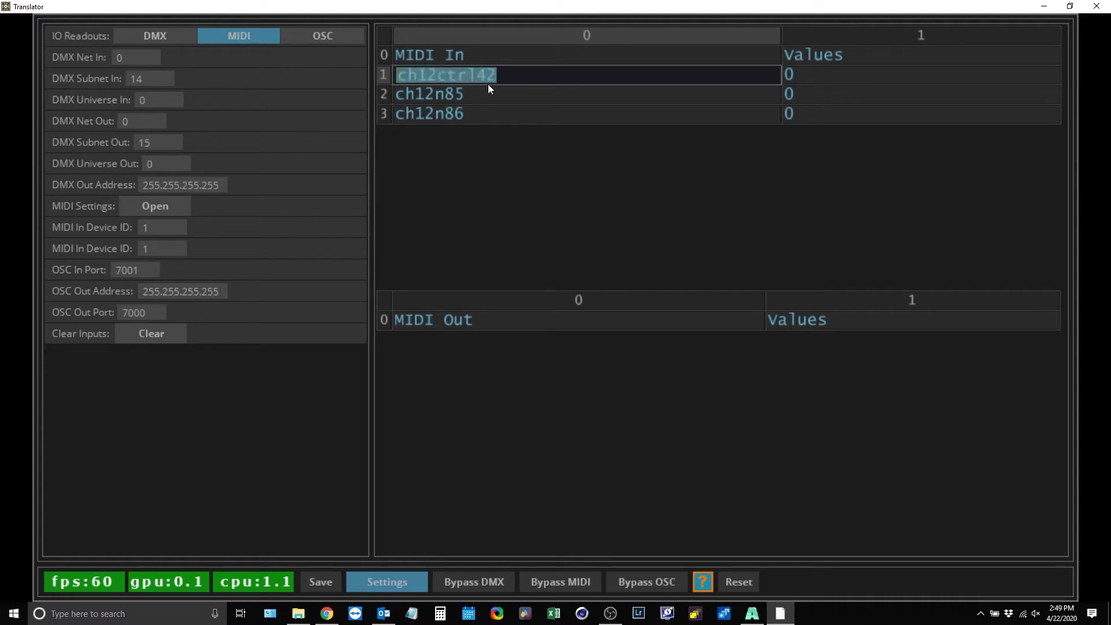
left_click(389, 580)
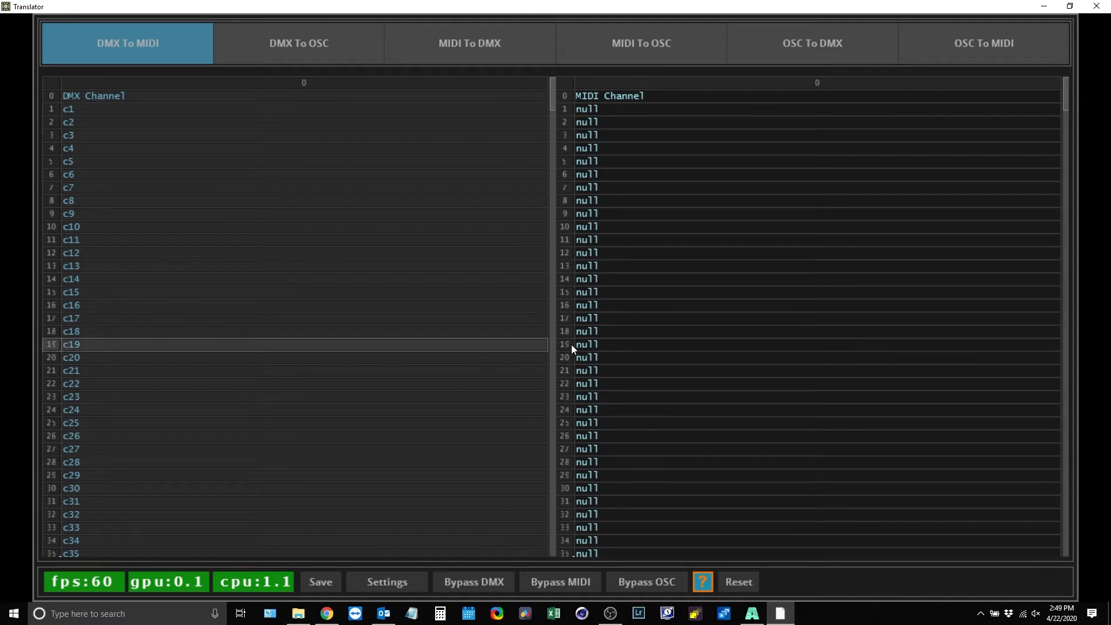
left_click(600, 346)
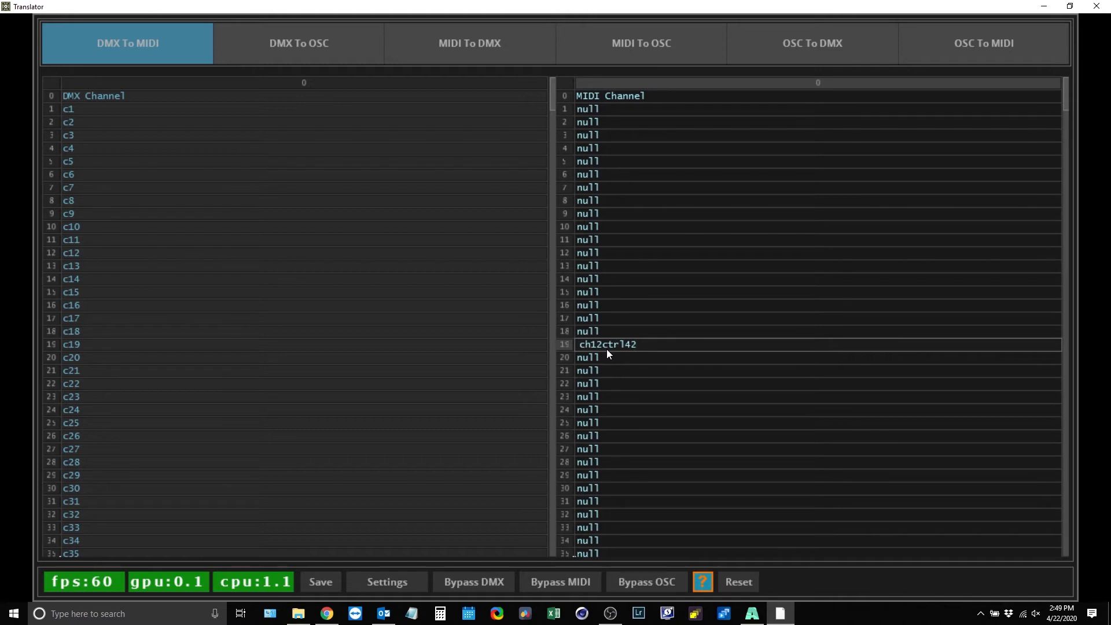
key("Return")
Step: Vary Layer 1's opacity in Resolume Arena between zero and full, checking Translator's MIDI Out value for ch12ctrl42 at each level
left_click(385, 583)
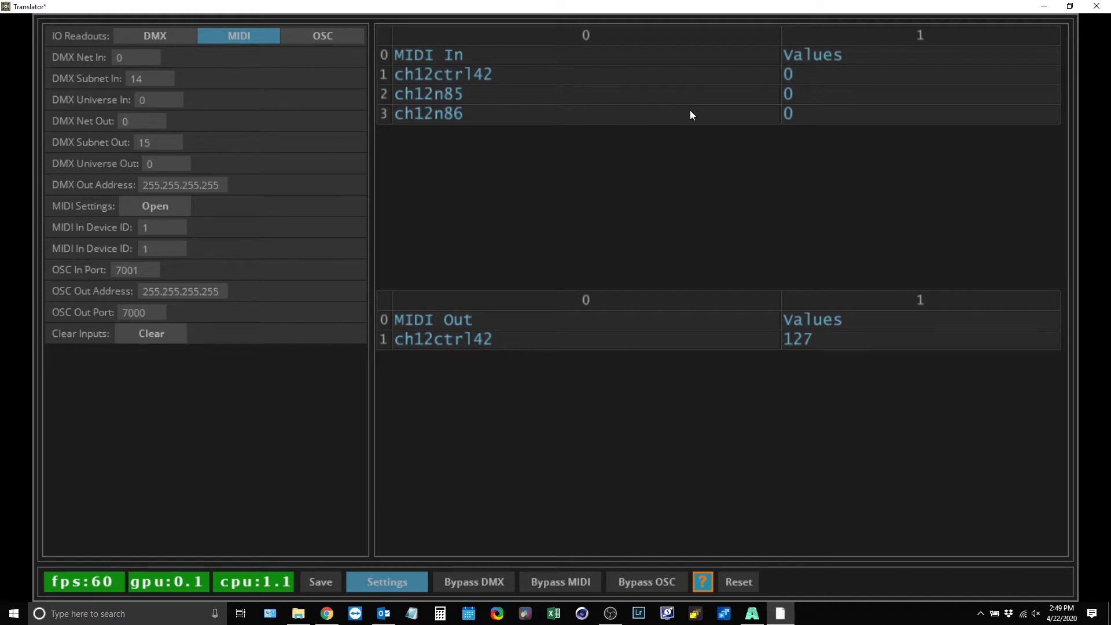
left_click(1069, 6)
left_click_drag(324, 151, 325, 174)
key("alt+Tab")
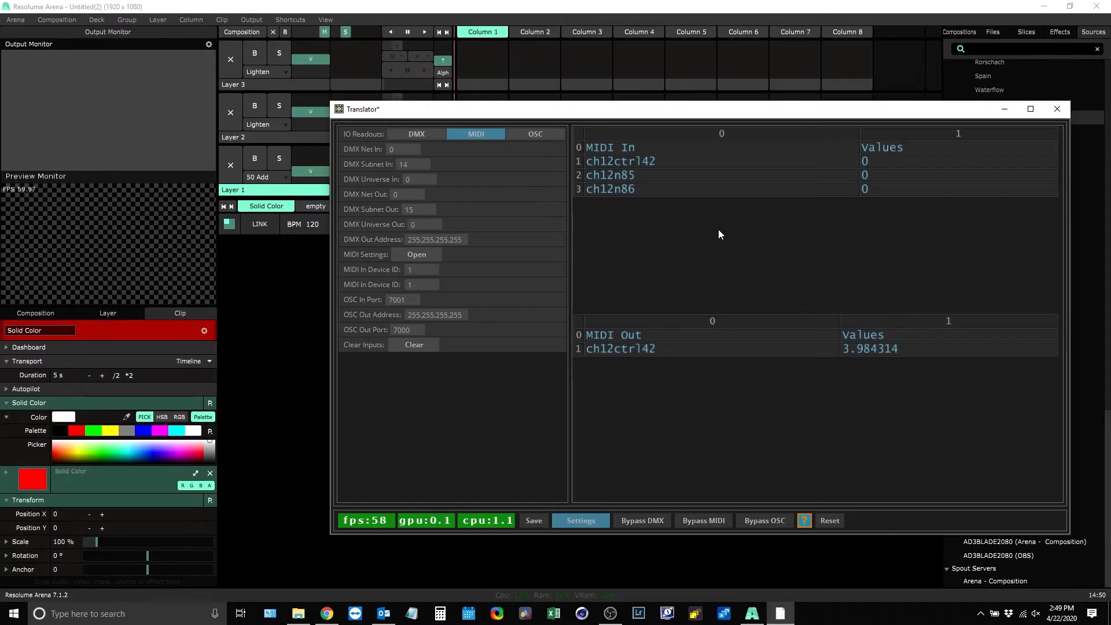
left_click_drag(326, 173, 325, 158)
key("alt+Tab")
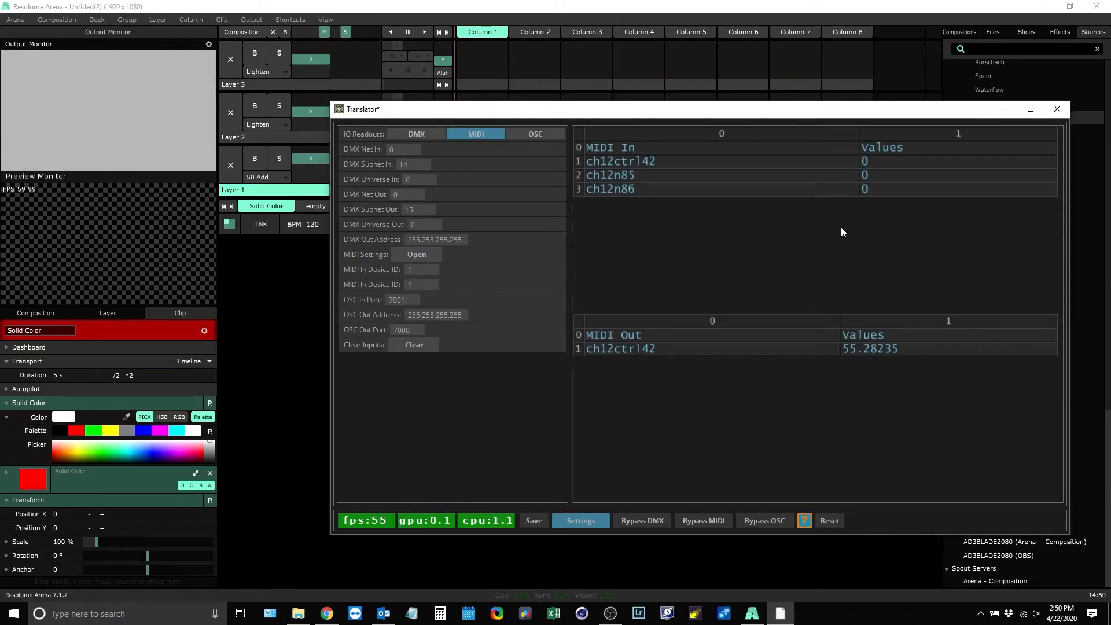
left_click_drag(325, 159, 324, 149)
key("alt+Tab")
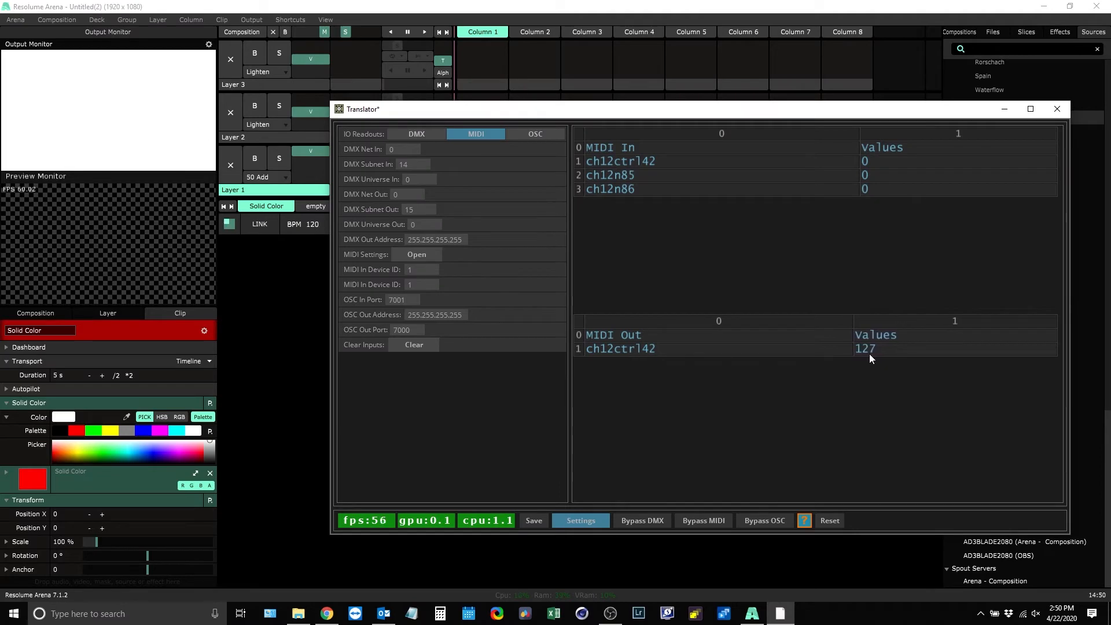
key("alt+Tab")
key("alt+Tab")
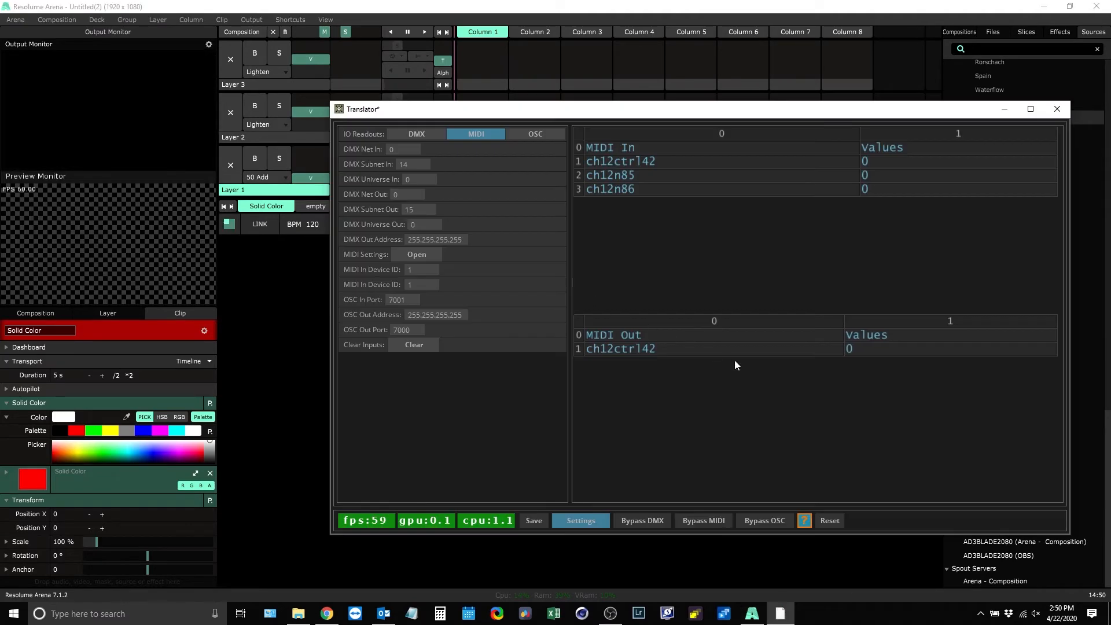
left_click_drag(313, 178, 314, 171)
key("alt+Tab")
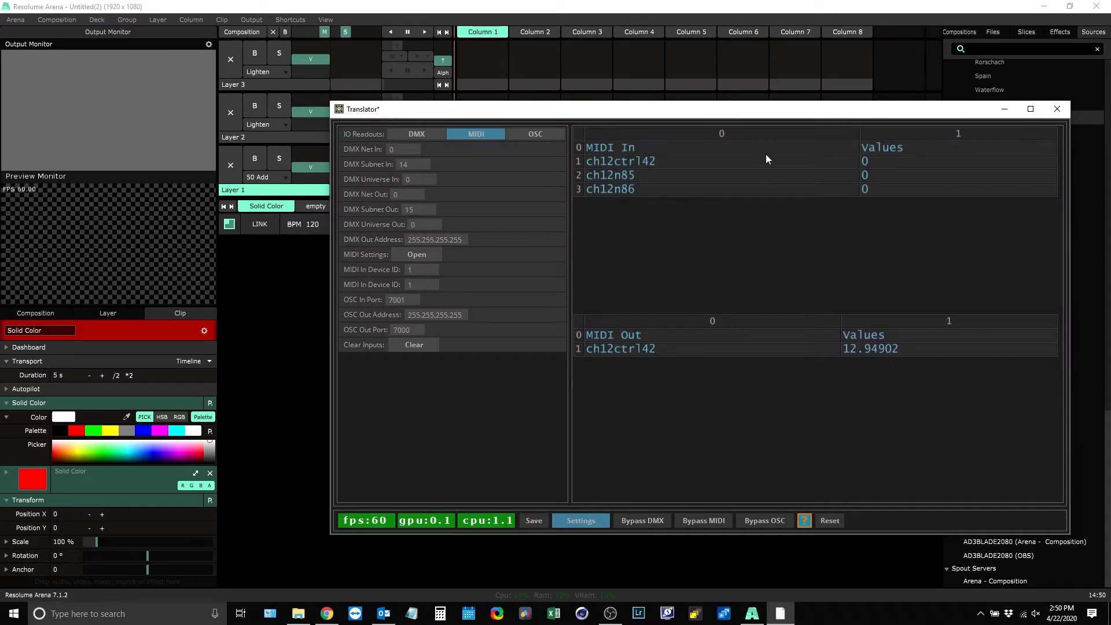
Step: Maximize and then minimize Translator, and raise Layer 1's opacity to full in Resolume Arena
double_click(552, 111)
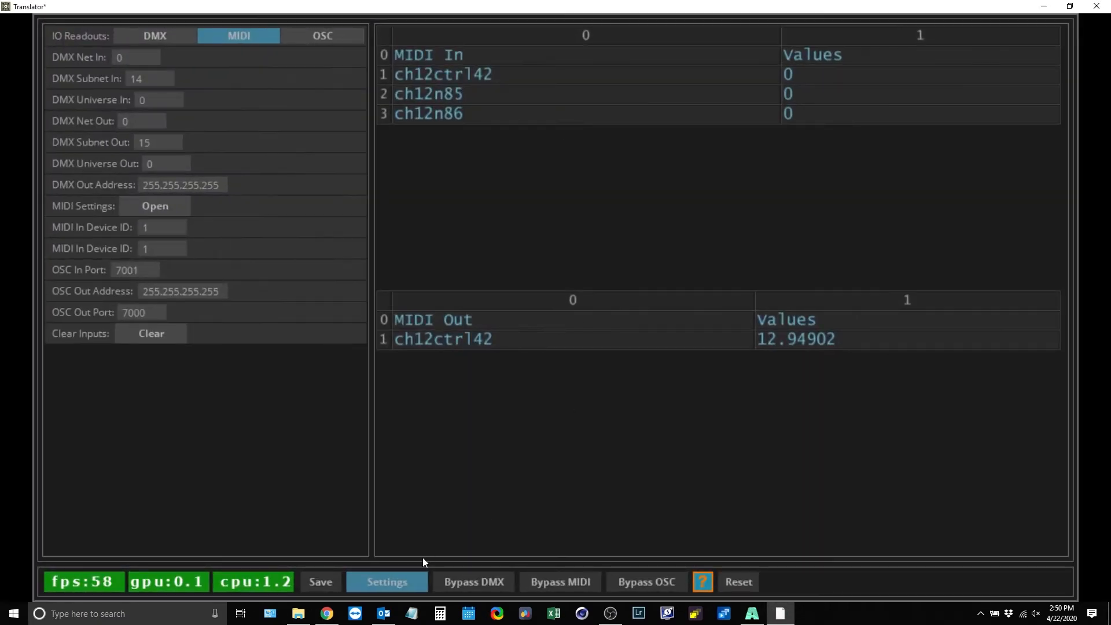
left_click(1043, 7)
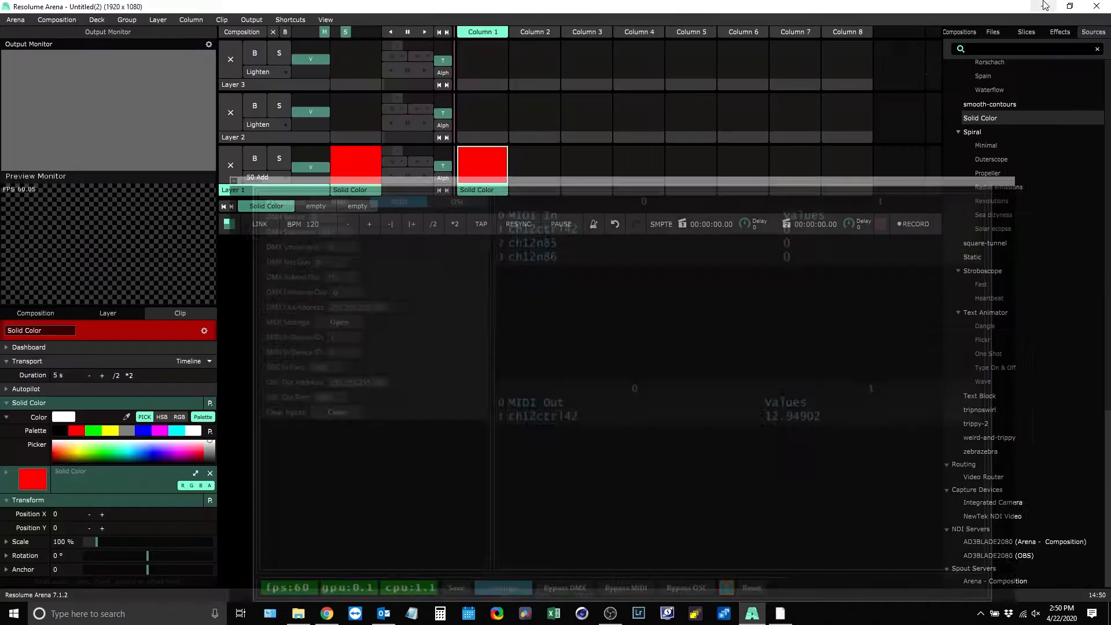
left_click_drag(314, 178, 314, 145)
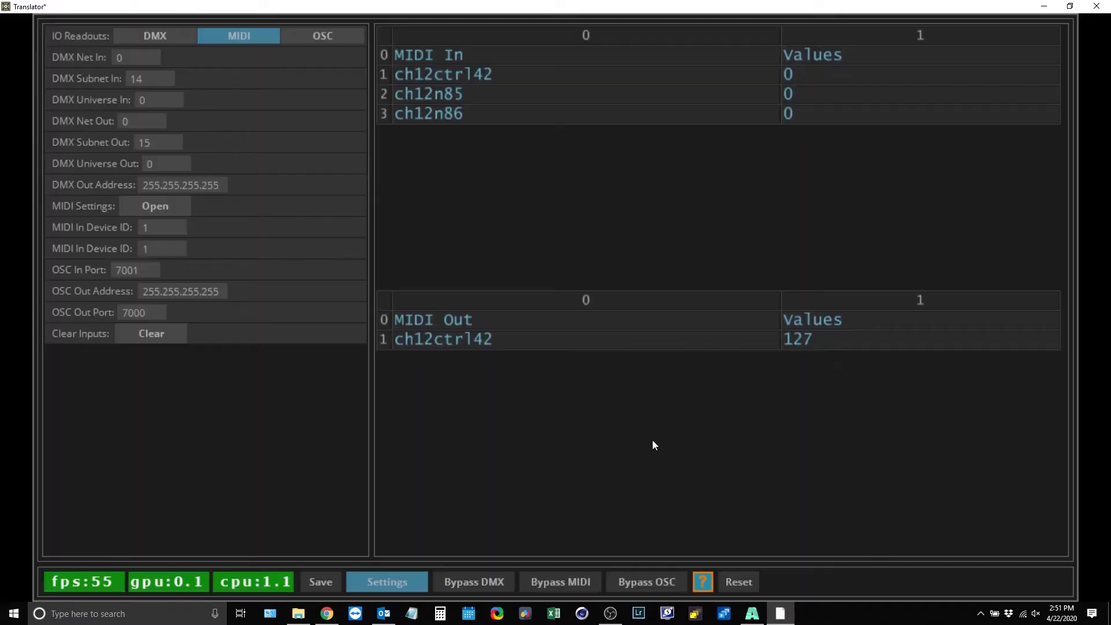
Step: Leave Translator's settings page, reset the conversion mappings and open the DMX To OSC table
left_click(390, 577)
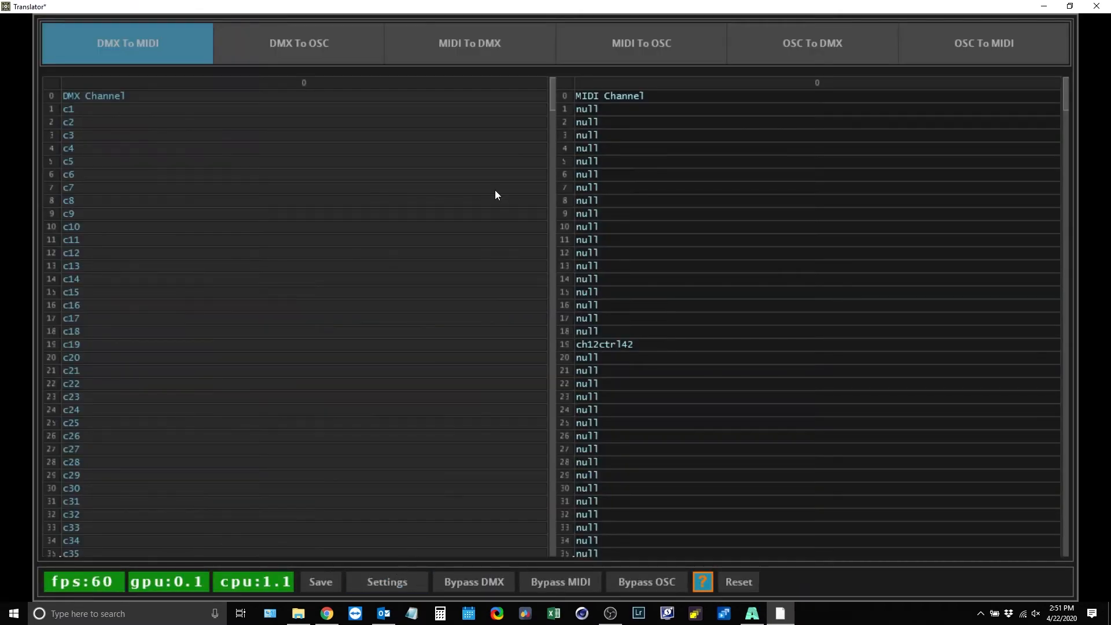
left_click(749, 587)
left_click(309, 41)
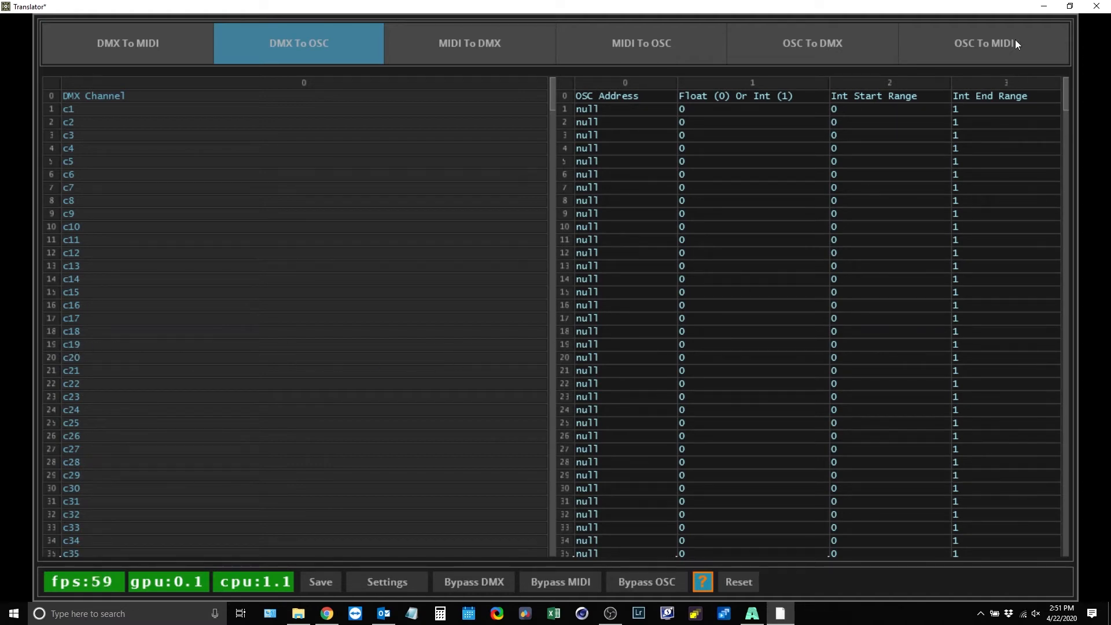
Step: Switch to Resolume Arena, lower Layer 2's opacity to zero and copy its OSC input address /composition/layers/2/video/opacity
left_click(1046, 6)
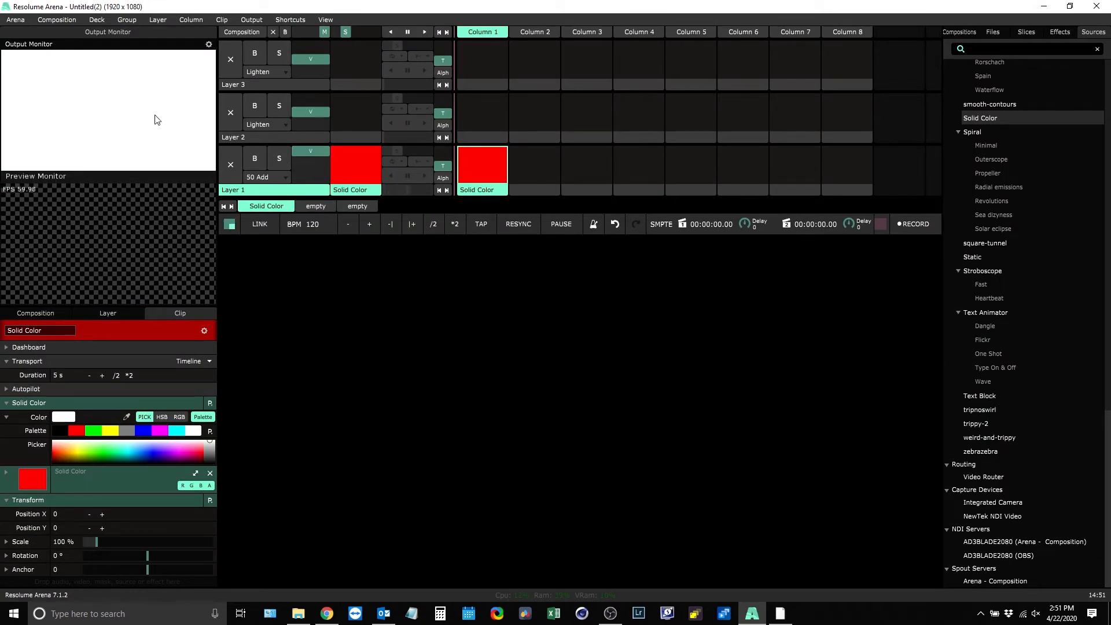
left_click_drag(308, 97, 312, 132)
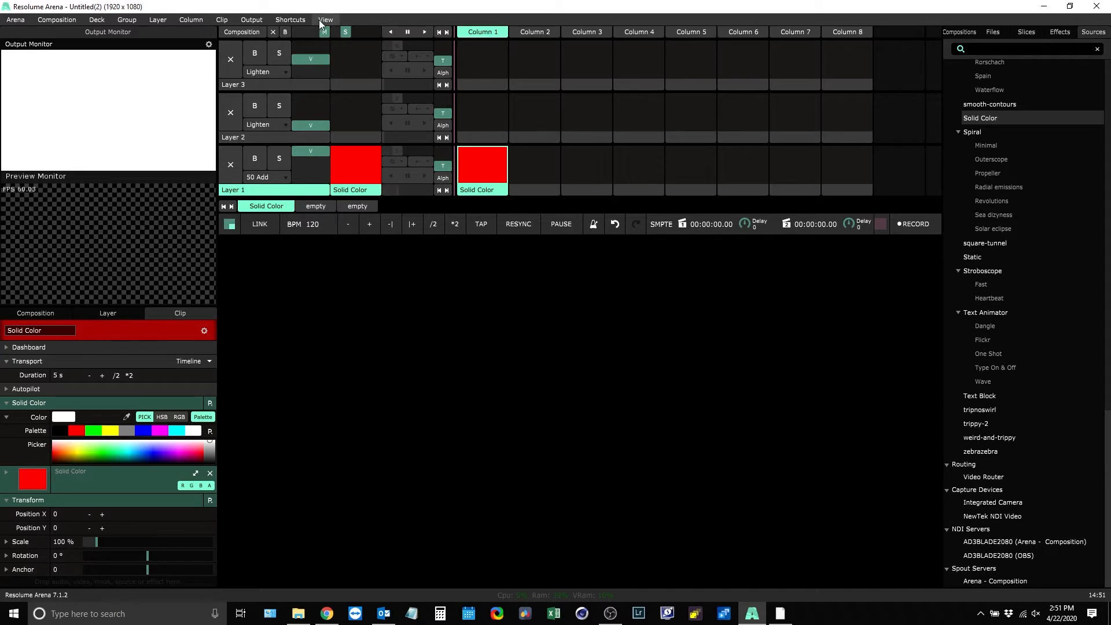
left_click(289, 20)
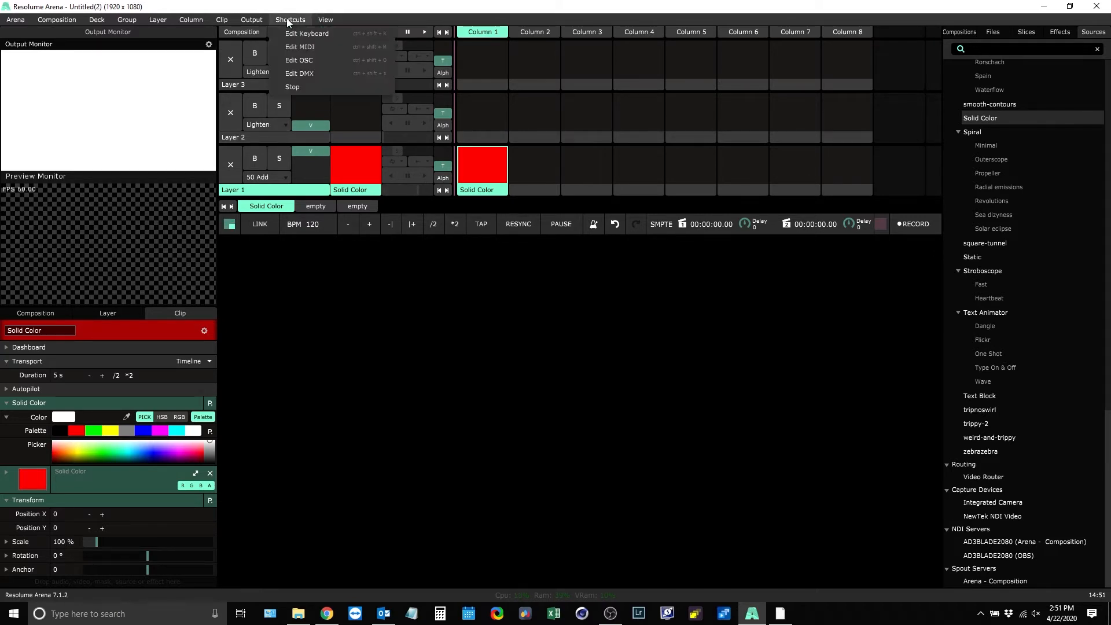
left_click(305, 62)
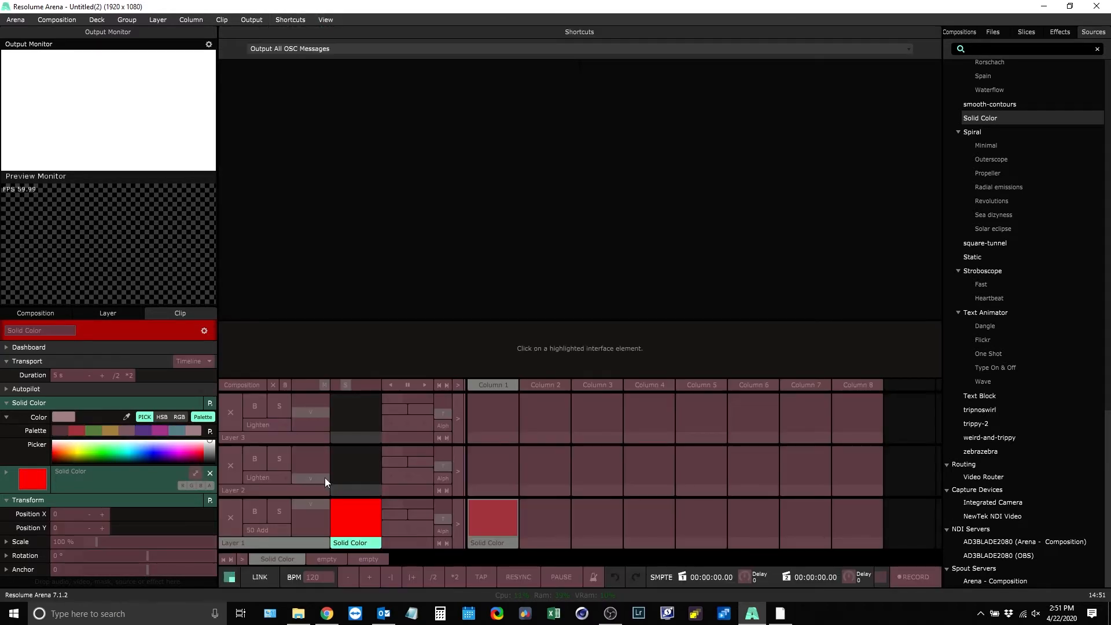
left_click(315, 460)
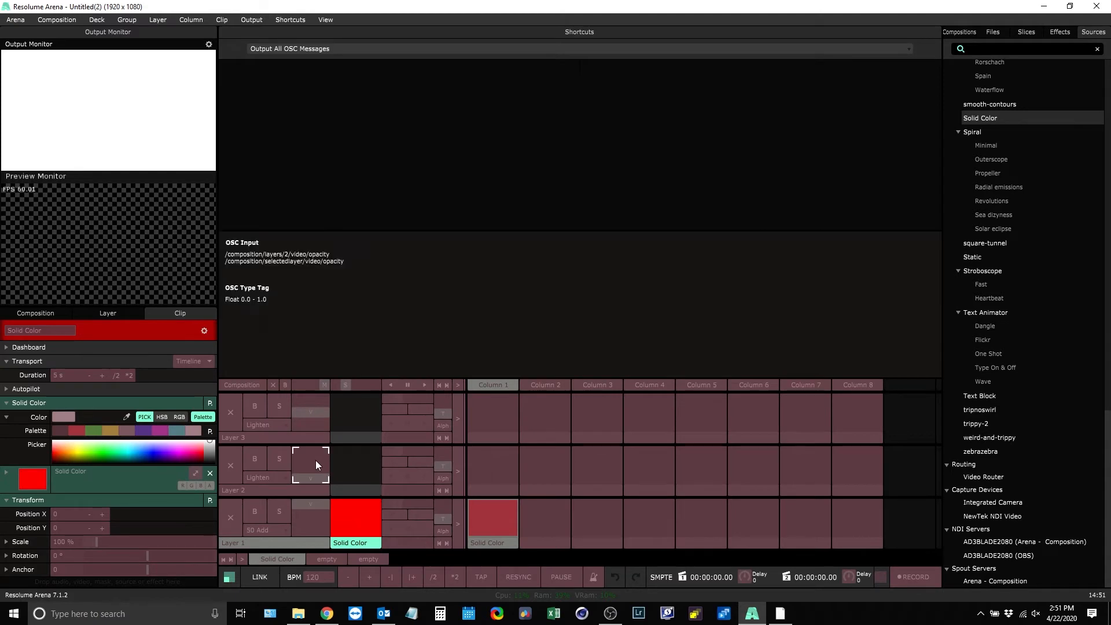
double_click(313, 254)
key("ctrl+c")
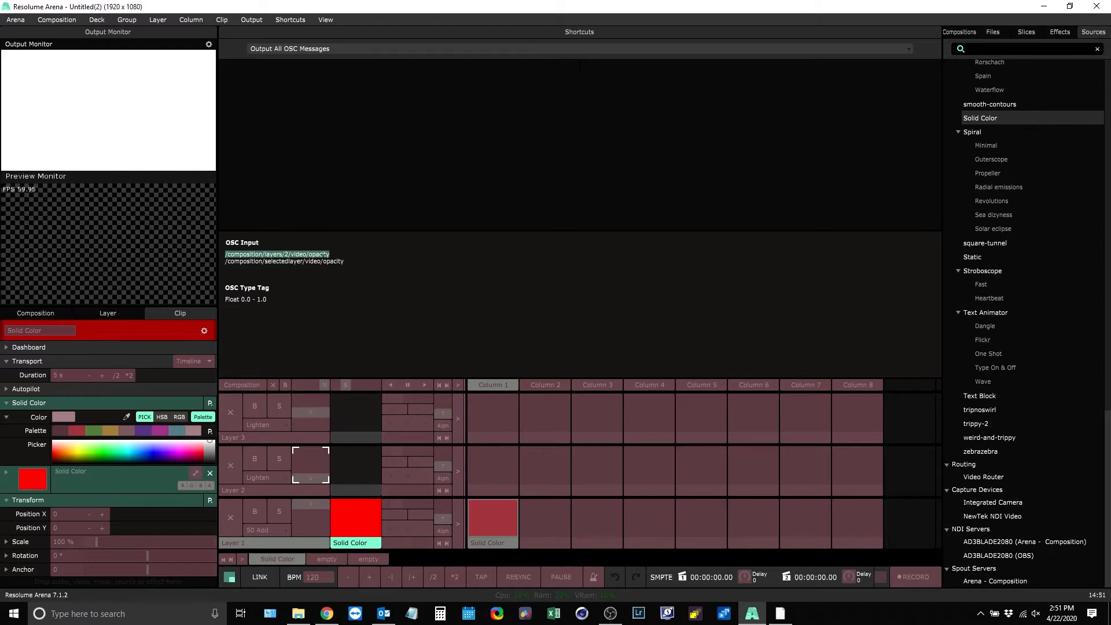
key("Escape")
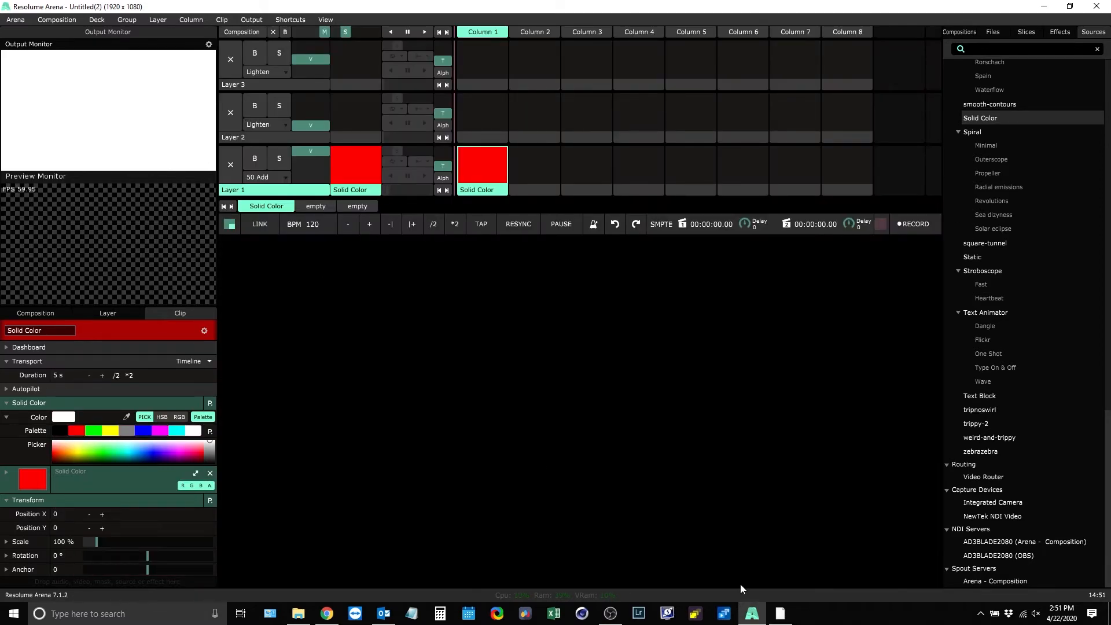
Step: Return to Translator and paste /composition/layers/2/video/opacity as the OSC address for DMX channel c19
left_click(780, 613)
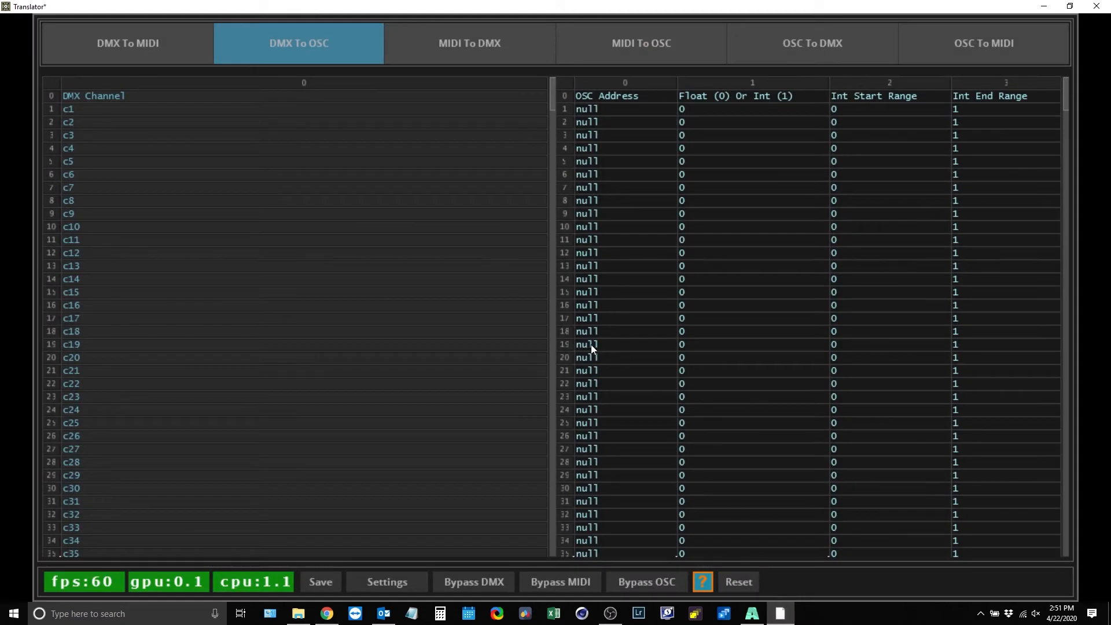
double_click(601, 344)
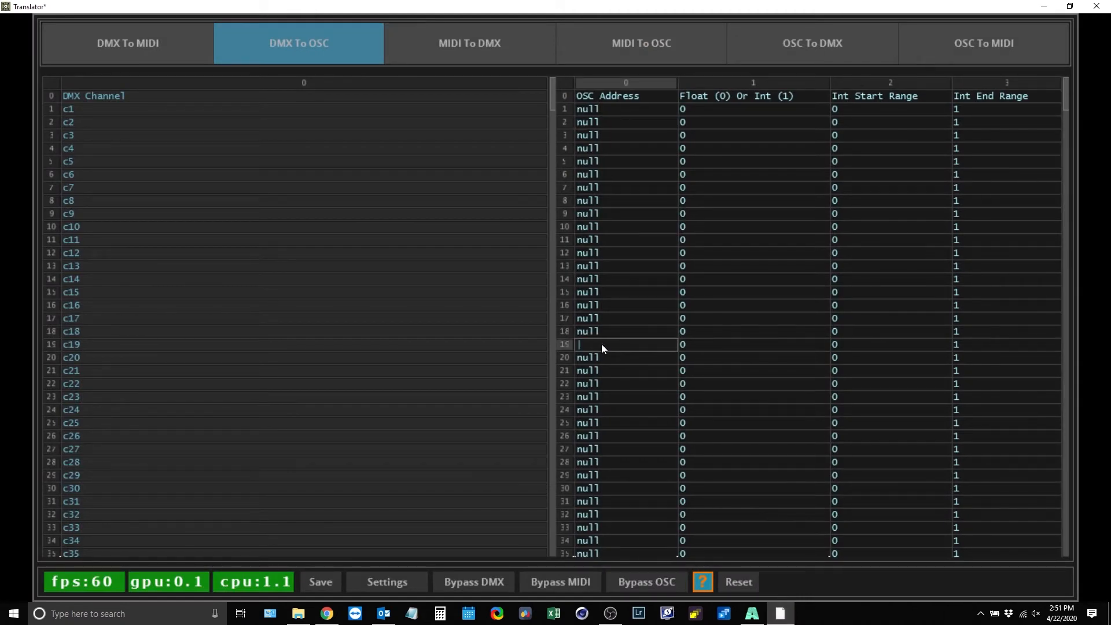
key("ctrl+v")
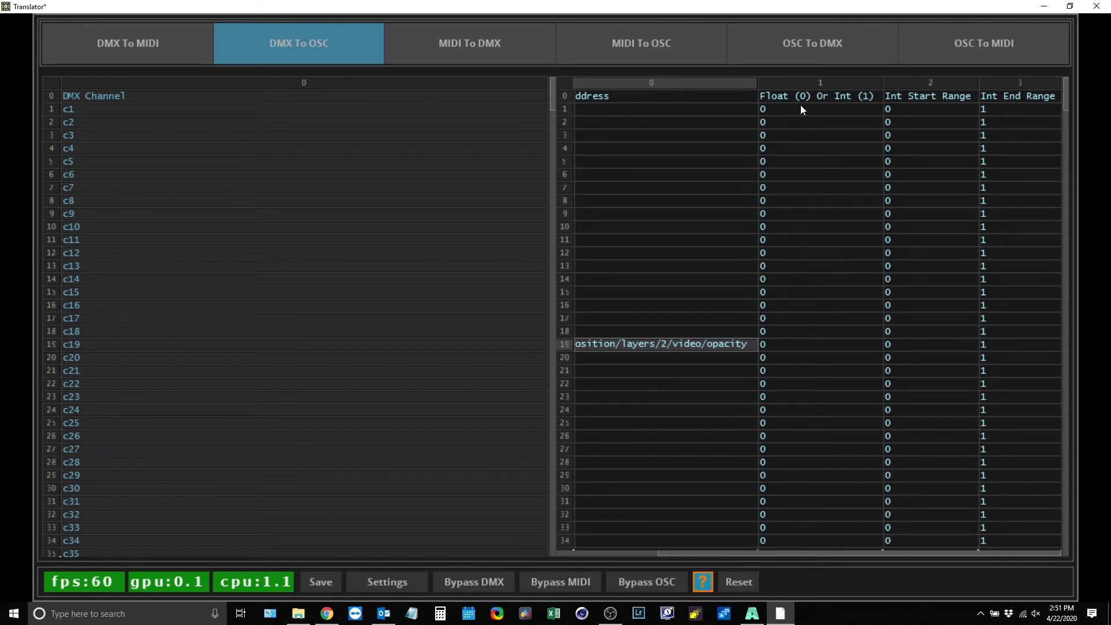
Step: Examine the OSC type tag of Layer 2's opacity in Resolume Arena, and return to Translator
left_click(751, 613)
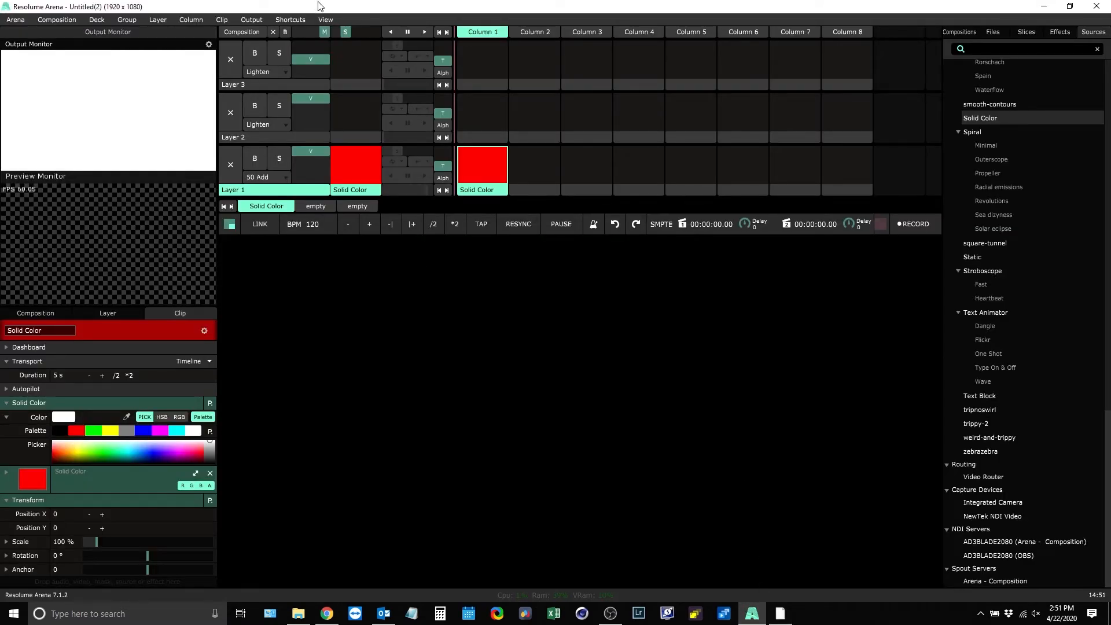
left_click(295, 20)
left_click(311, 61)
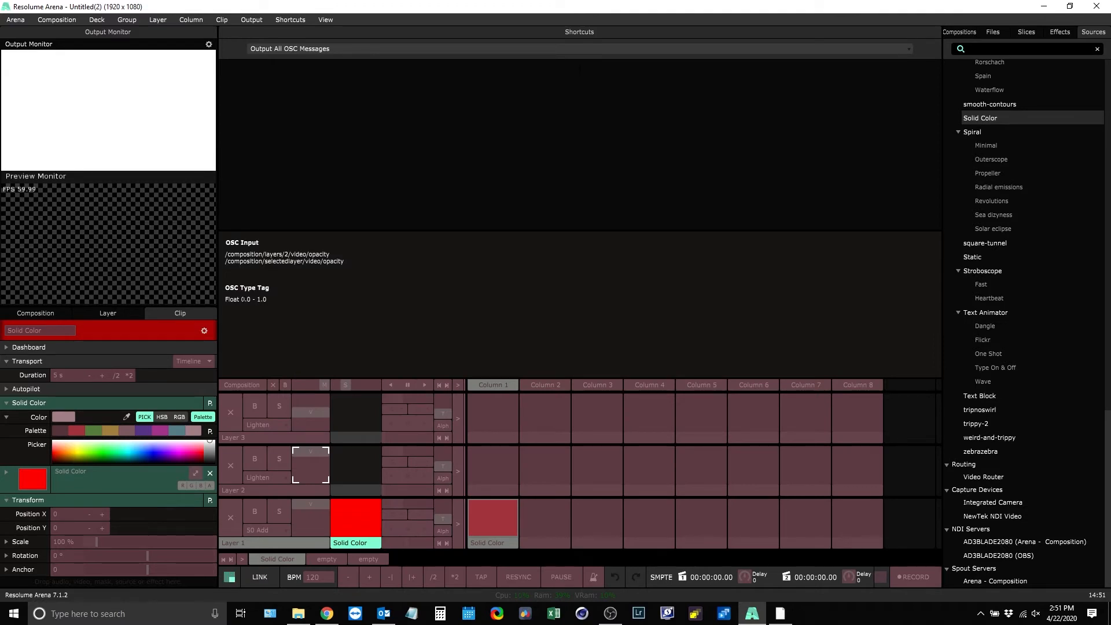
key("Escape")
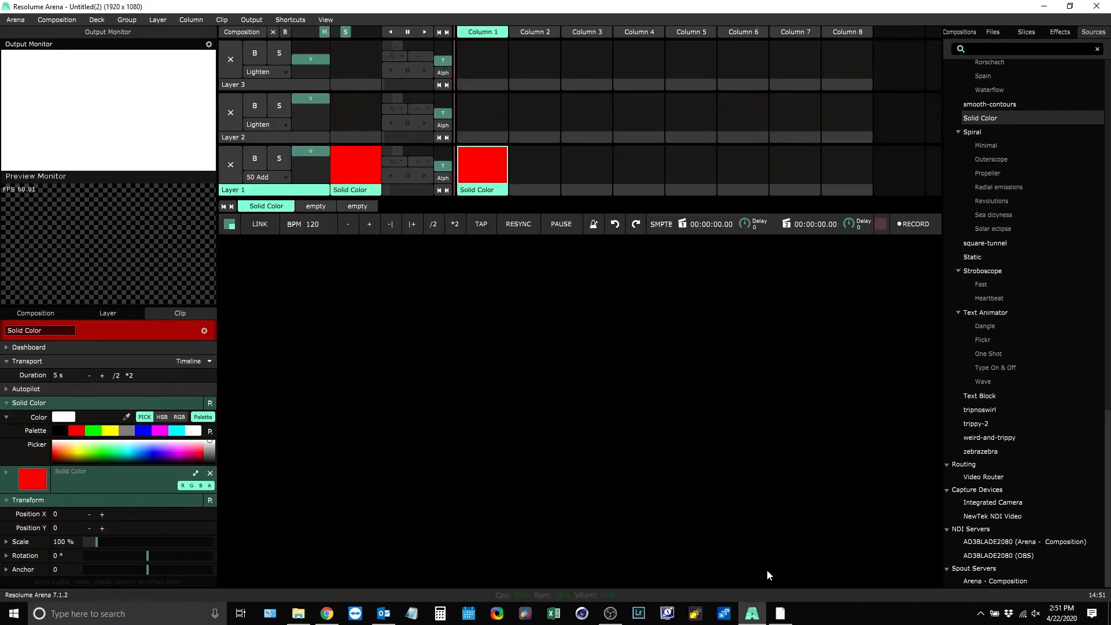
left_click(780, 613)
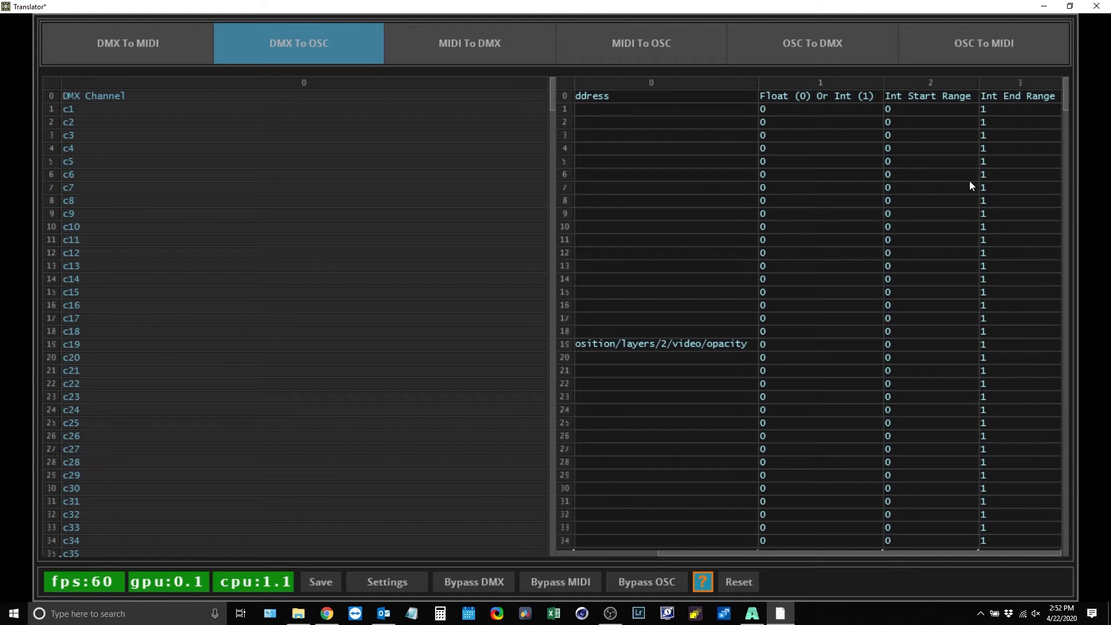
Step: Examine c19's full OSC address, float/int setting and integer range columns in the DMX To OSC table
left_click_drag(712, 554, 575, 549)
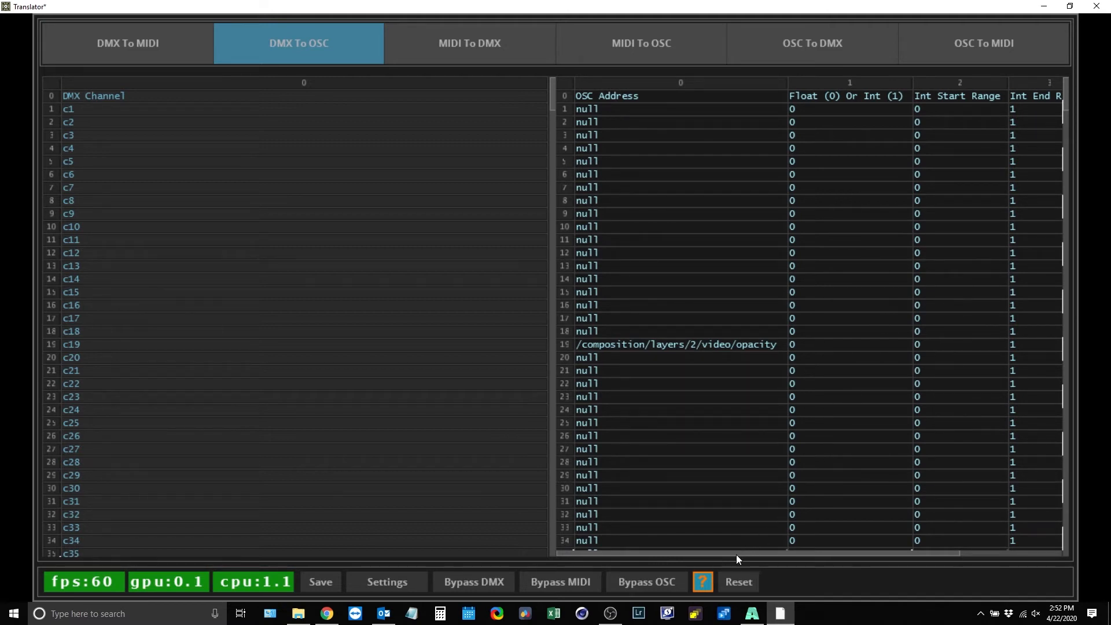
left_click_drag(736, 554, 855, 557)
left_click(776, 345)
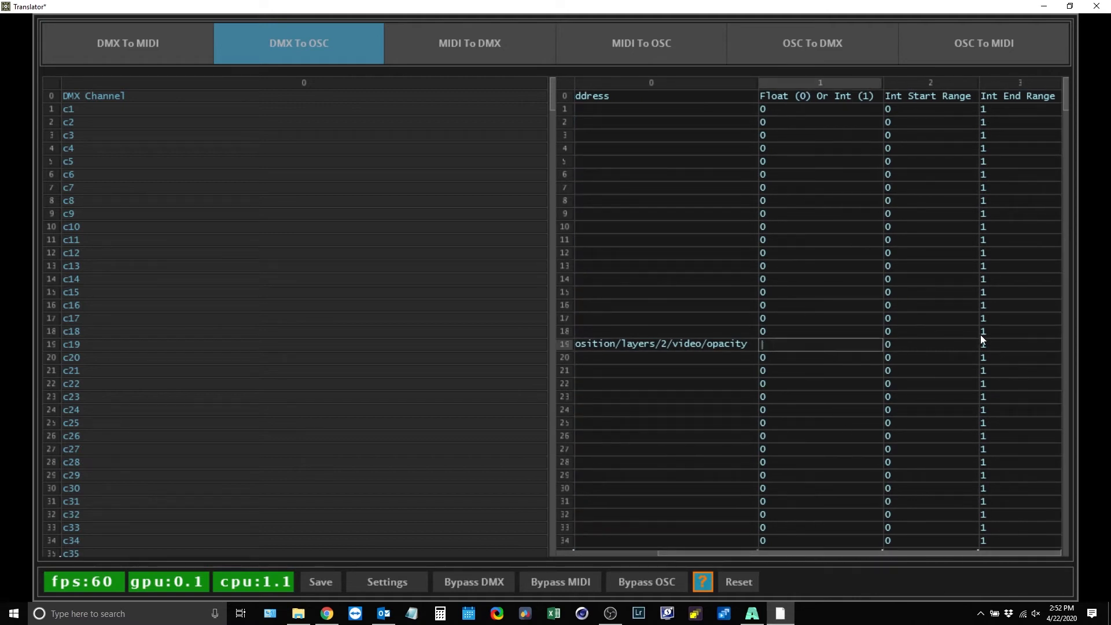
left_click(672, 323)
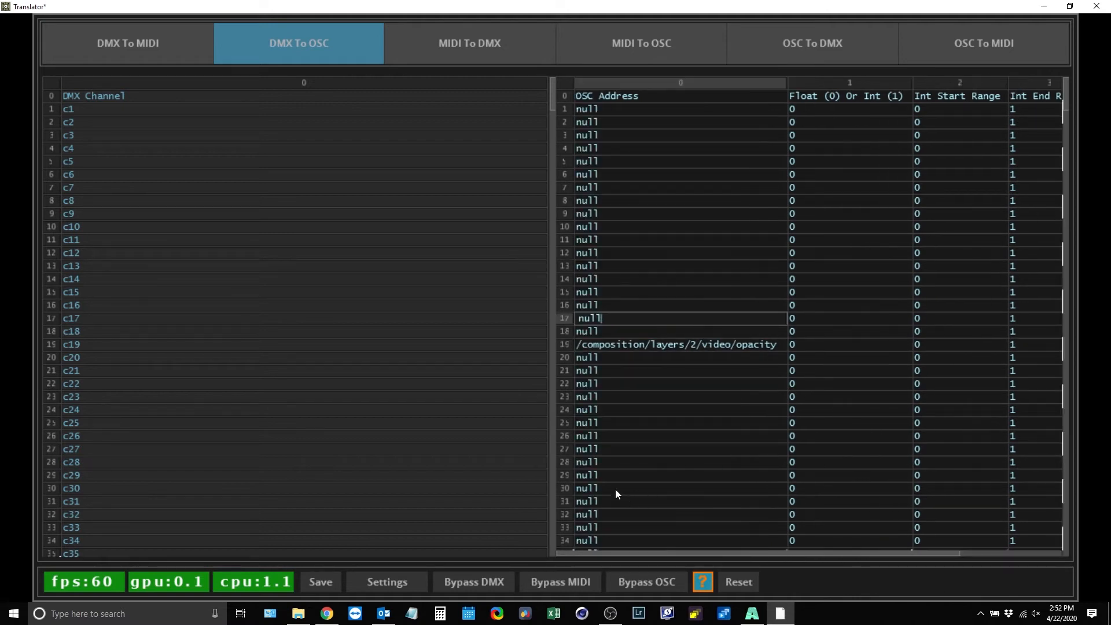
Step: Vary Layer 1's opacity in Resolume Arena, and test it again with Bypass OSC enabled in Translator
left_click(758, 617)
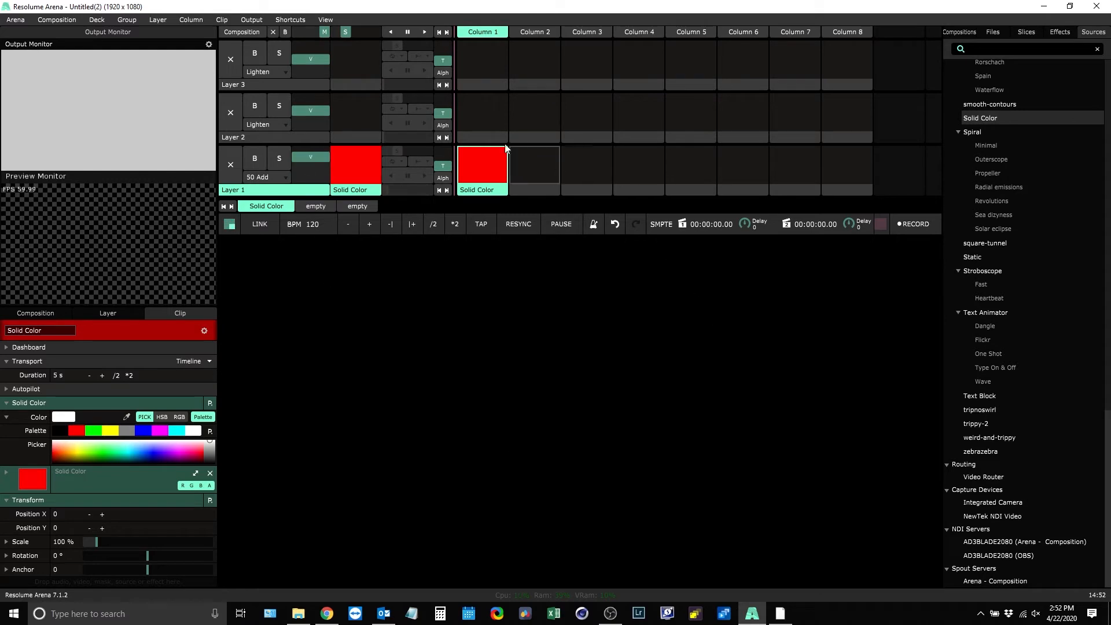
left_click_drag(310, 120, 321, 150)
left_click(787, 617)
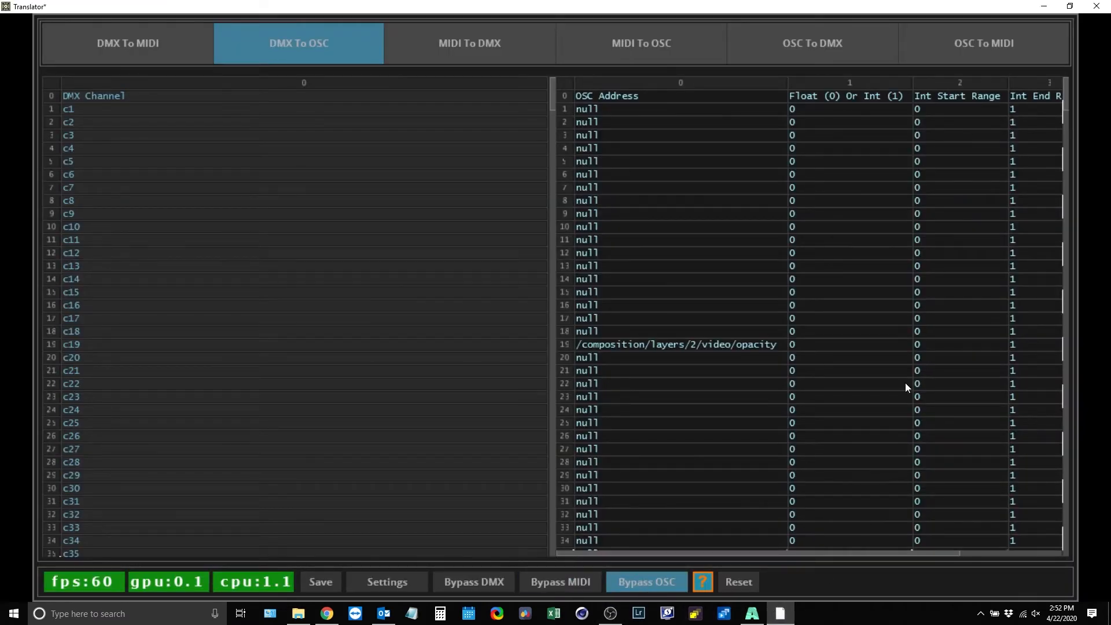
left_click(751, 614)
mouse_move(322, 169)
left_mouse_down()
mouse_move(311, 180)
mouse_move(317, 152)
left_mouse_up()
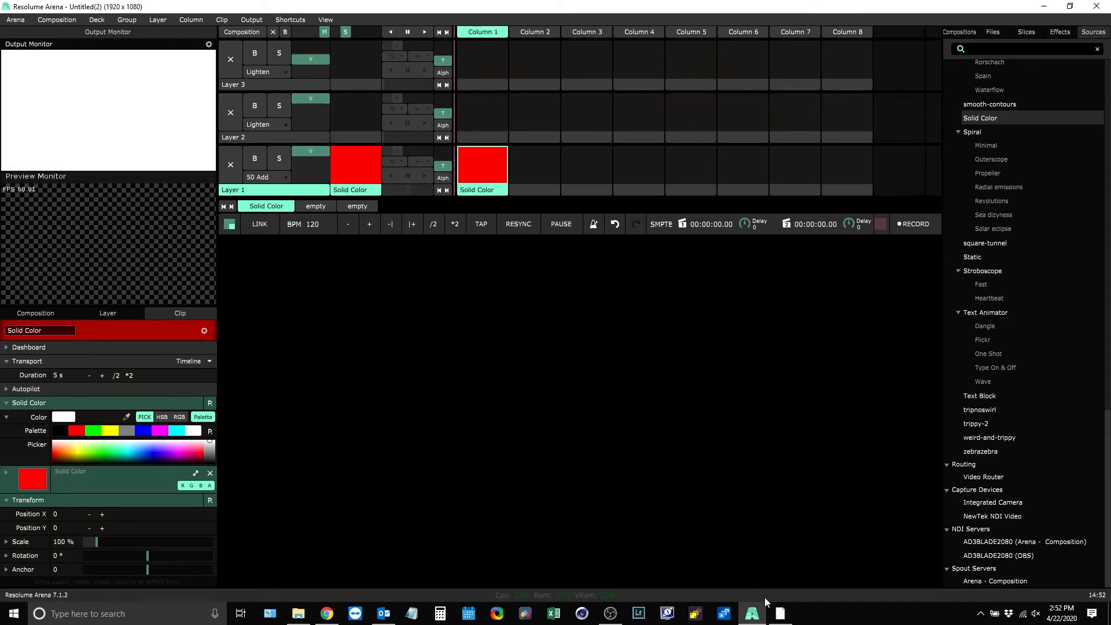
Step: Turn off Bypass OSC in Translator and vary Layer 1's opacity in Resolume Arena to check Layer 2's response
left_click(780, 613)
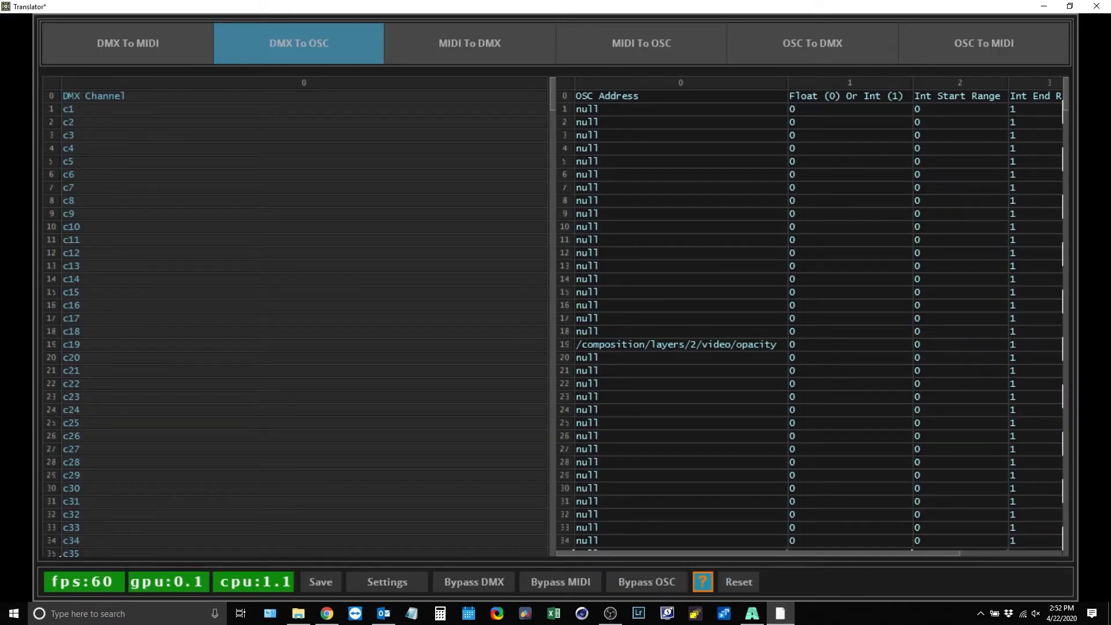
left_click(751, 613)
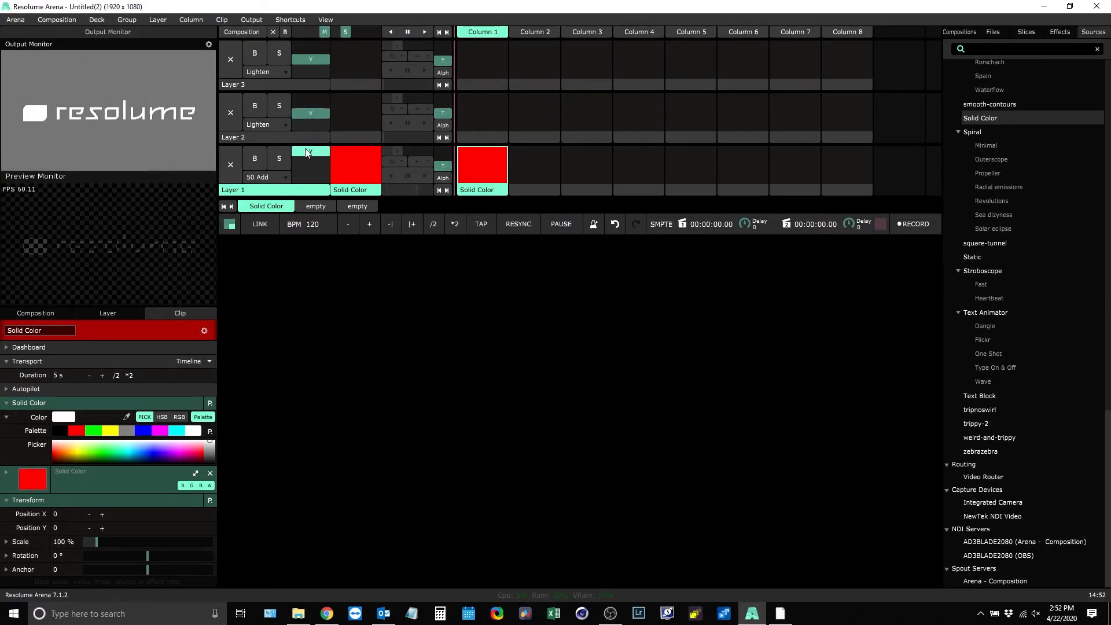
mouse_move(306, 151)
left_mouse_down()
mouse_move(319, 191)
mouse_move(319, 152)
mouse_move(318, 198)
mouse_move(324, 143)
left_mouse_up()
Step: Switch to Translator, reset the conversion mappings and open the MIDI To DMX table
left_click(780, 615)
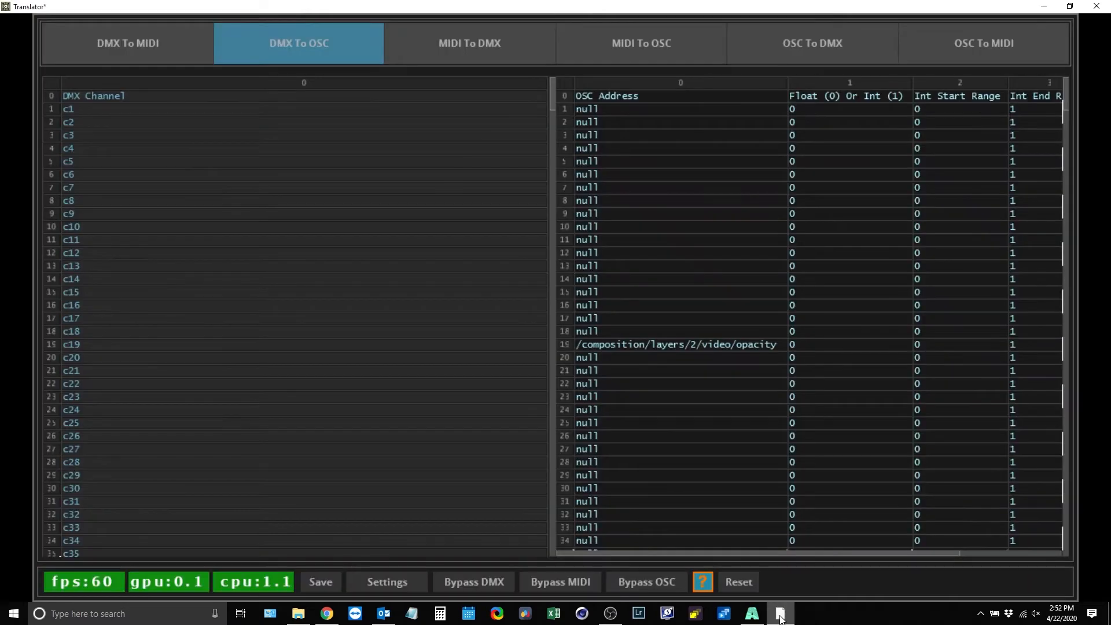
left_click(745, 585)
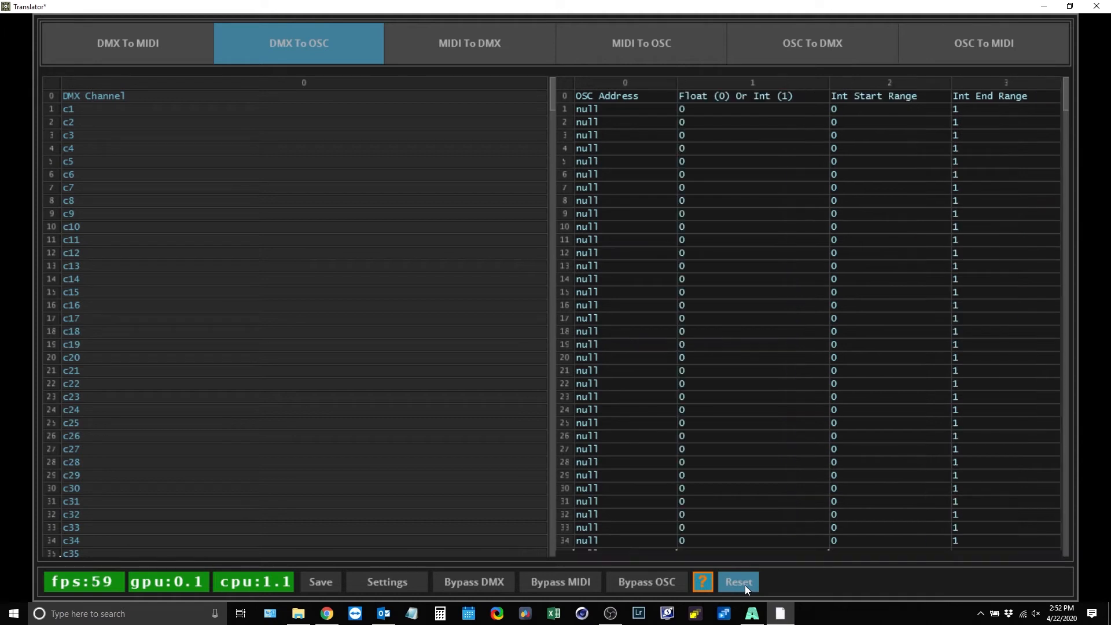
left_click(448, 45)
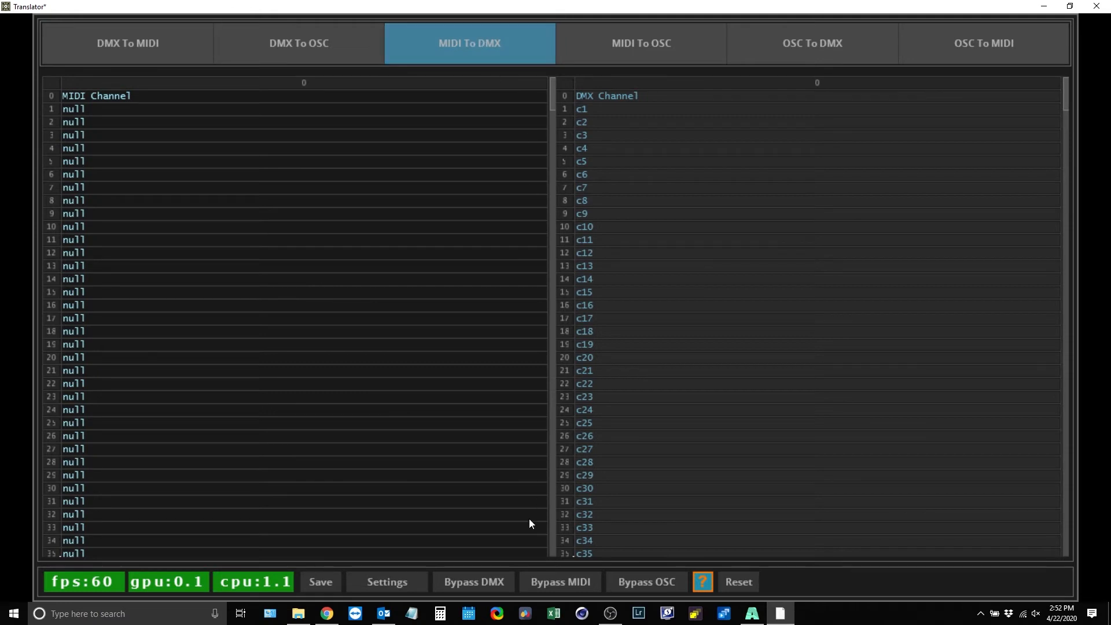
Step: Copy the MIDI In name ch12ctrl42 from the MIDI readout and paste it as the MIDI channel for DMX channel c1
left_click(398, 577)
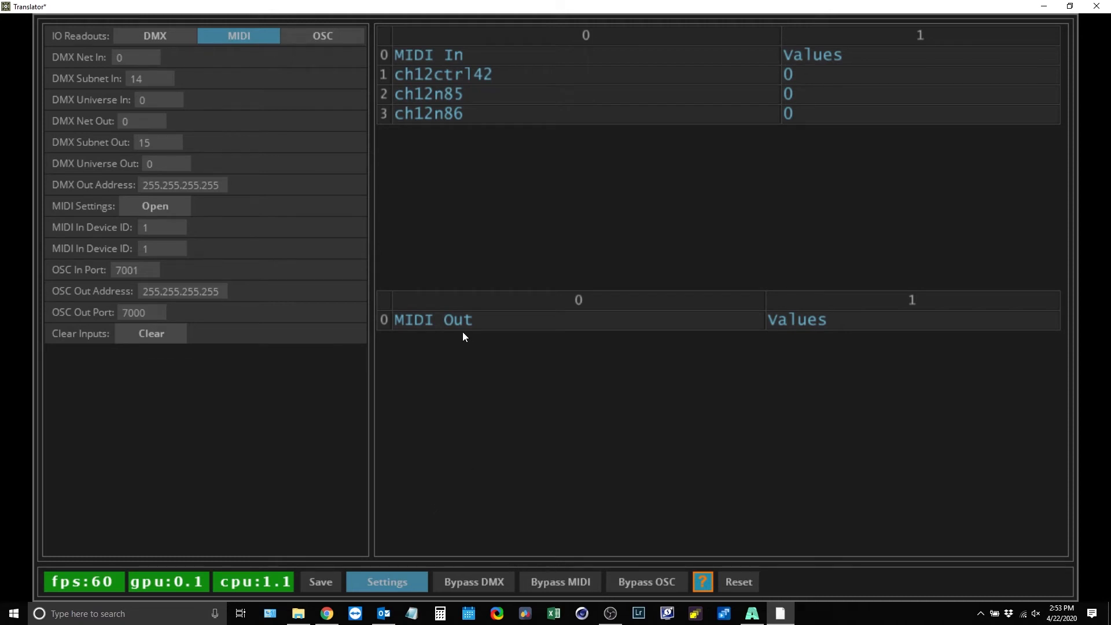
double_click(489, 74)
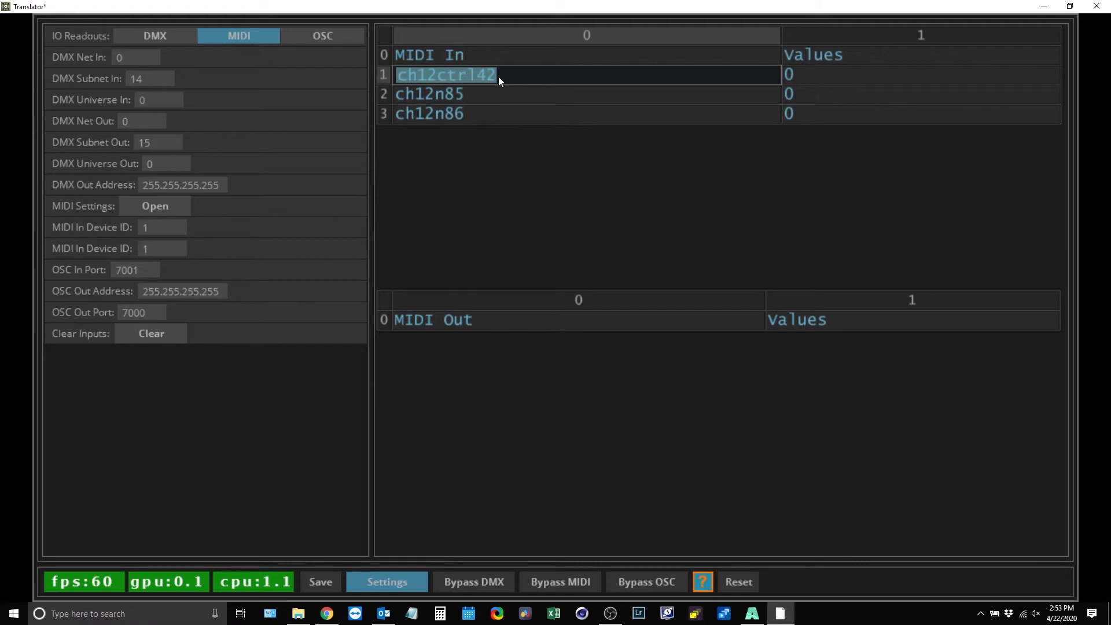
left_click(564, 419)
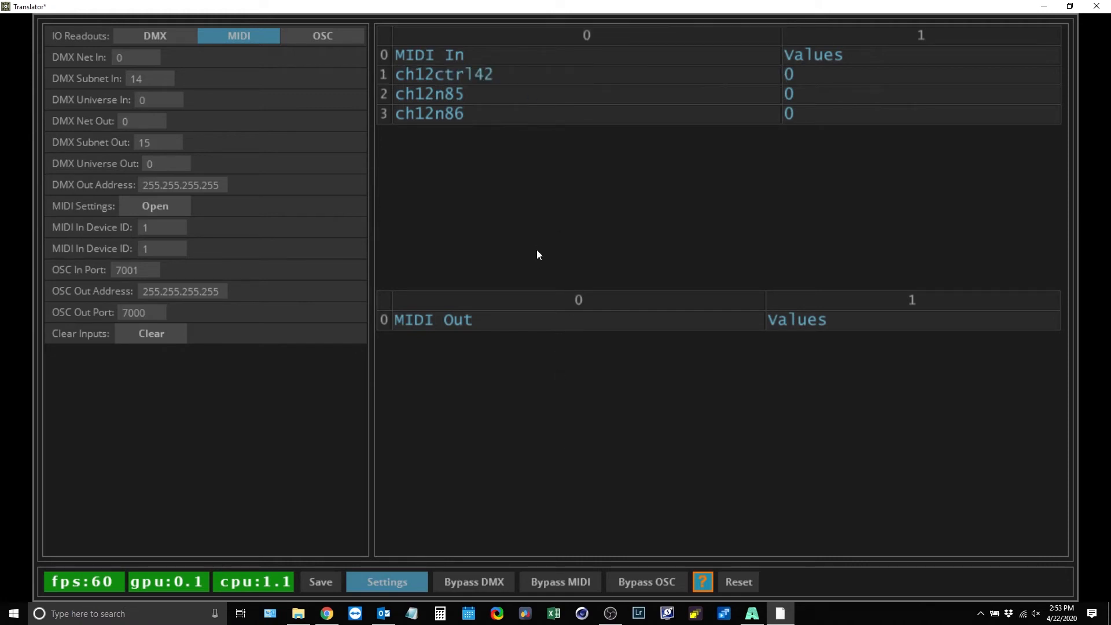
double_click(545, 70)
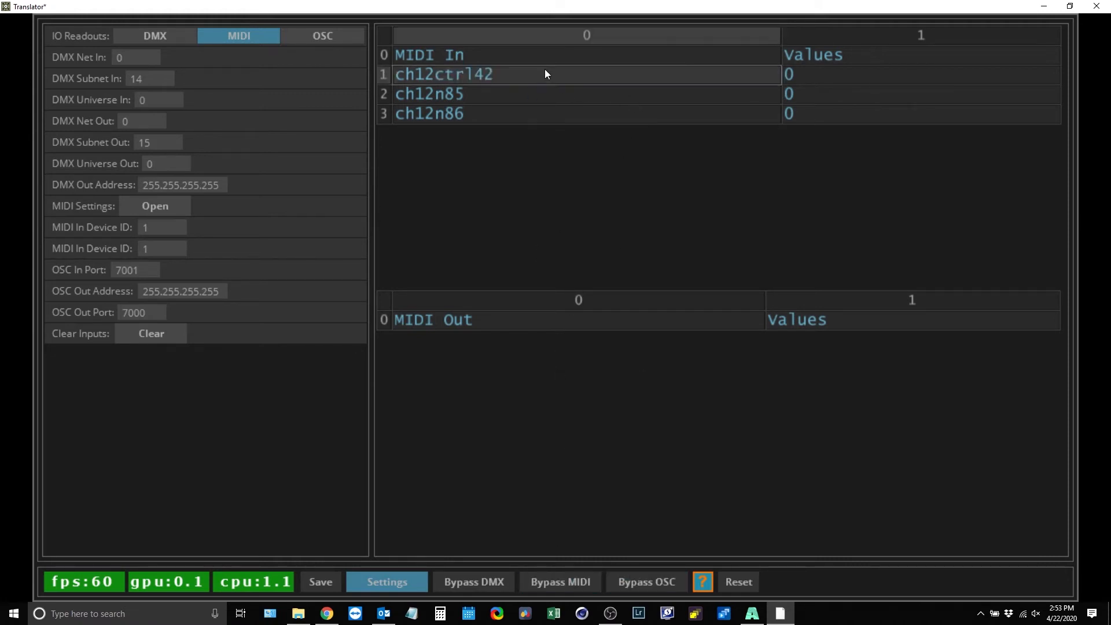
left_click(538, 155)
left_click(398, 578)
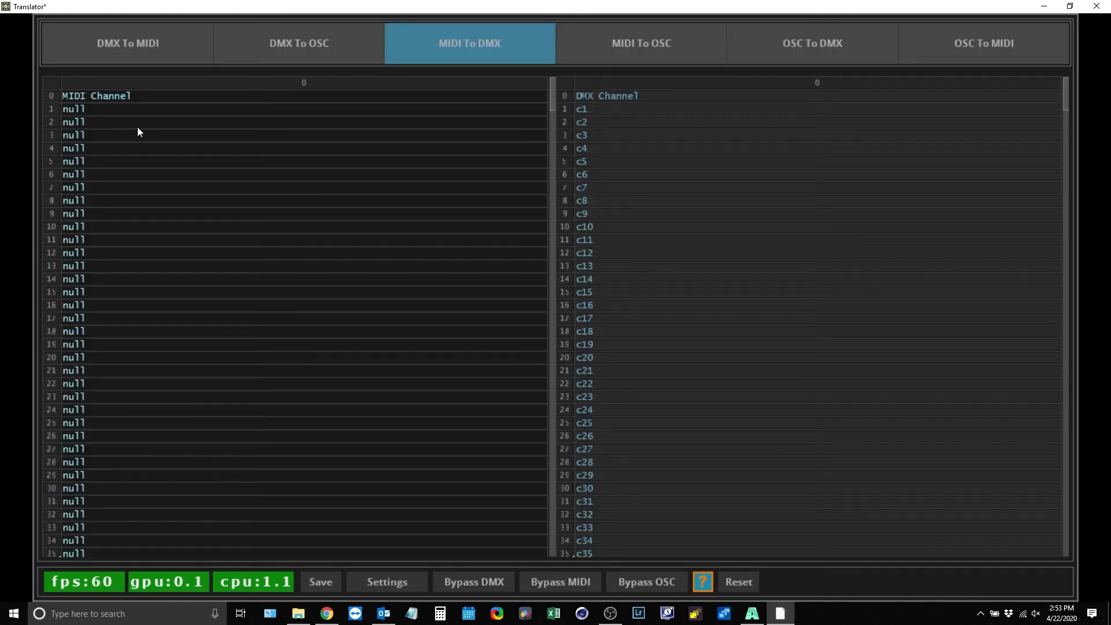
double_click(92, 108)
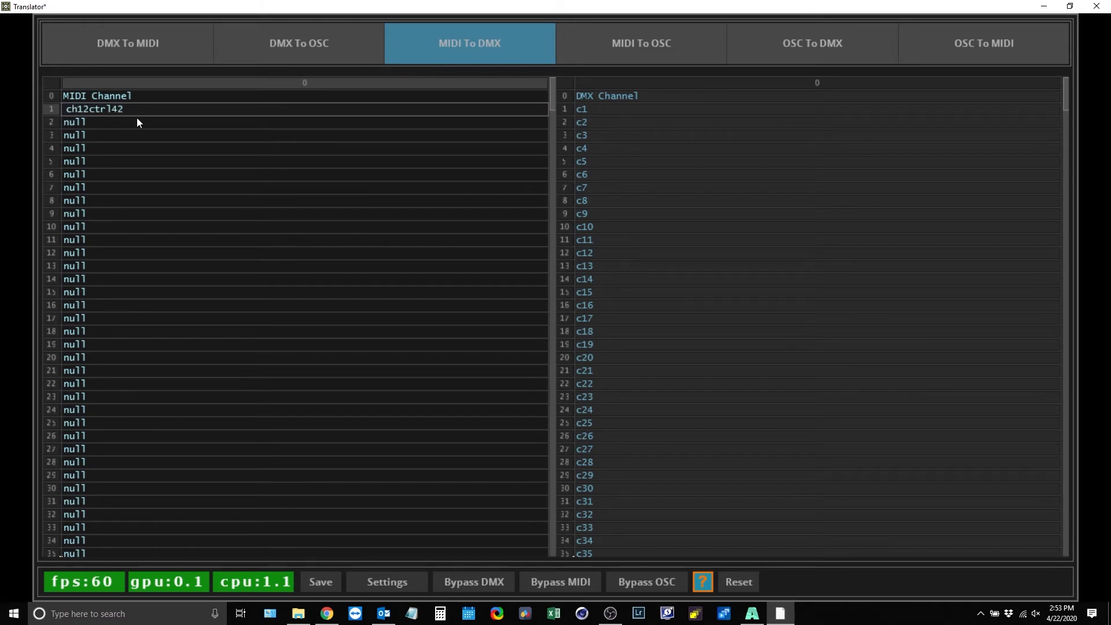
key("Return")
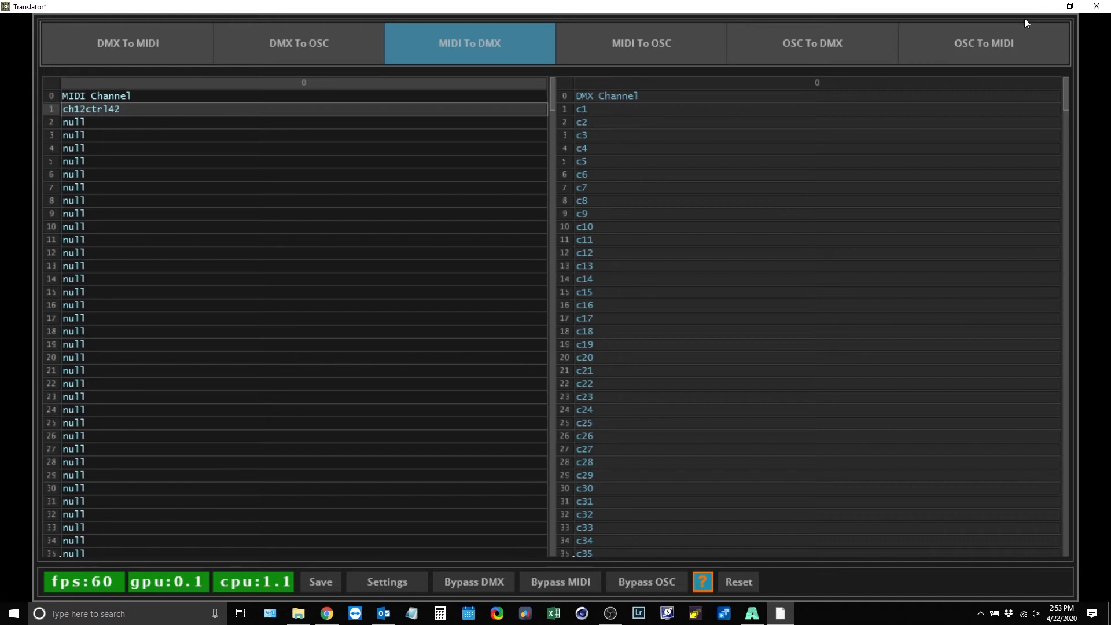
Step: Switch to Resolume Arena, edit the DMX shortcuts and delete the one assigned to Layer 1's opacity
left_click(1043, 7)
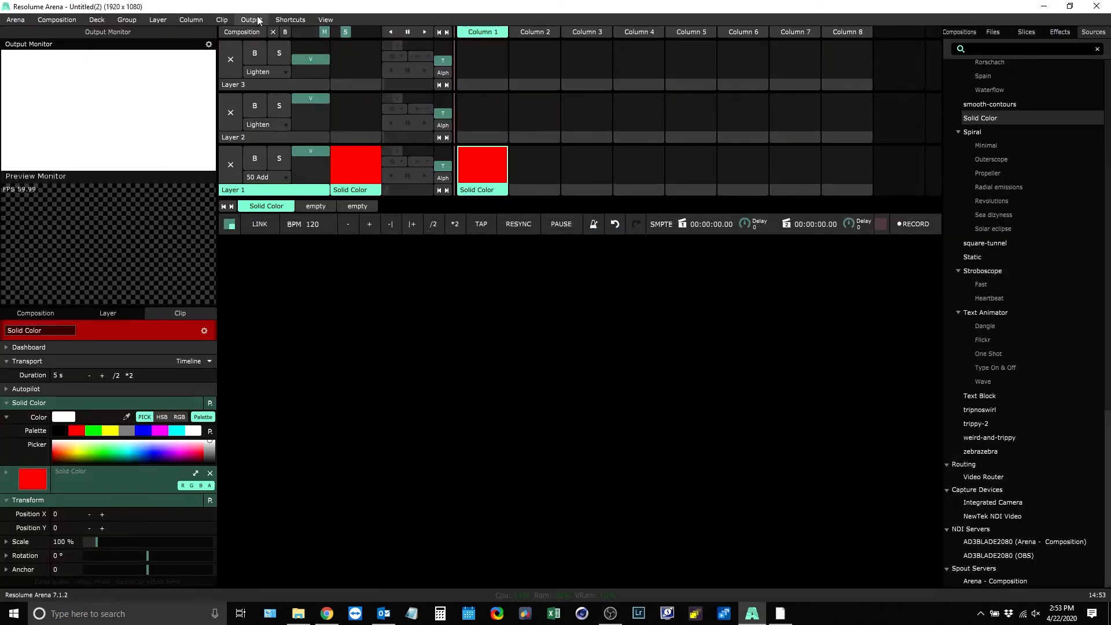
left_click(289, 21)
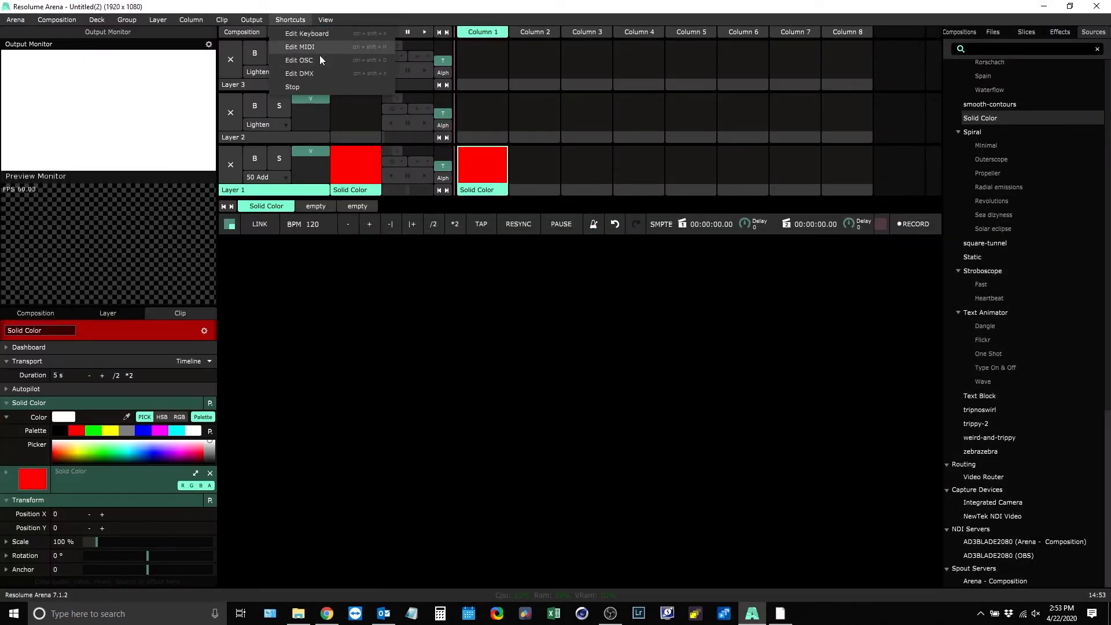
left_click(308, 74)
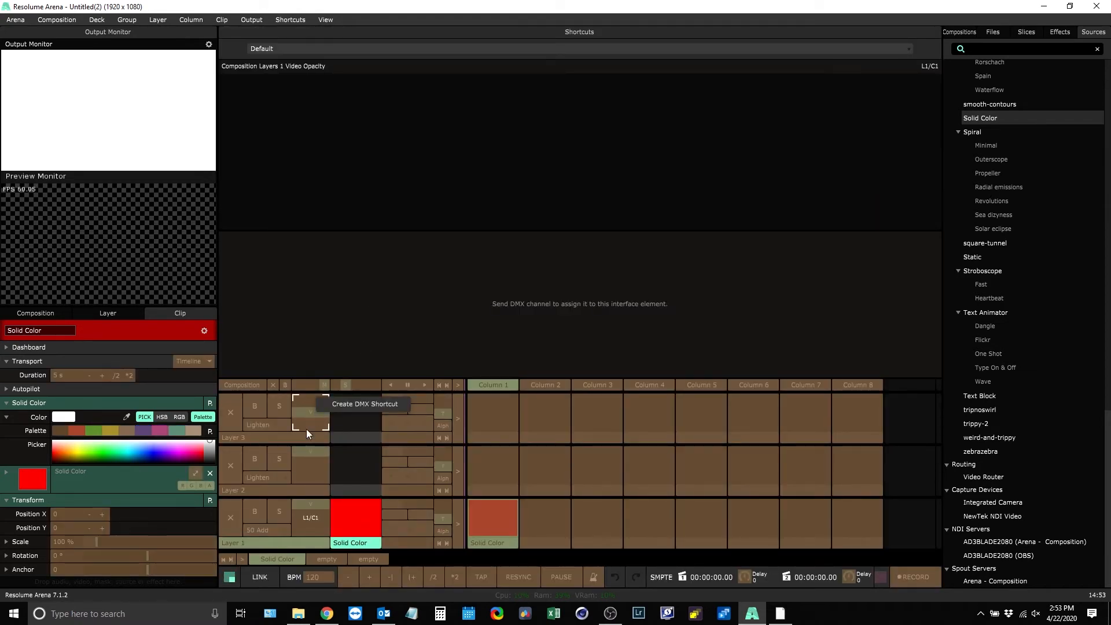
left_click(319, 518)
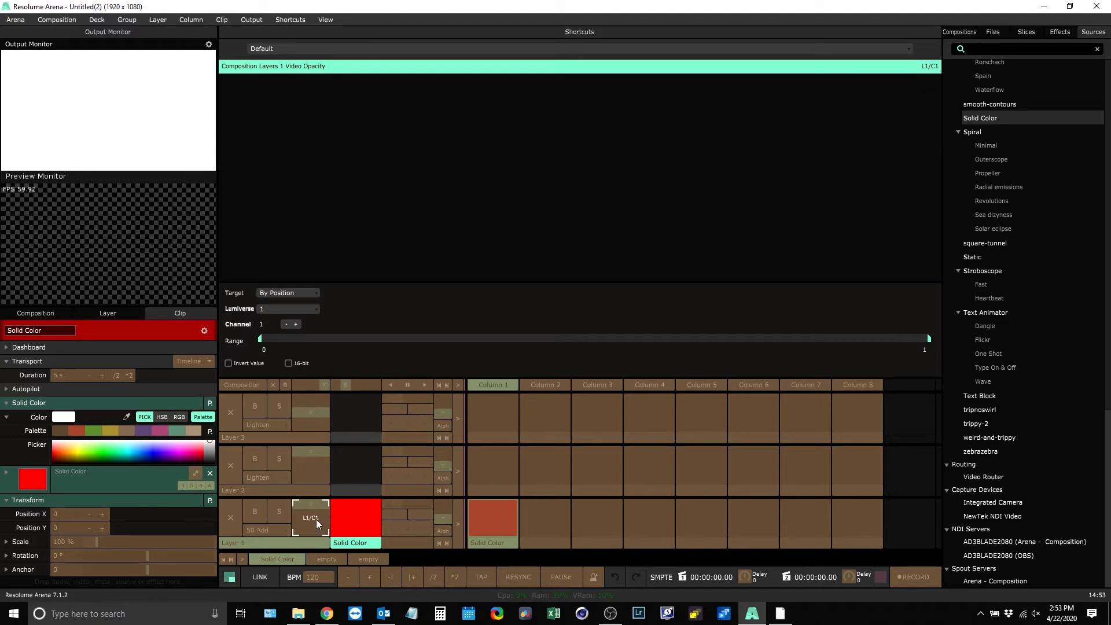
key("Delete")
Step: Create a DMX shortcut for Layer 3's opacity on Lumiverse 1, channel 1, and leave shortcut editing
left_click(317, 411)
type("1")
key("Return")
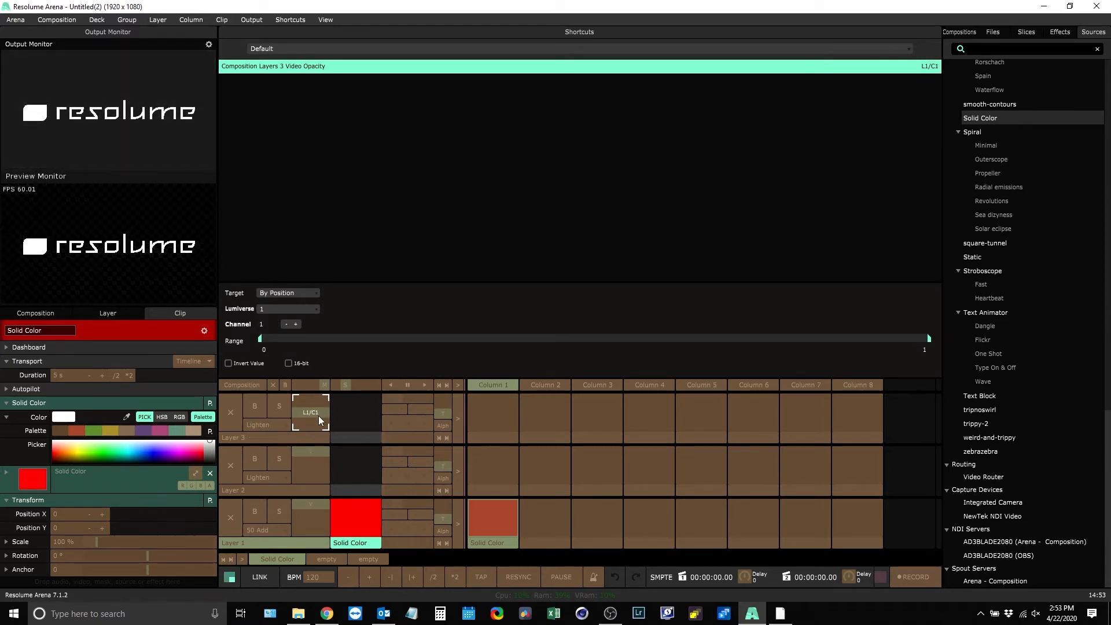
key("Escape")
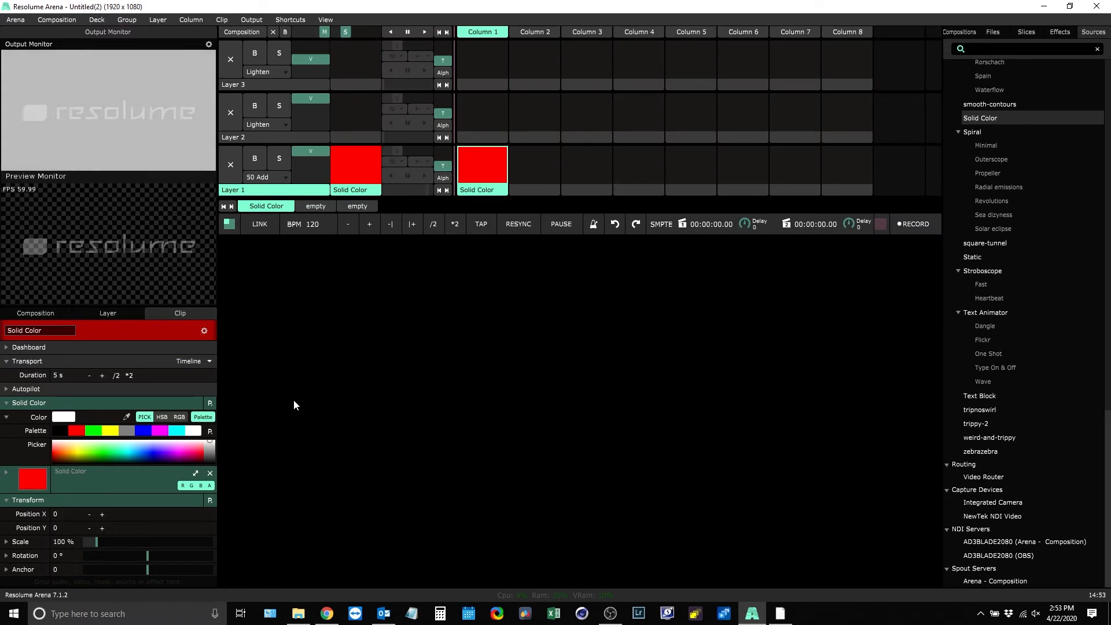
Step: Check Translator's DMX Subnet Out setting and set Resolume Arena's Lumiverse 1 input subnet to 15
left_click(16, 19)
left_click(34, 33)
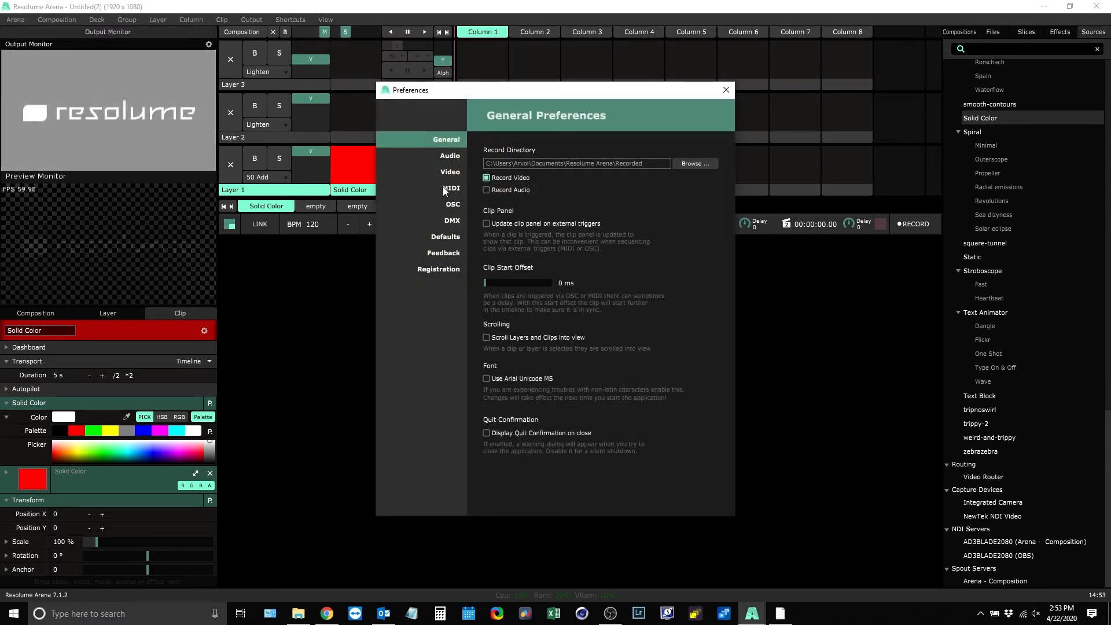
left_click(452, 221)
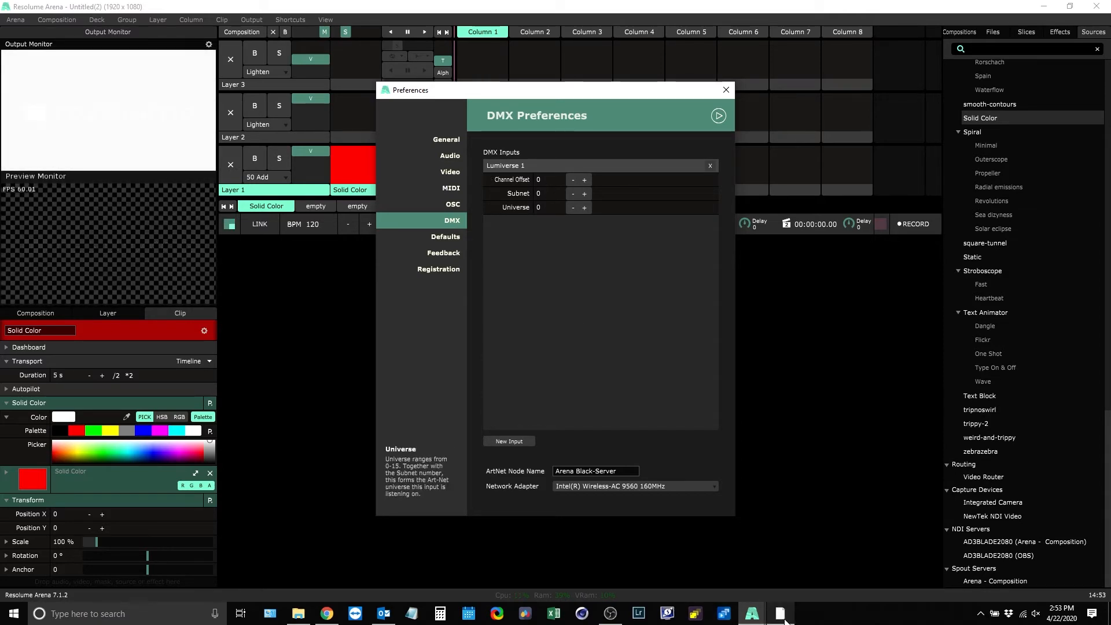
left_click(677, 611)
left_click(393, 580)
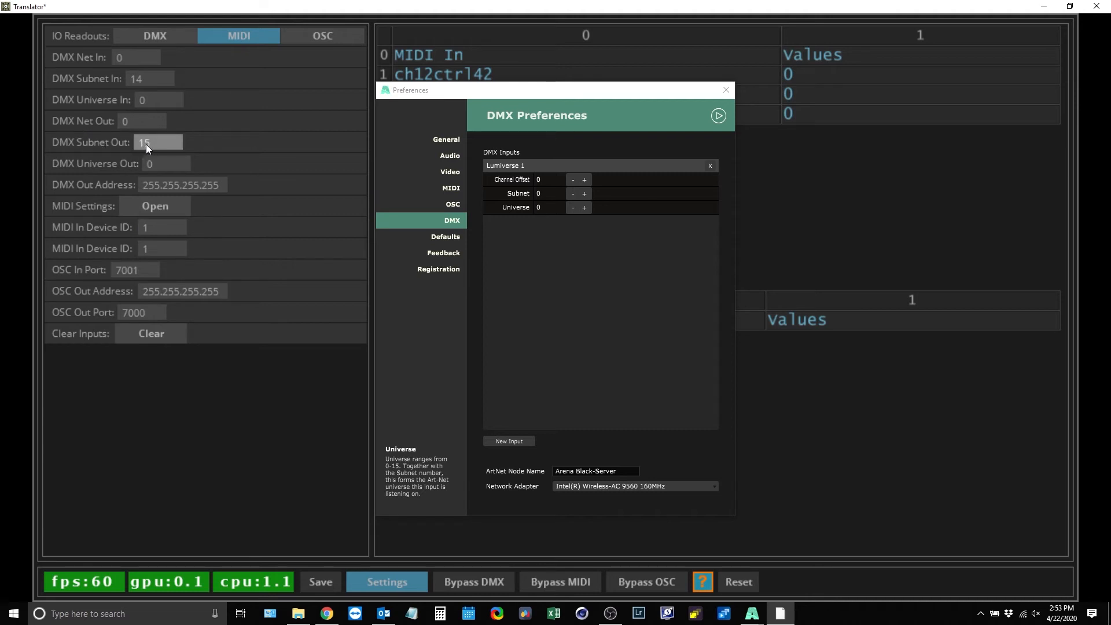
left_click(542, 194)
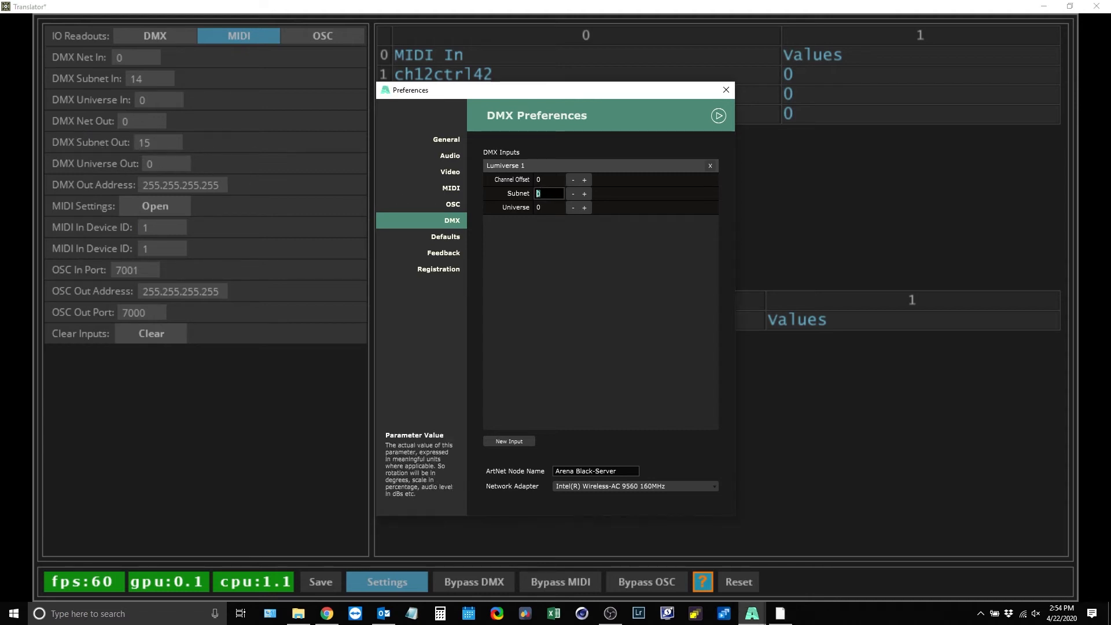
type("15")
left_click(722, 96)
left_click(386, 582)
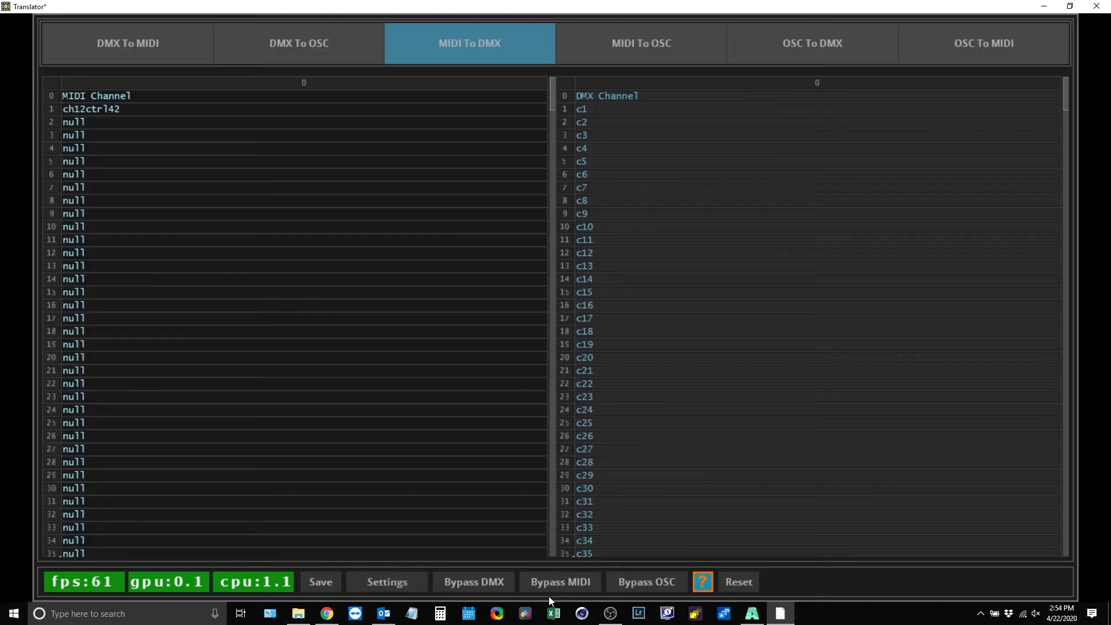
Step: Check Layer 3's opacity response in Resolume Arena and monitor the incoming DMX traffic on subnet 15, universe 0
mouse_move(751, 617)
left_click(717, 600)
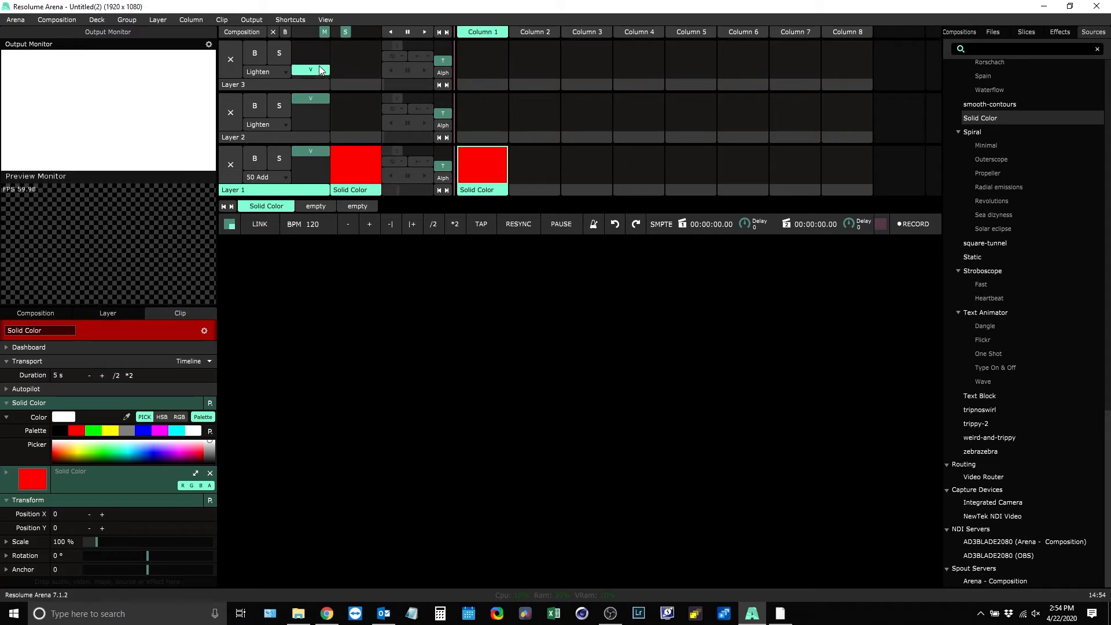
left_click(16, 20)
left_click(23, 34)
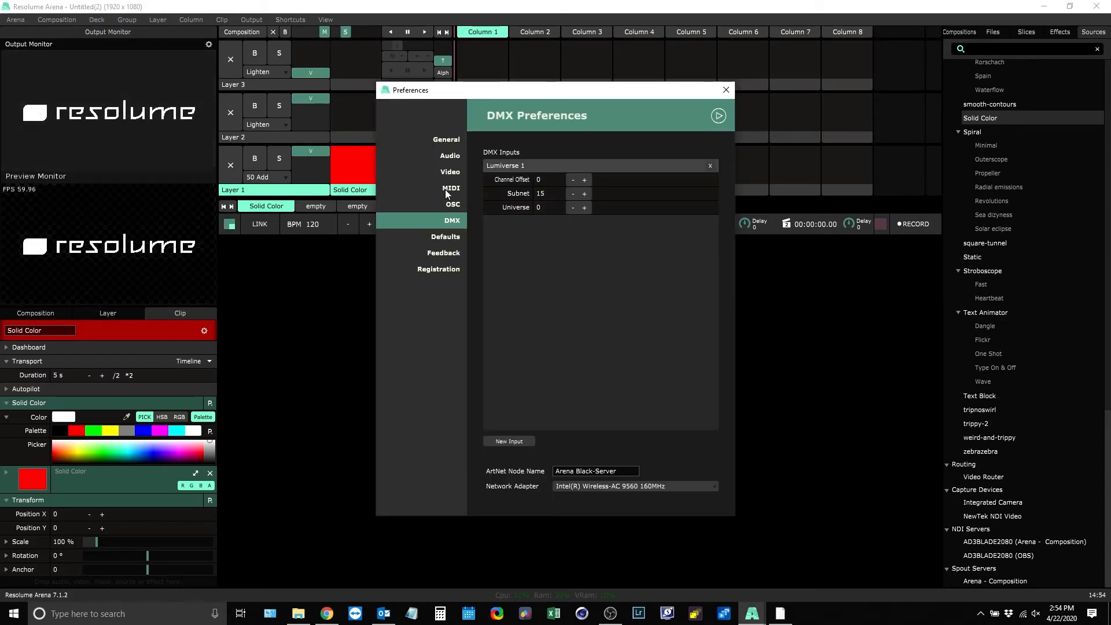
left_click(718, 115)
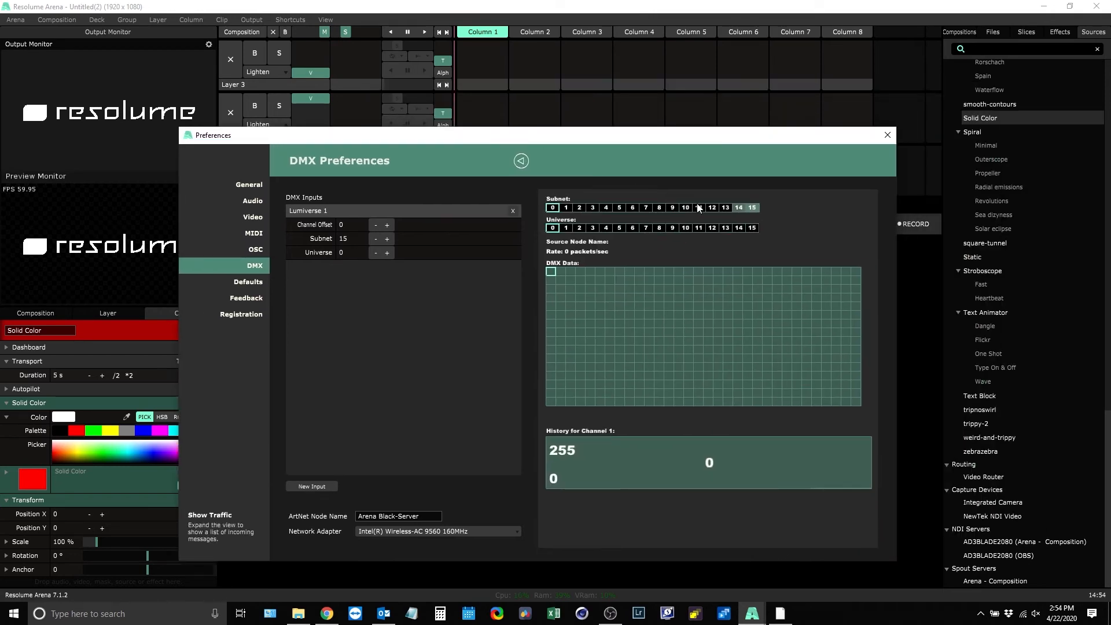
left_click(752, 207)
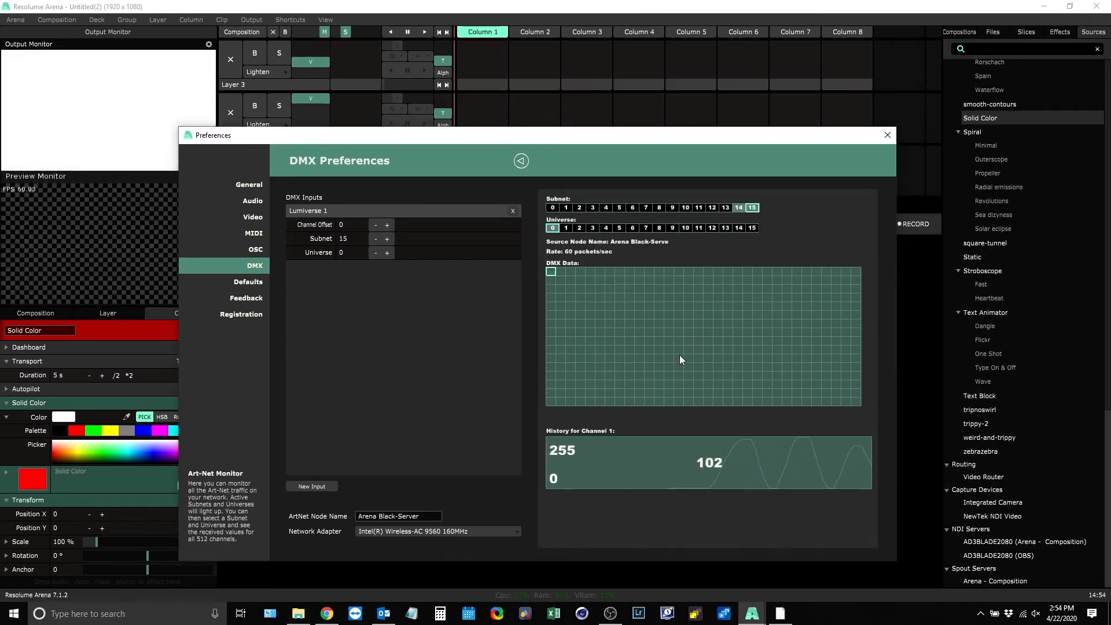
Step: Review which MIDI device inputs and outputs are enabled in the MIDI preferences, then close the preferences
left_click(254, 234)
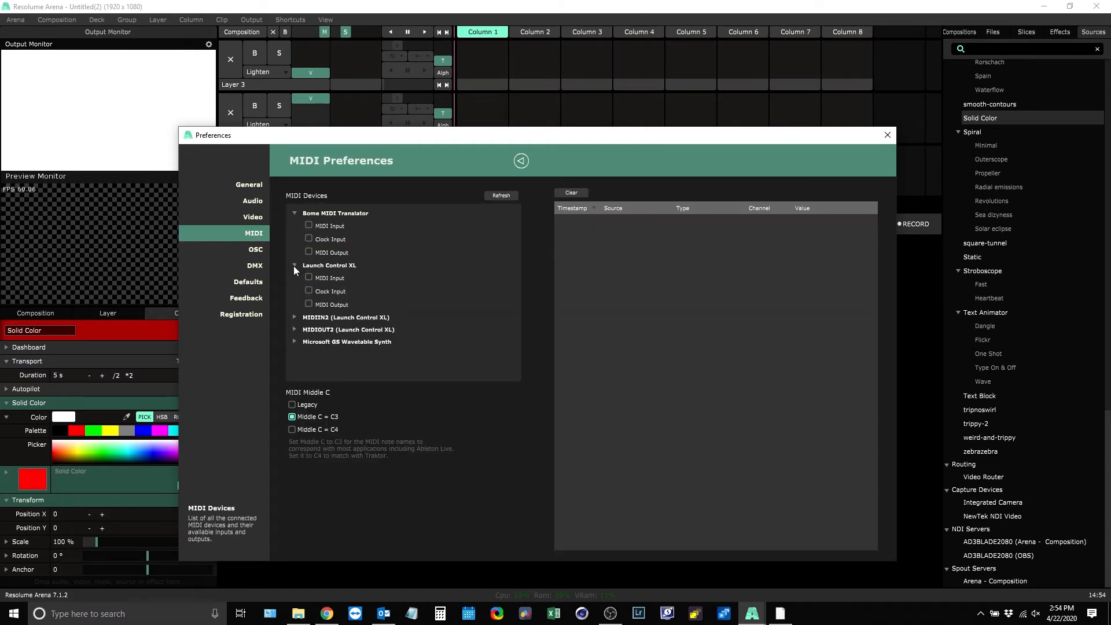
left_click(295, 302)
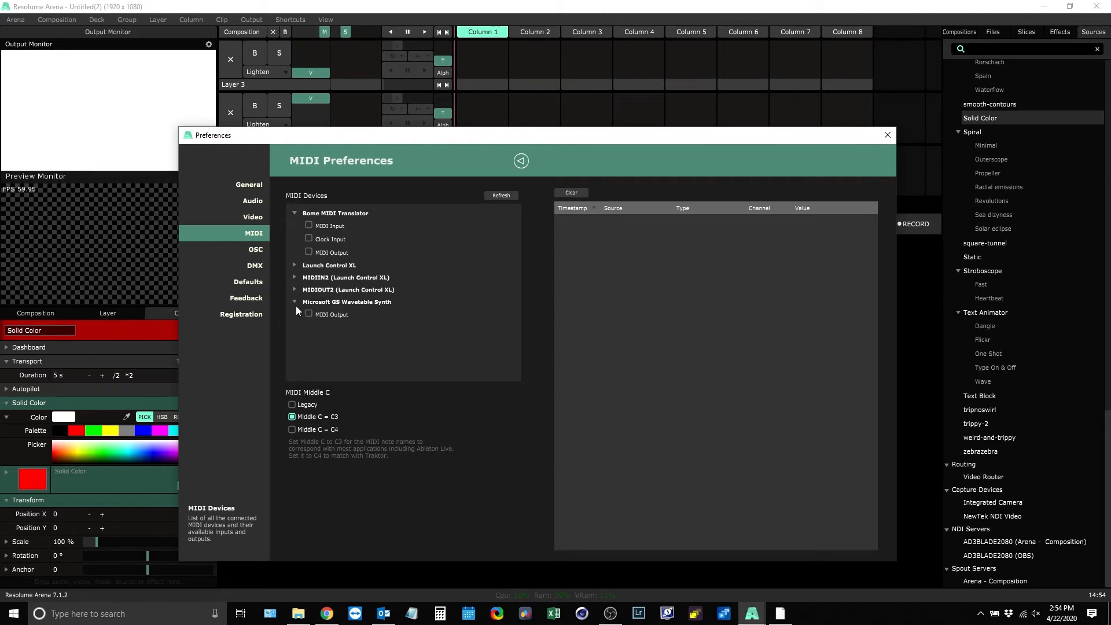
left_click(295, 302)
left_click(887, 134)
Step: Switch to Translator and examine the MIDI In values and the DMX Out values in the IO readouts
left_click(780, 613)
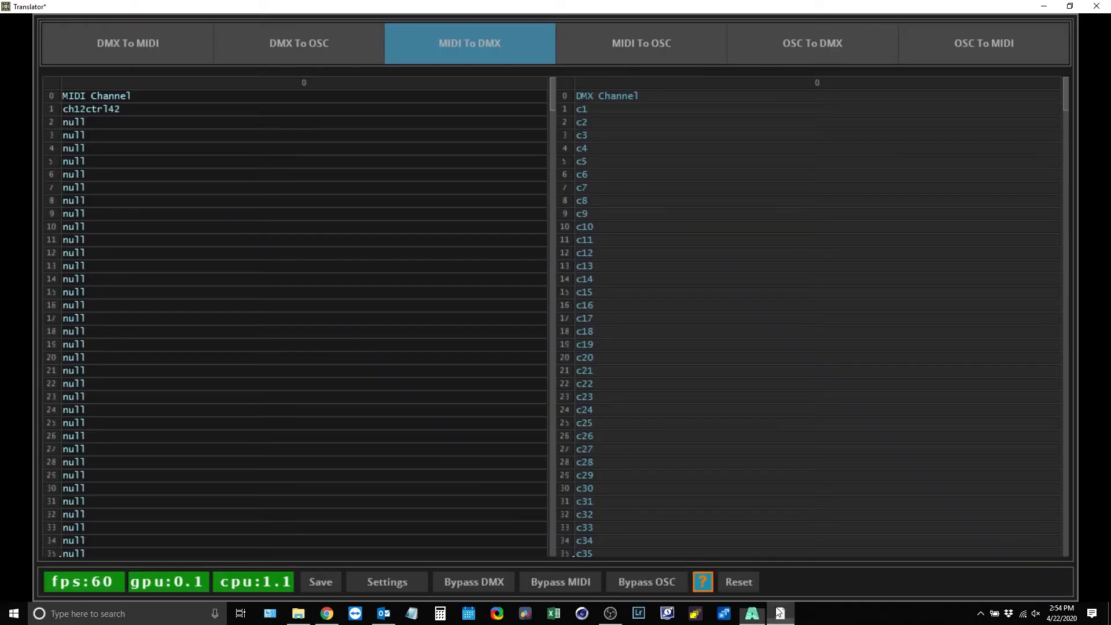
left_click(405, 582)
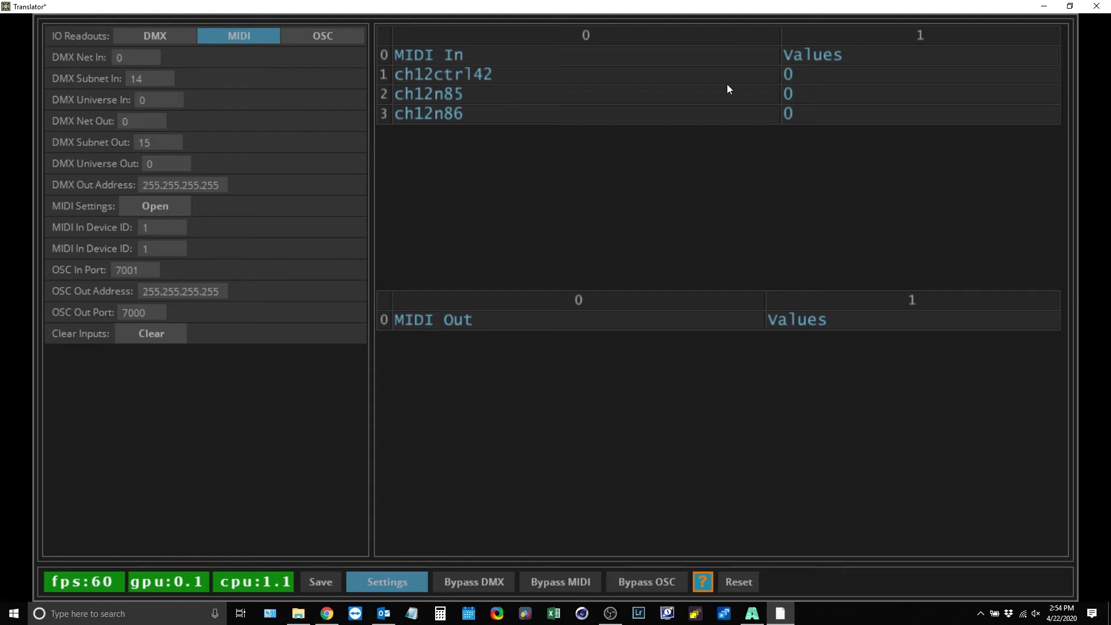
left_click(168, 35)
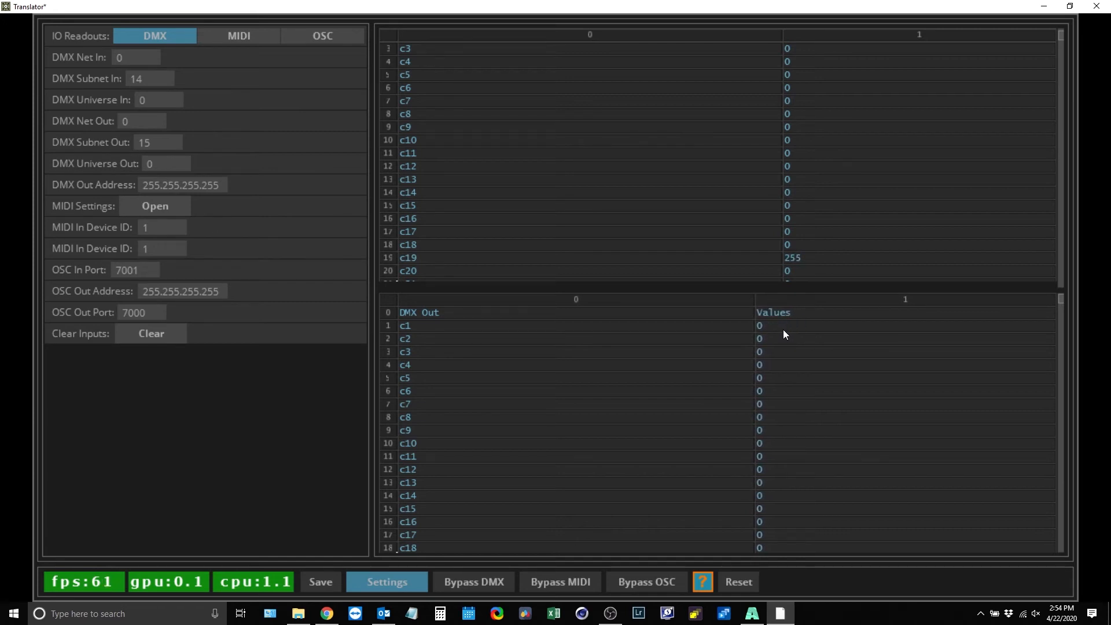
Step: Reset the conversion mappings and open the MIDI To OSC table
left_click(391, 583)
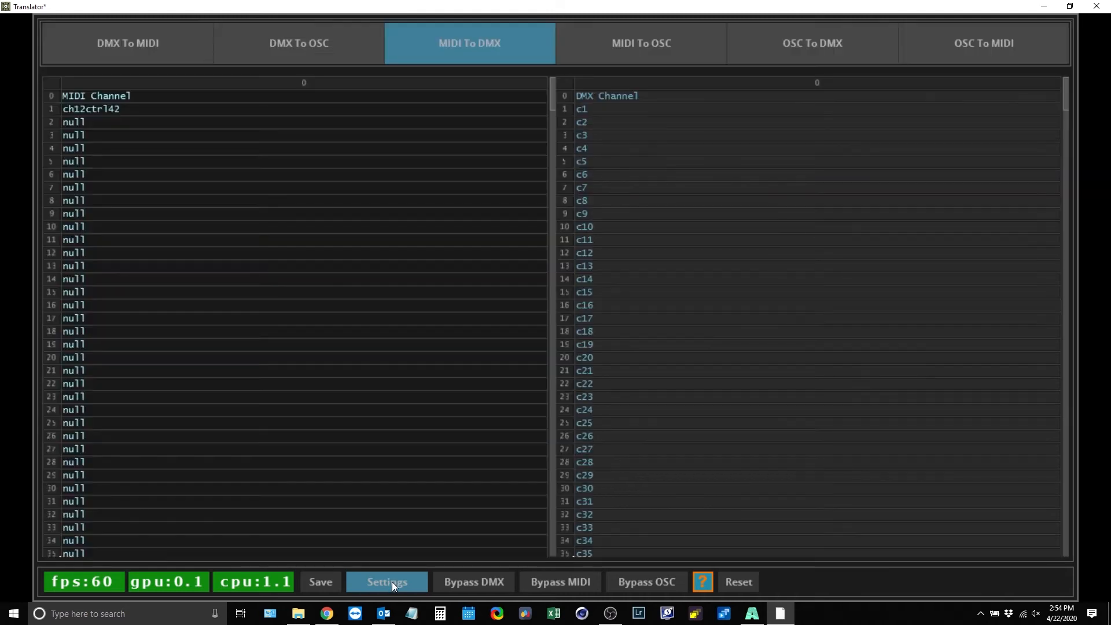
left_click(748, 585)
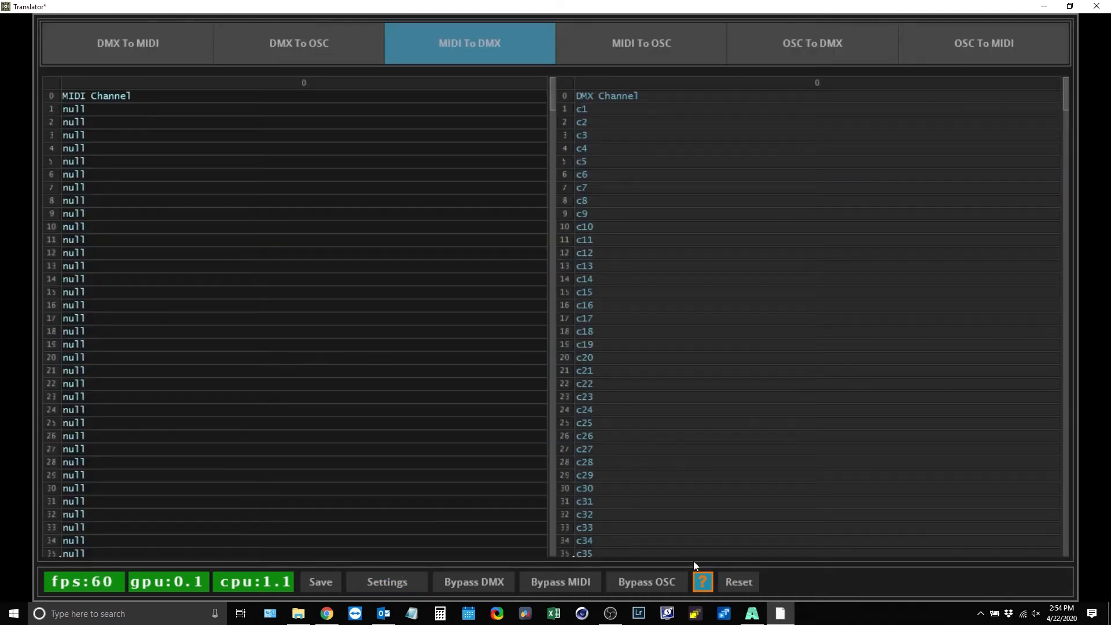
left_click(602, 50)
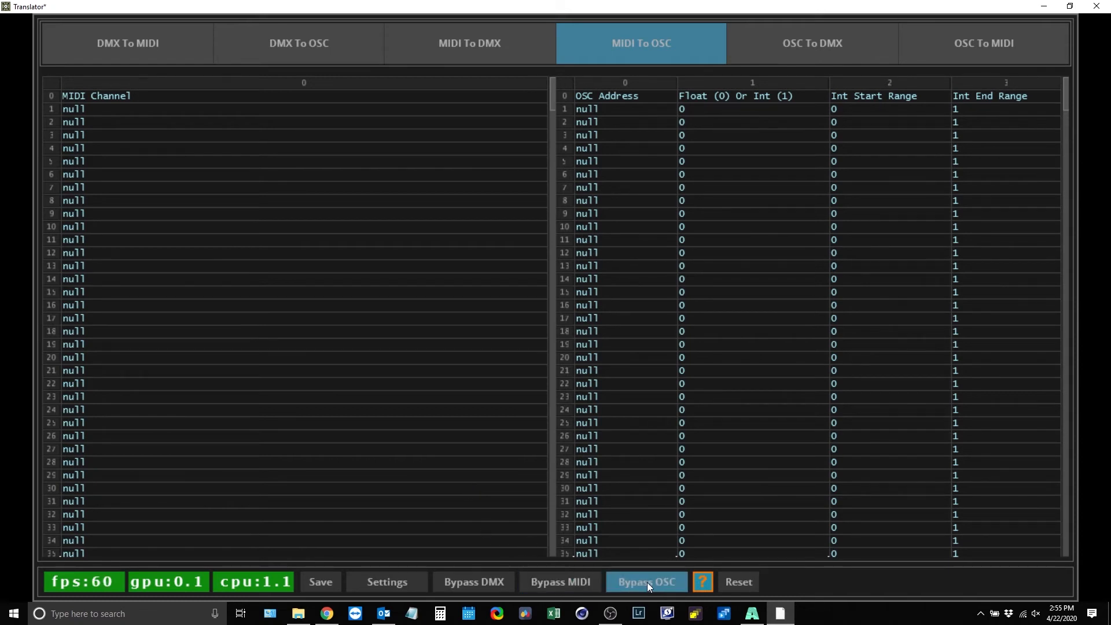
Step: Copy the MIDI In name ch12ctrl49 from the MIDI readout and paste it as the MIDI channel in row 20
left_click(383, 582)
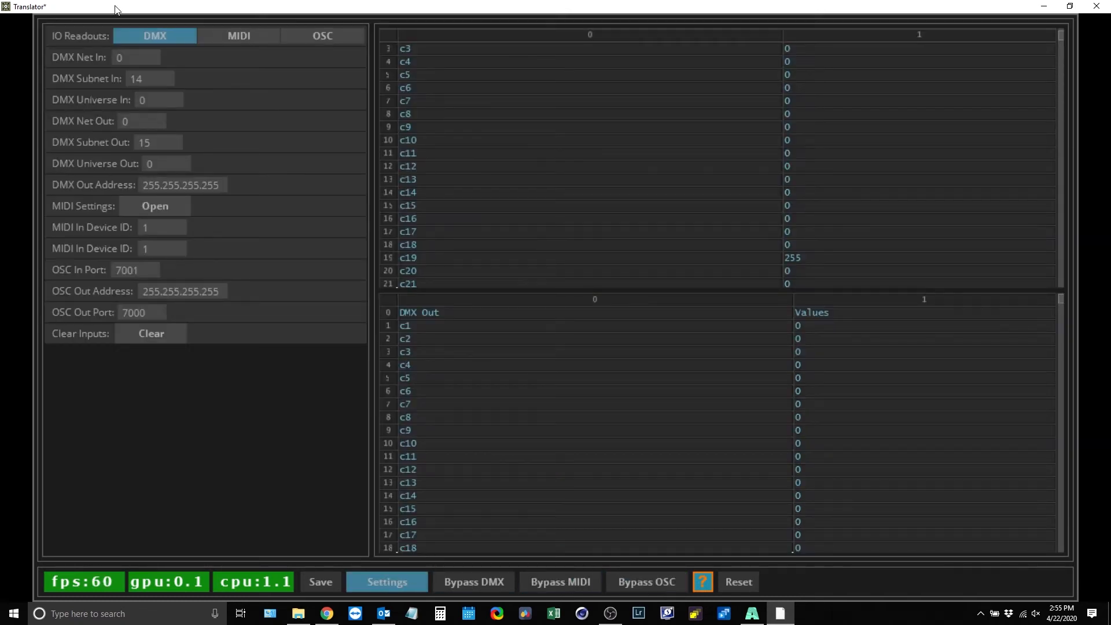
left_click(234, 38)
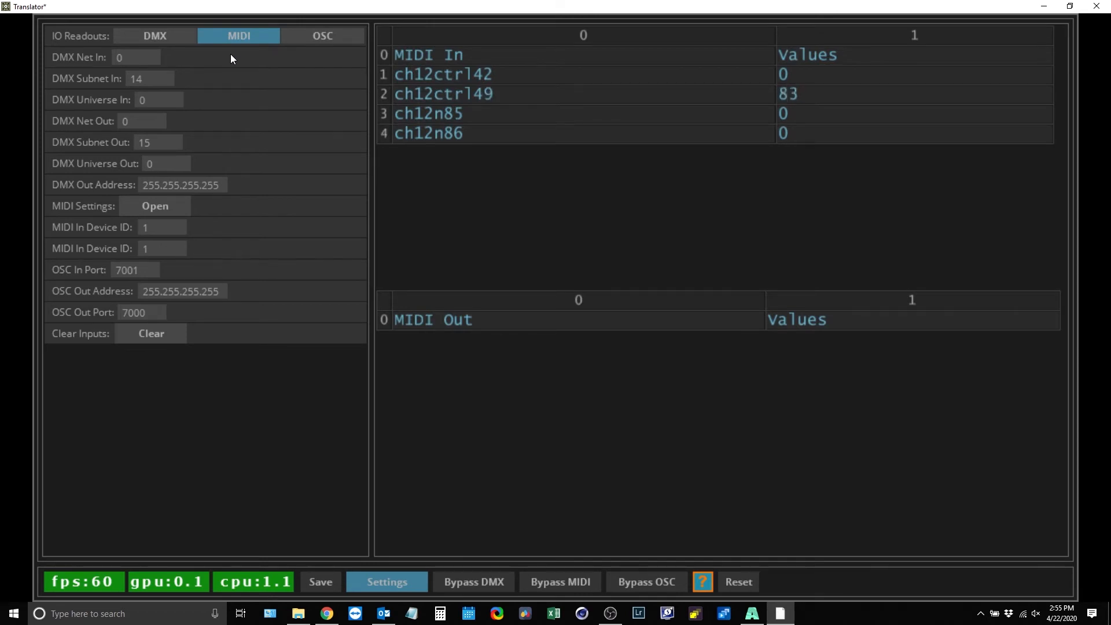
double_click(482, 92)
key("ctrl+c")
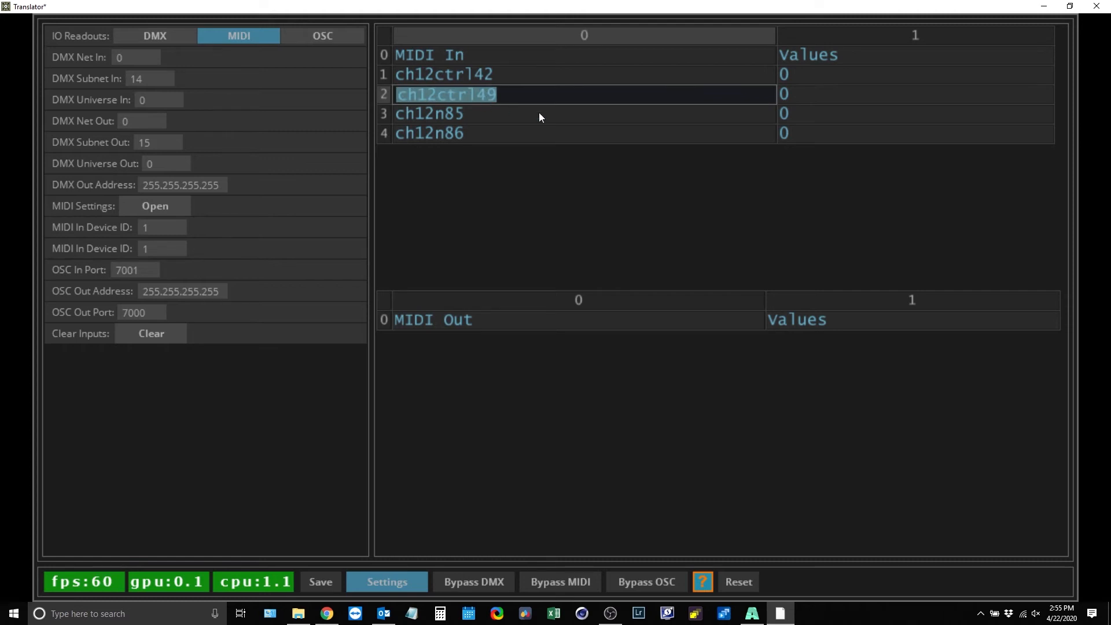
left_click(396, 582)
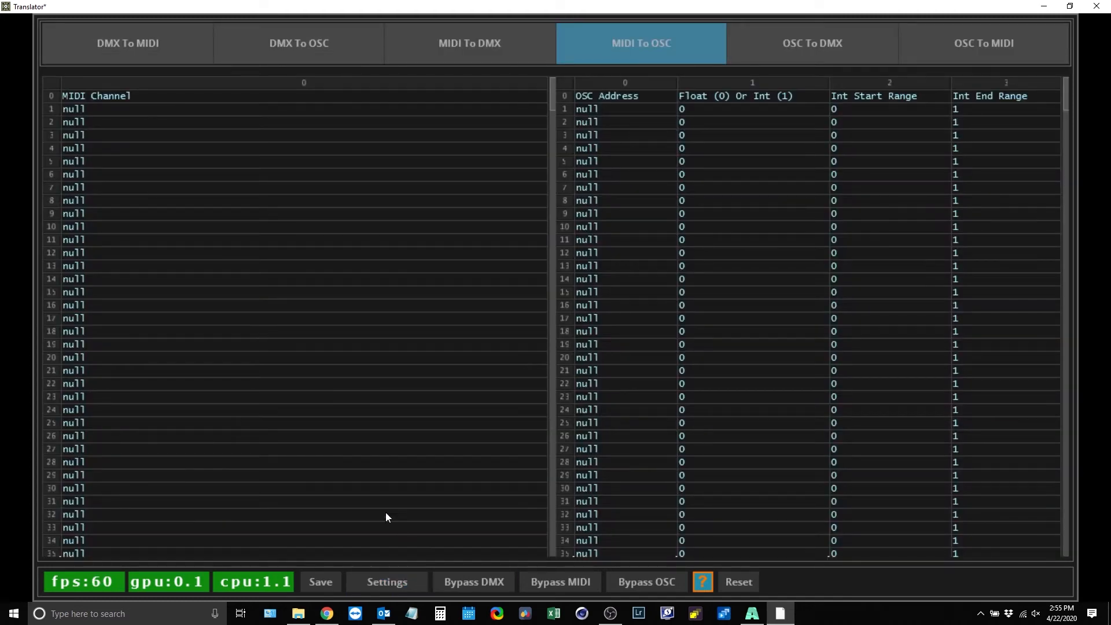
double_click(85, 359)
key("ctrl+v")
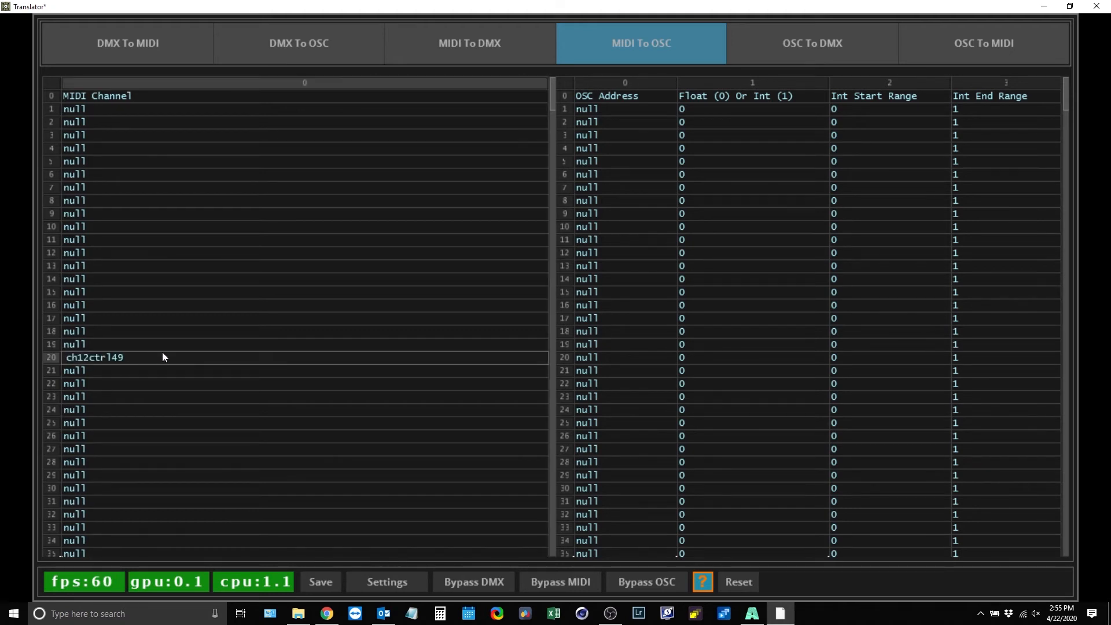
key("Return")
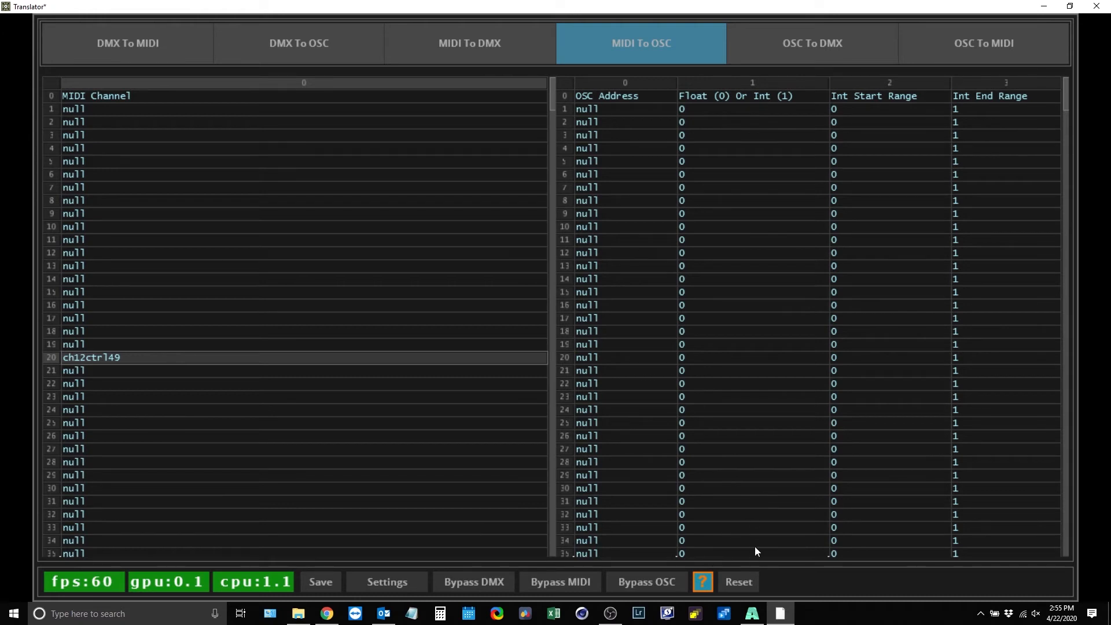
Step: In Resolume Arena's OSC shortcuts, select Layer 2's blend mode input address /composition/layers/2/video/mixer/blendmode, then leave shortcut editing
left_click(752, 613)
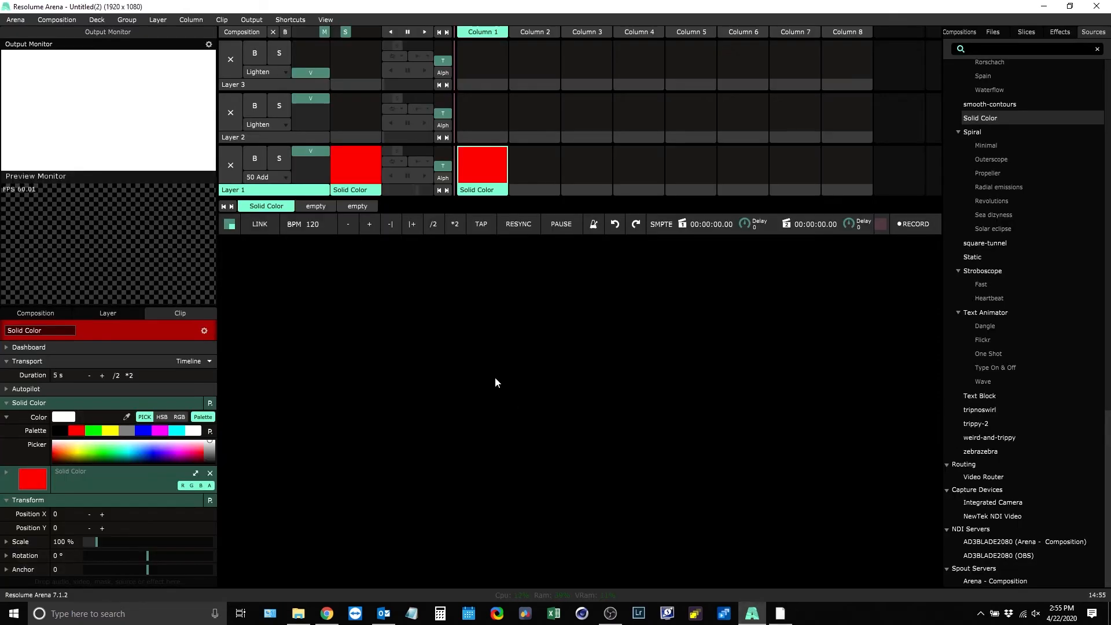
left_click(289, 19)
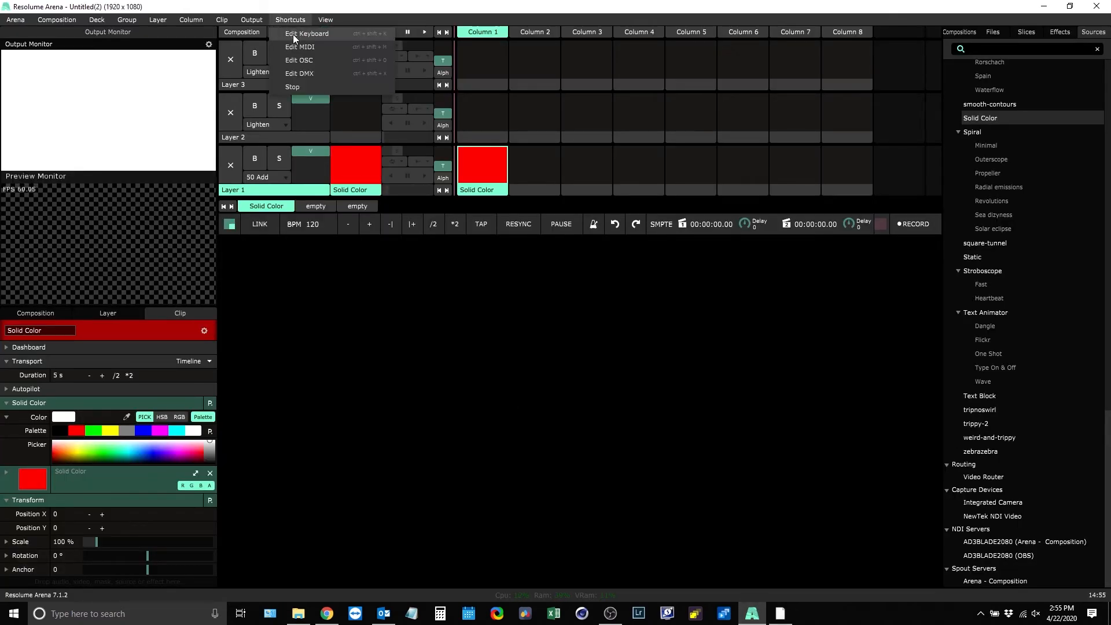
left_click(304, 61)
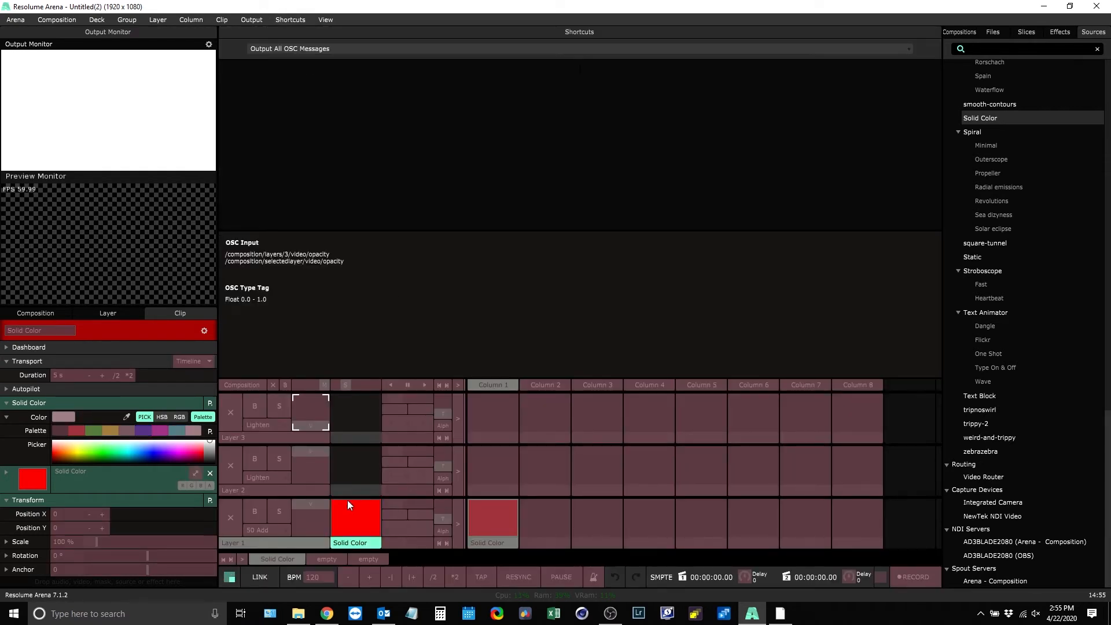
left_click(266, 474)
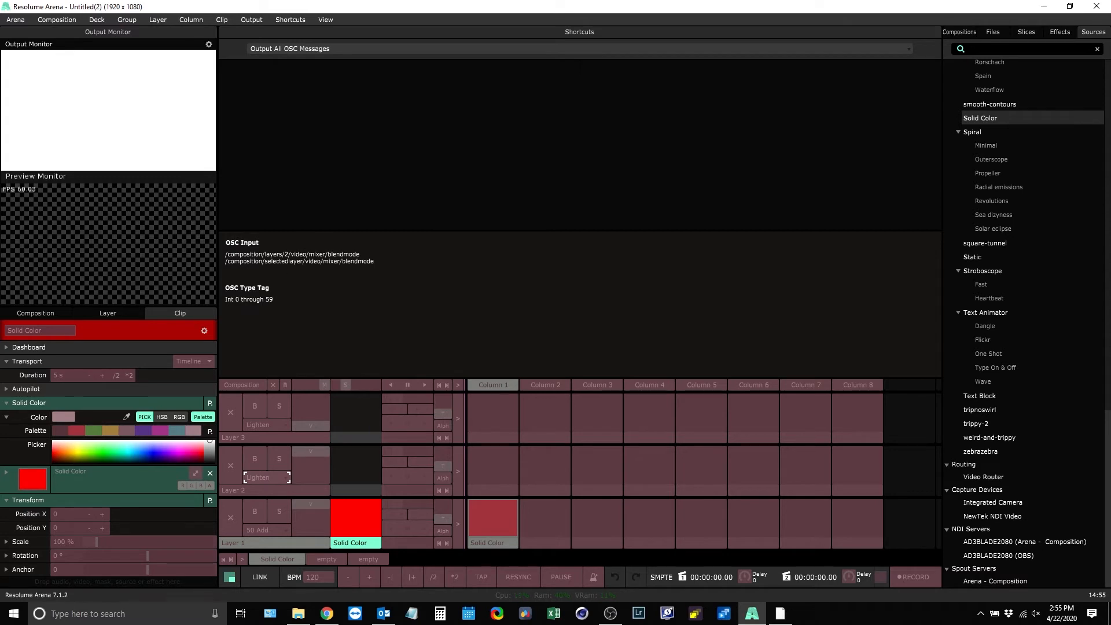
triple_click(308, 253)
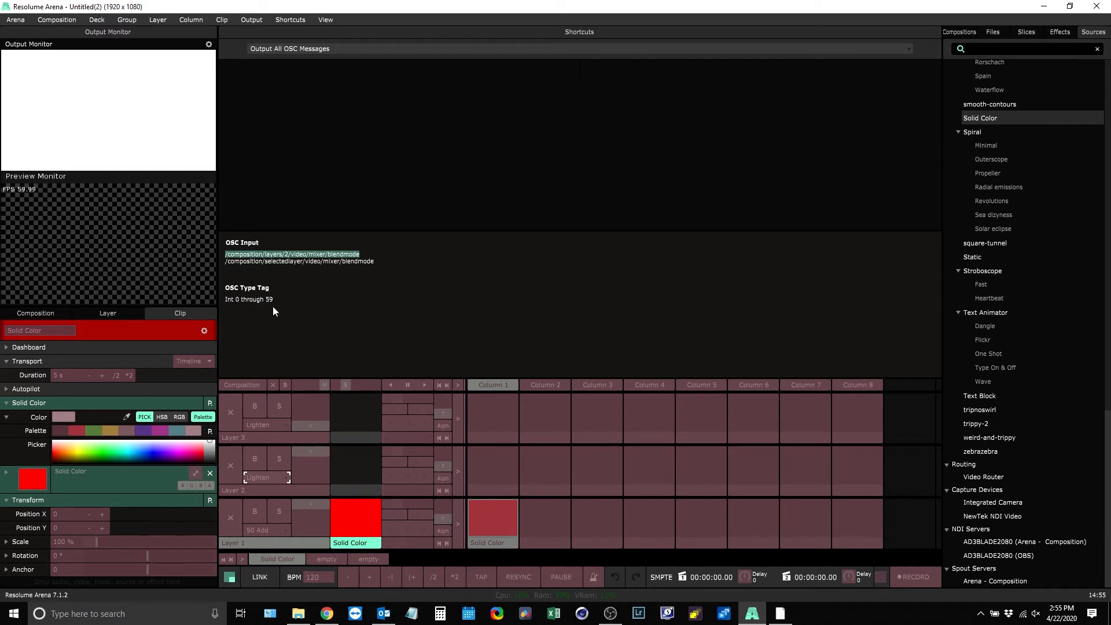
key("Escape")
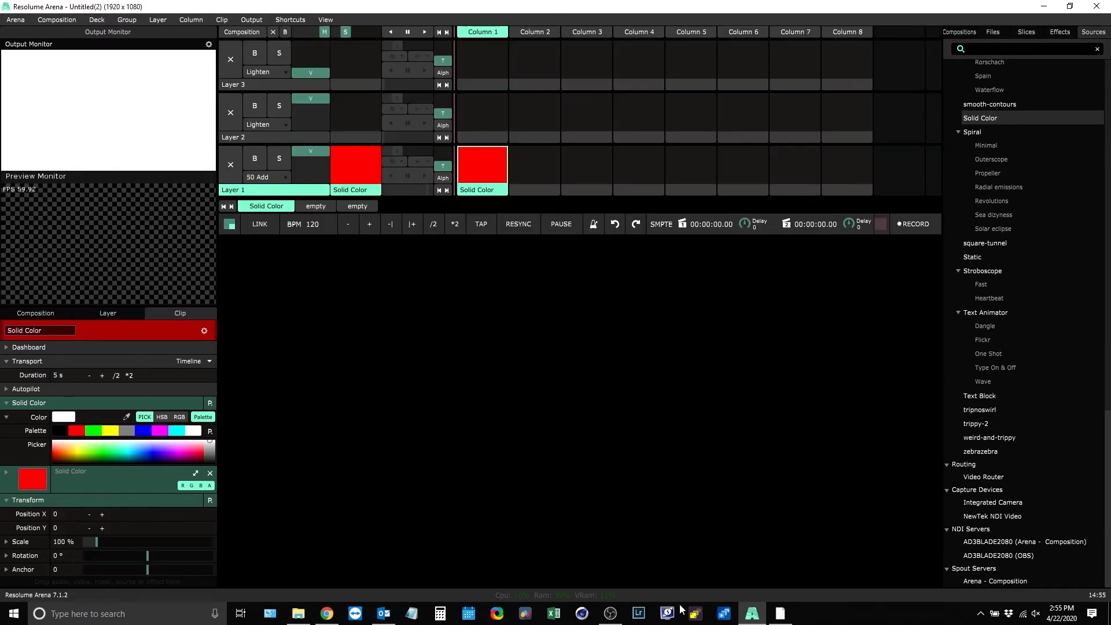
Step: Switch to Translator and paste the copied Layer 2 blend mode address as the OSC address in row 20
left_click(779, 614)
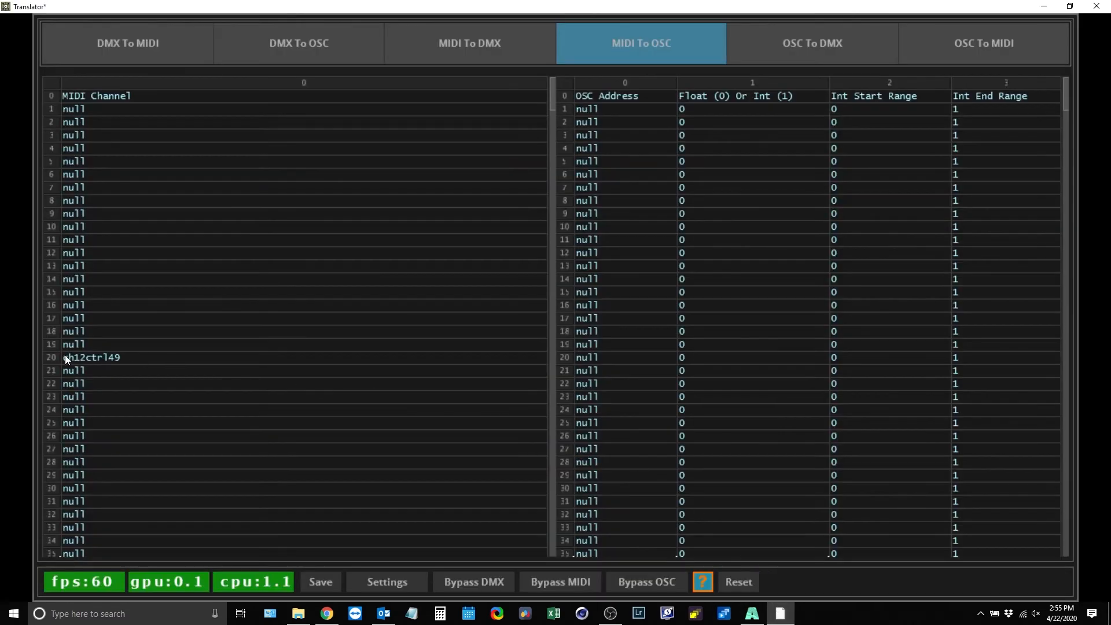
double_click(621, 358)
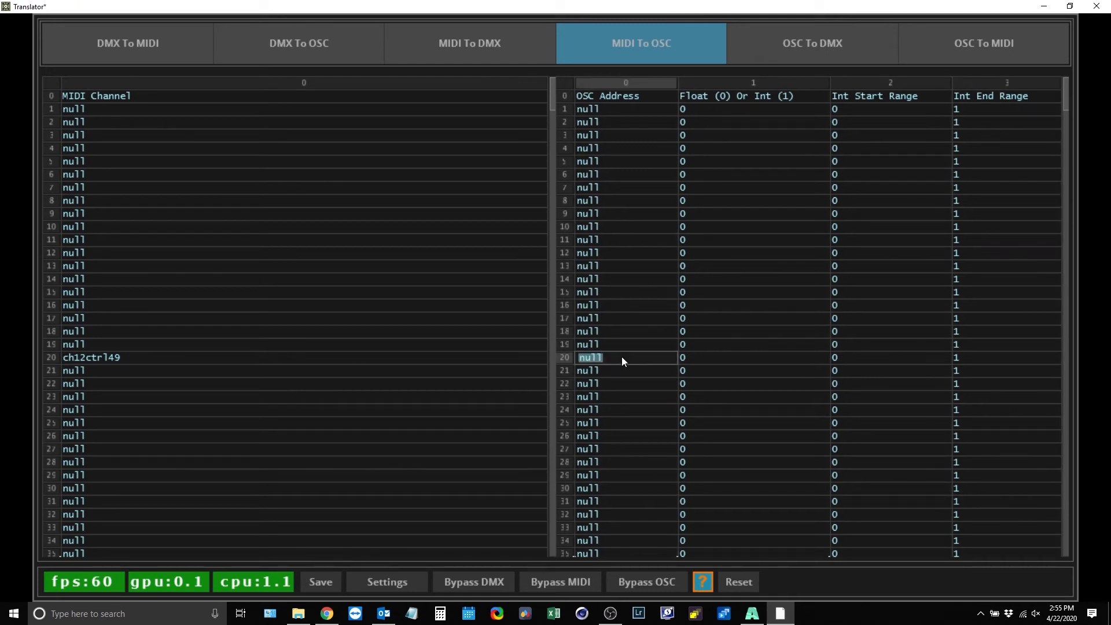
key("ctrl+v")
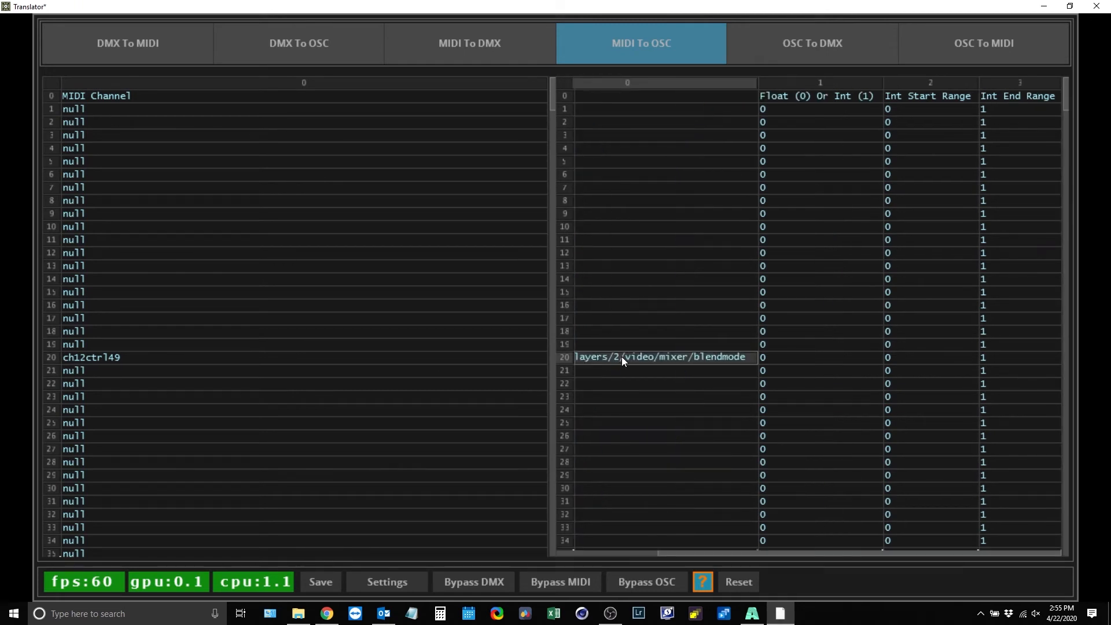
Step: Set row 20's OSC output to Int (1) with an Int Start Range of 1 and an Int End Range of 59
left_click(776, 359)
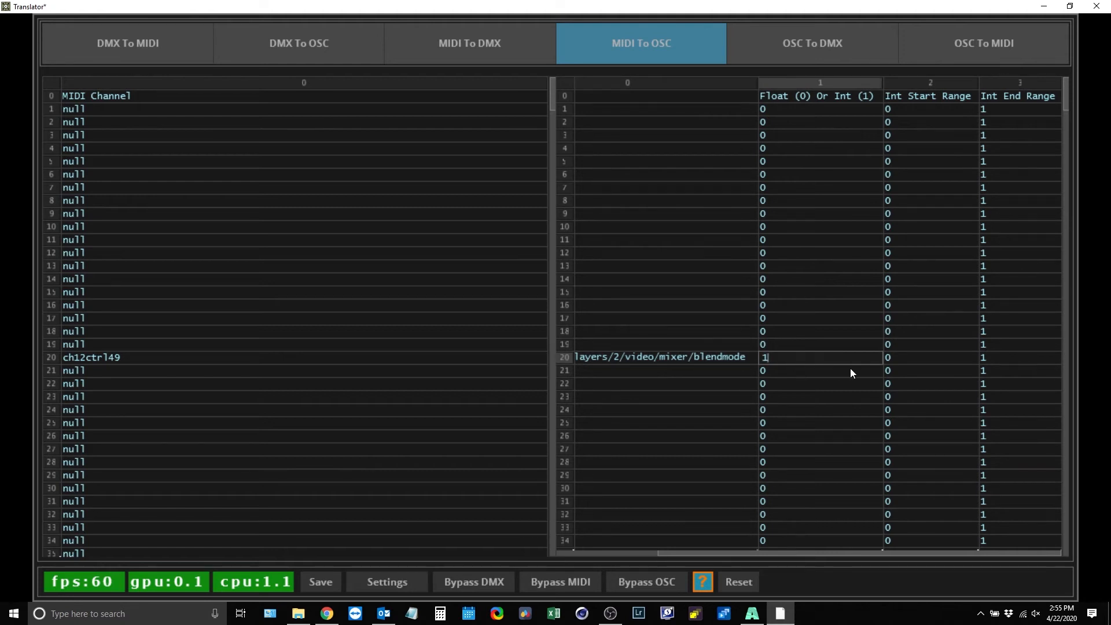
left_click(898, 359)
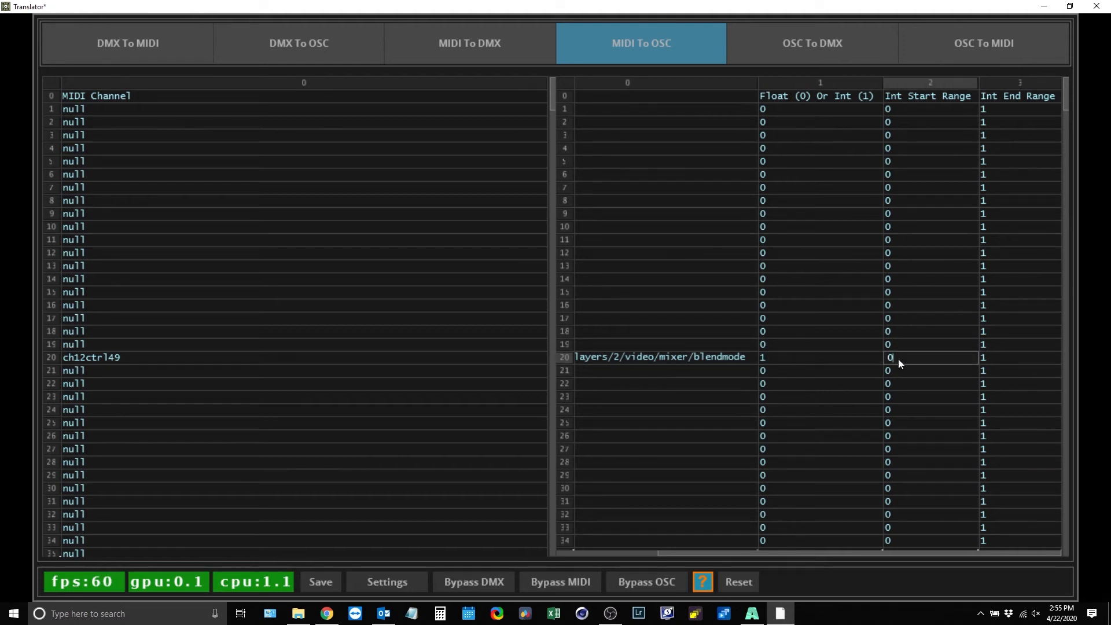
left_click(1001, 358)
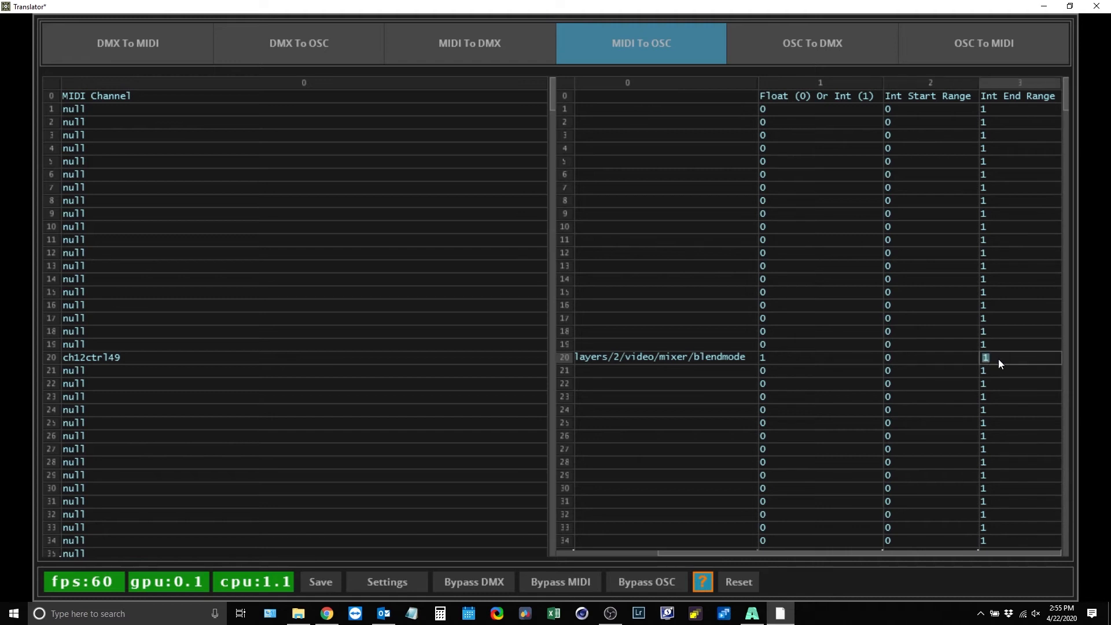
type("59")
left_click(904, 356)
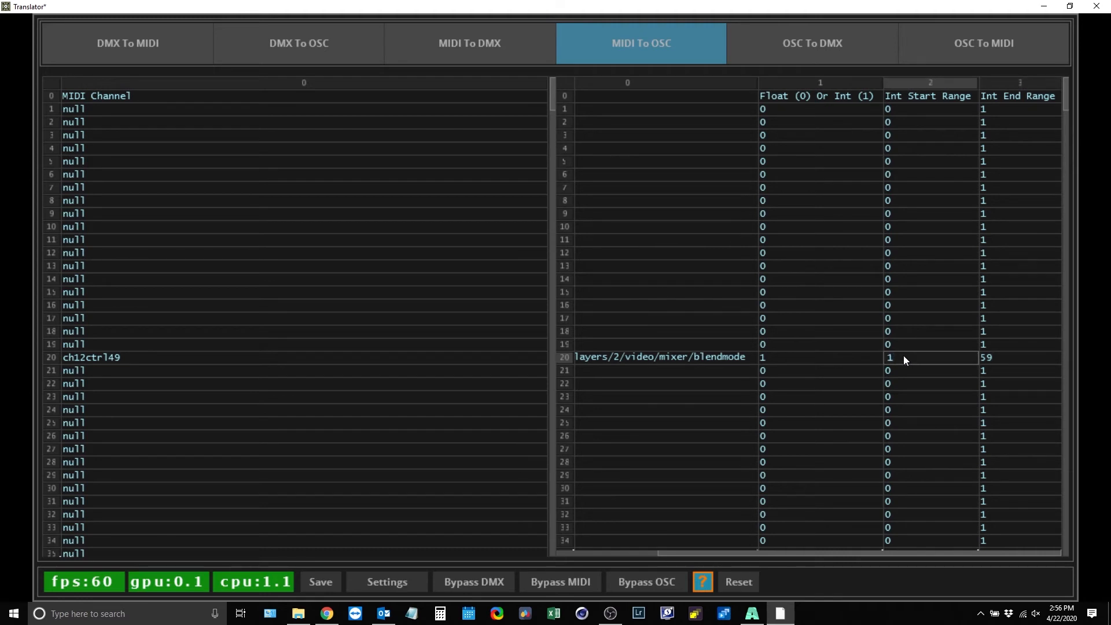
key("Return")
Step: Check the MIDI and OSC readouts for the mapping, then watch Layer 2's blend mode respond in Resolume Arena
left_click(368, 584)
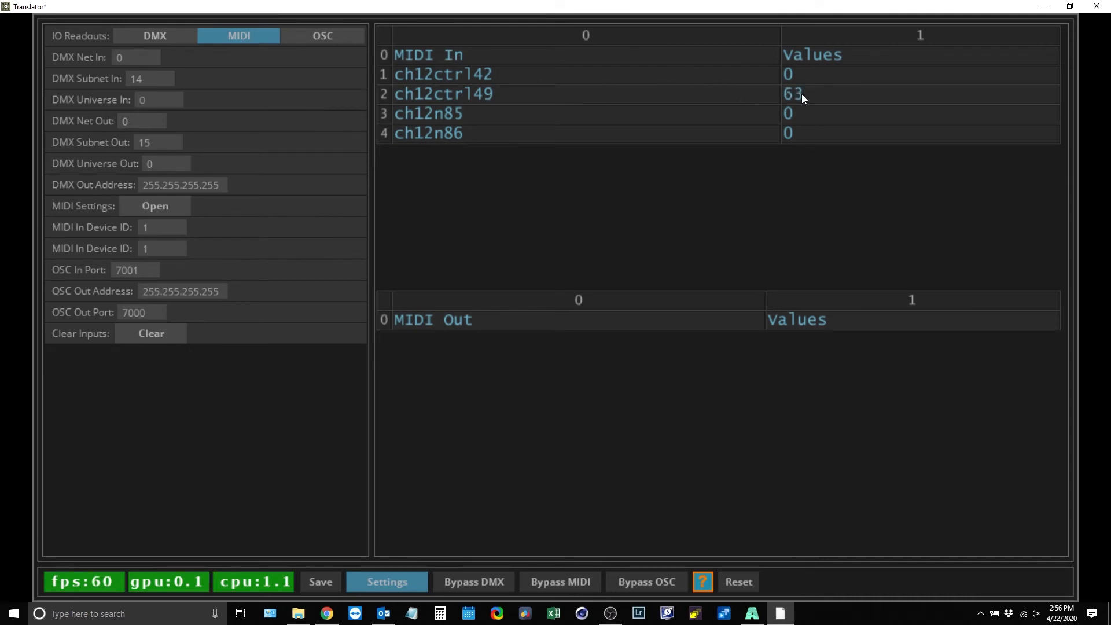
left_click(331, 40)
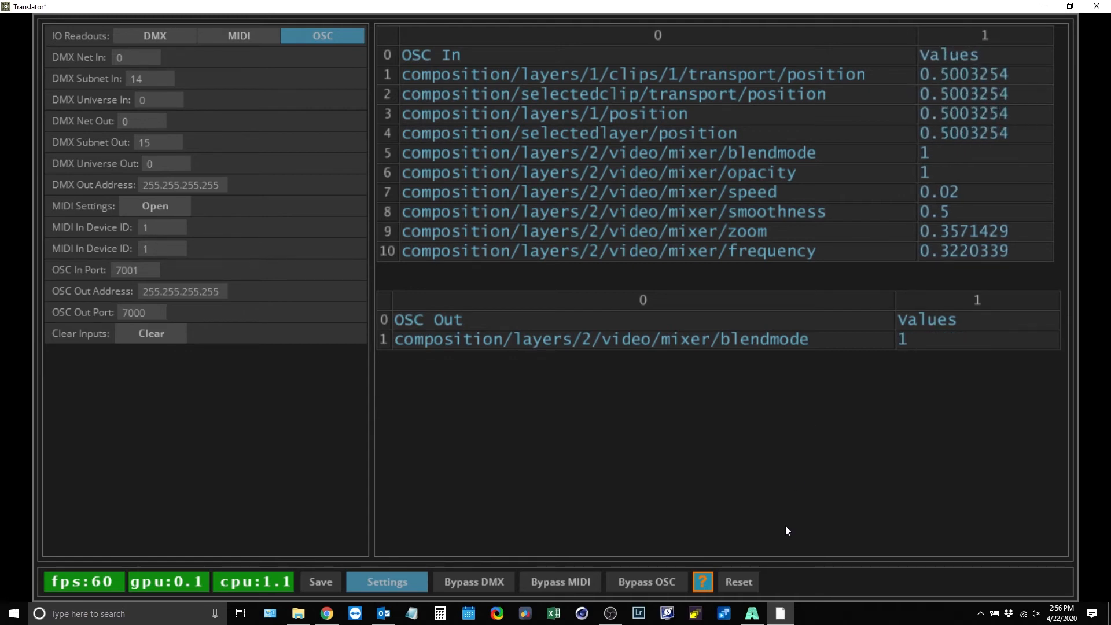
left_click(753, 613)
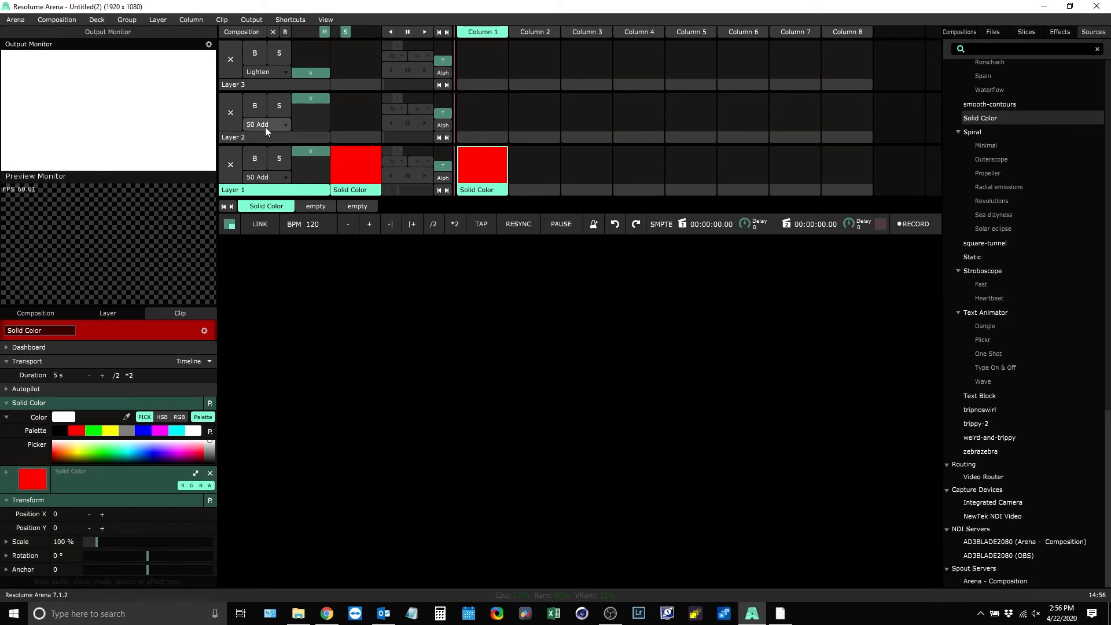
scroll(263, 129, "down", 20)
scroll(275, 130, "up", 15)
scroll(279, 134, "up", 5)
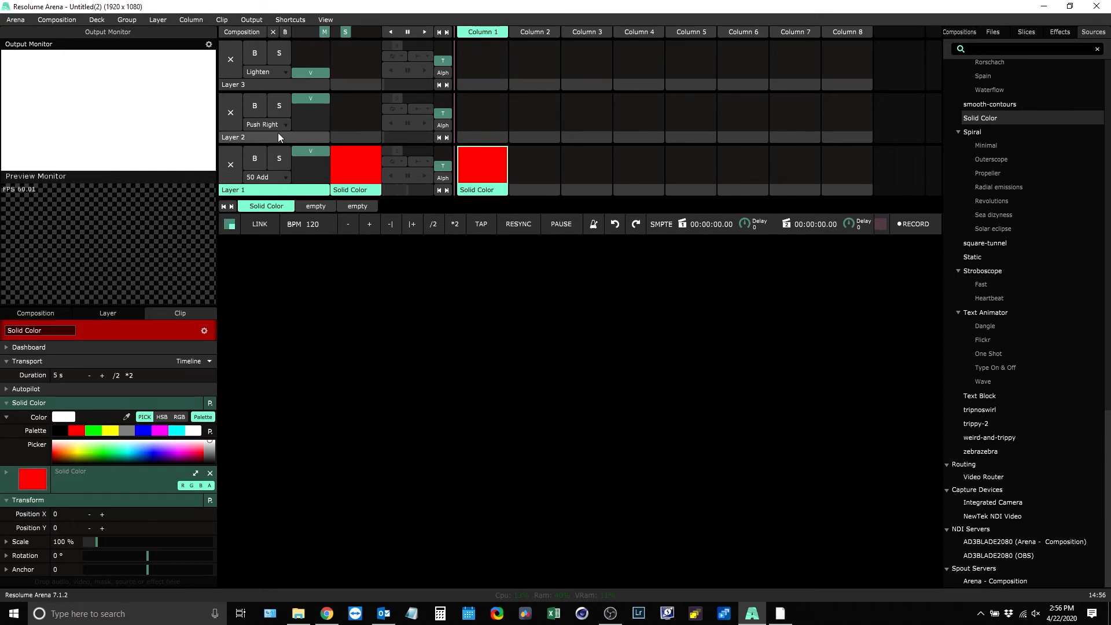
Step: Open Resolume Arena's OSC preferences and examine the incoming OSC traffic for Layer 2's blend mode
left_click(14, 20)
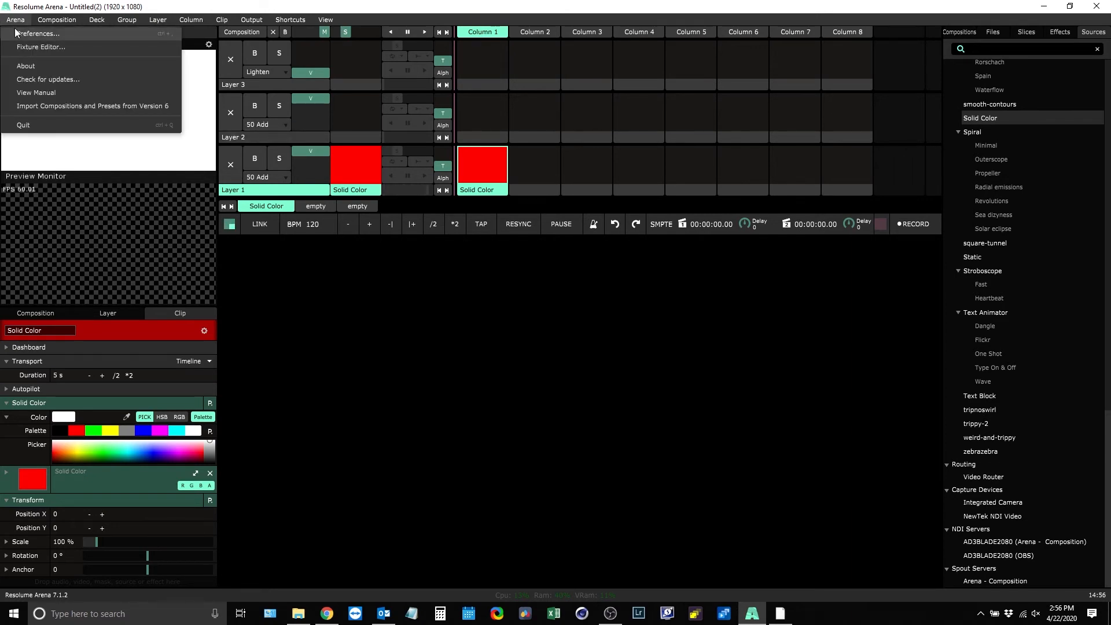
left_click(20, 32)
left_click(453, 204)
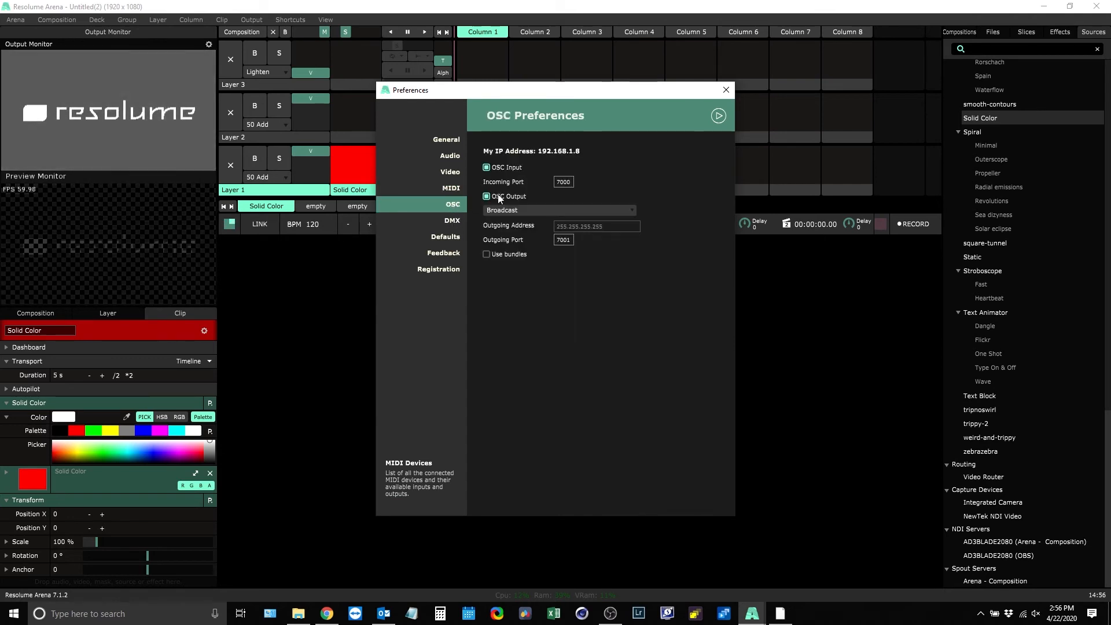
left_click(719, 116)
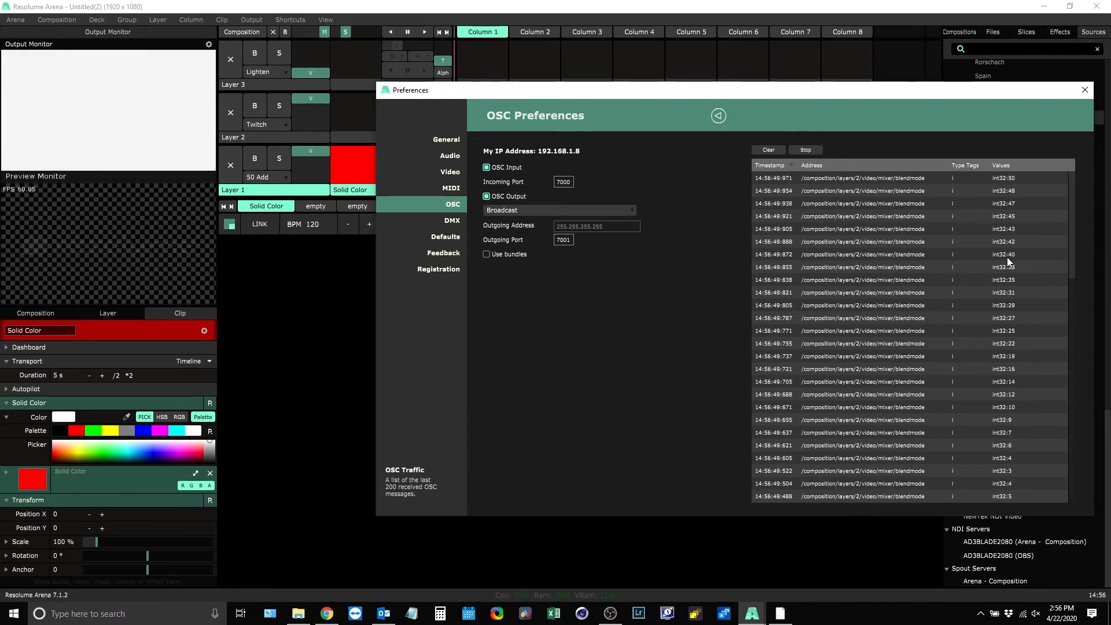
left_click(1081, 92)
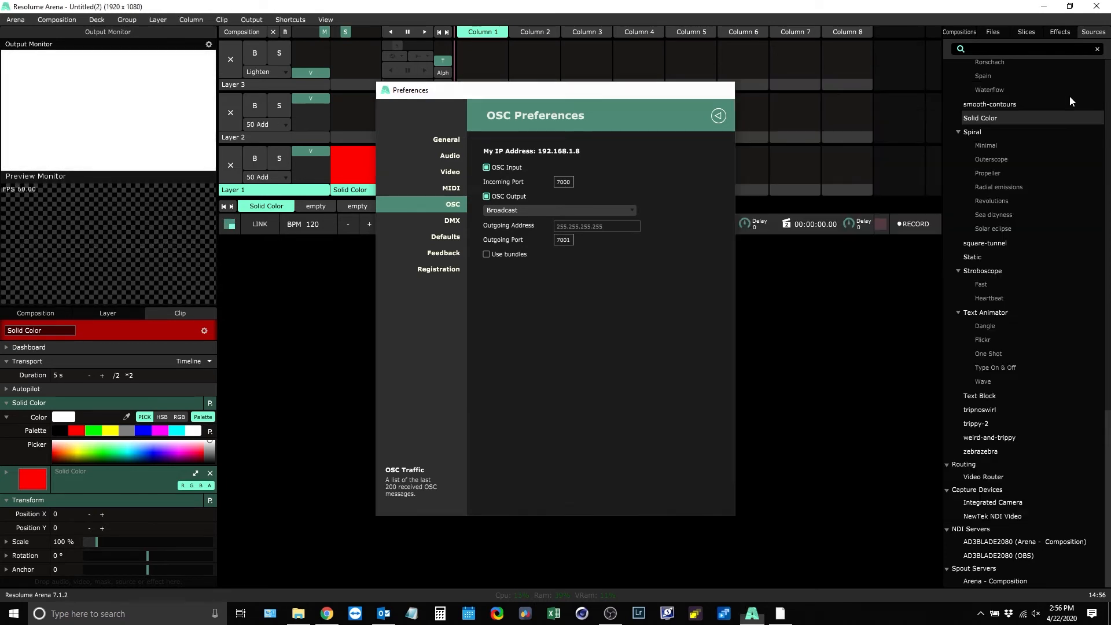
Step: Return to Translator, reset the conversion mappings and open the OSC To DMX table
left_click(780, 614)
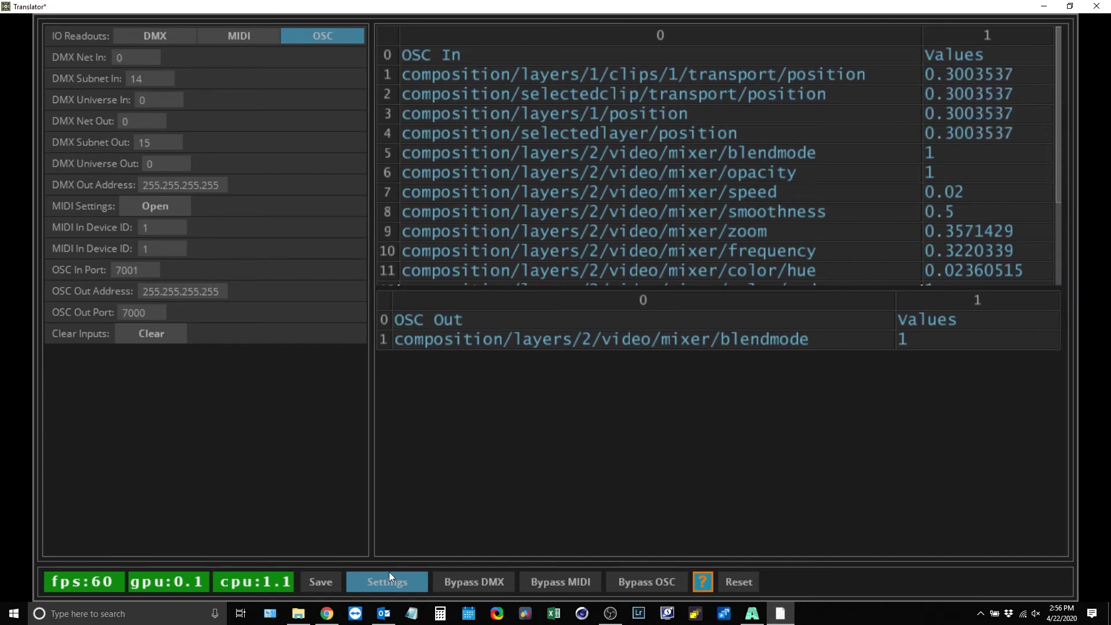
left_click(387, 578)
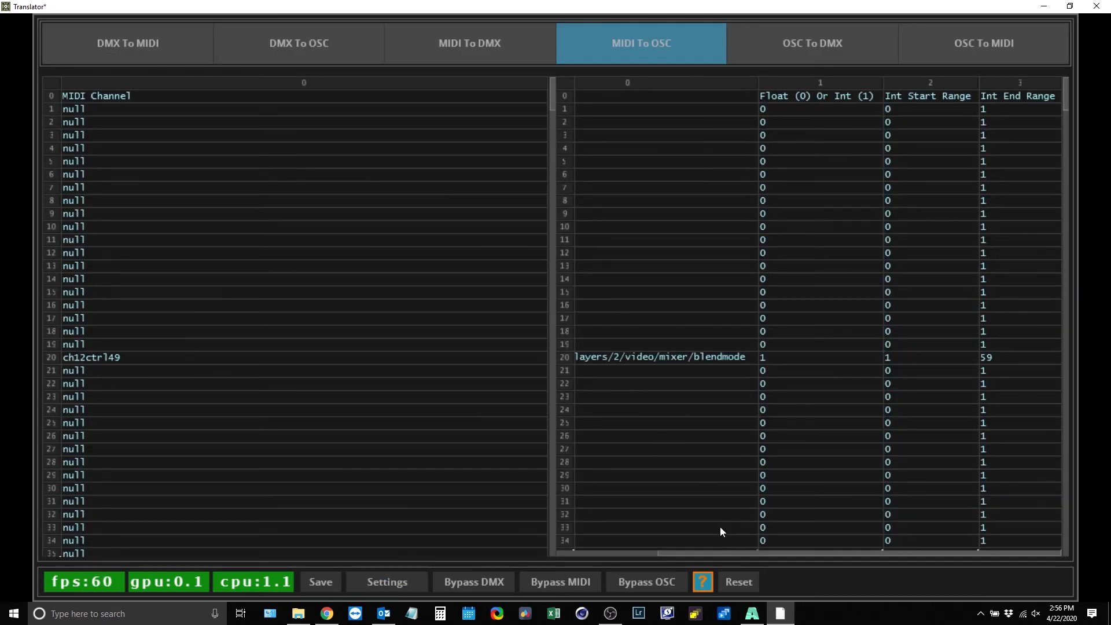
left_click(738, 582)
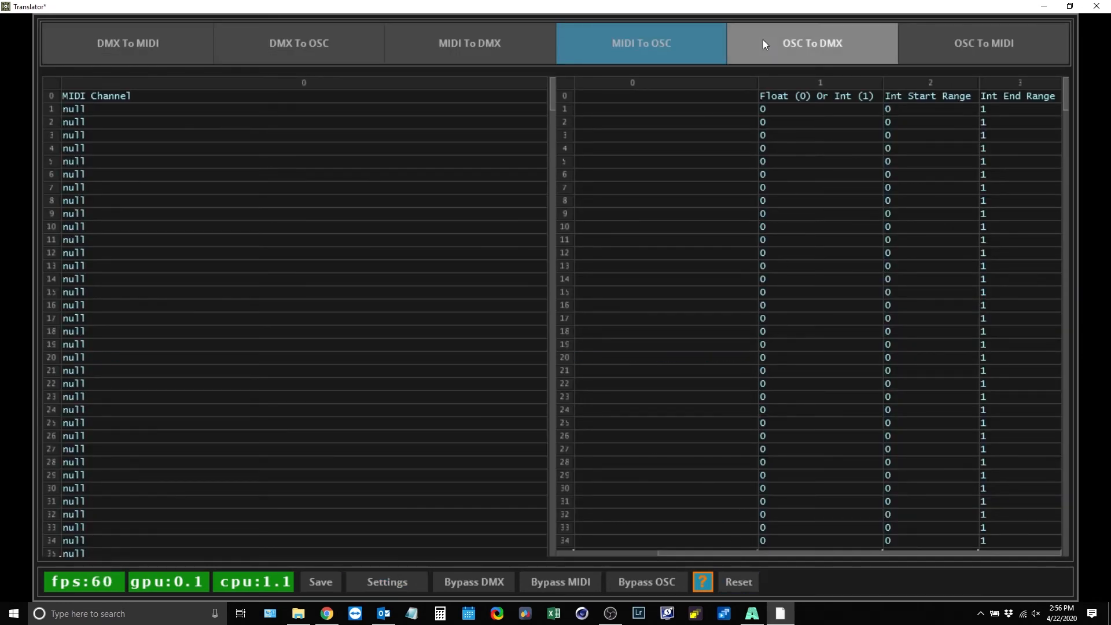
left_click(796, 43)
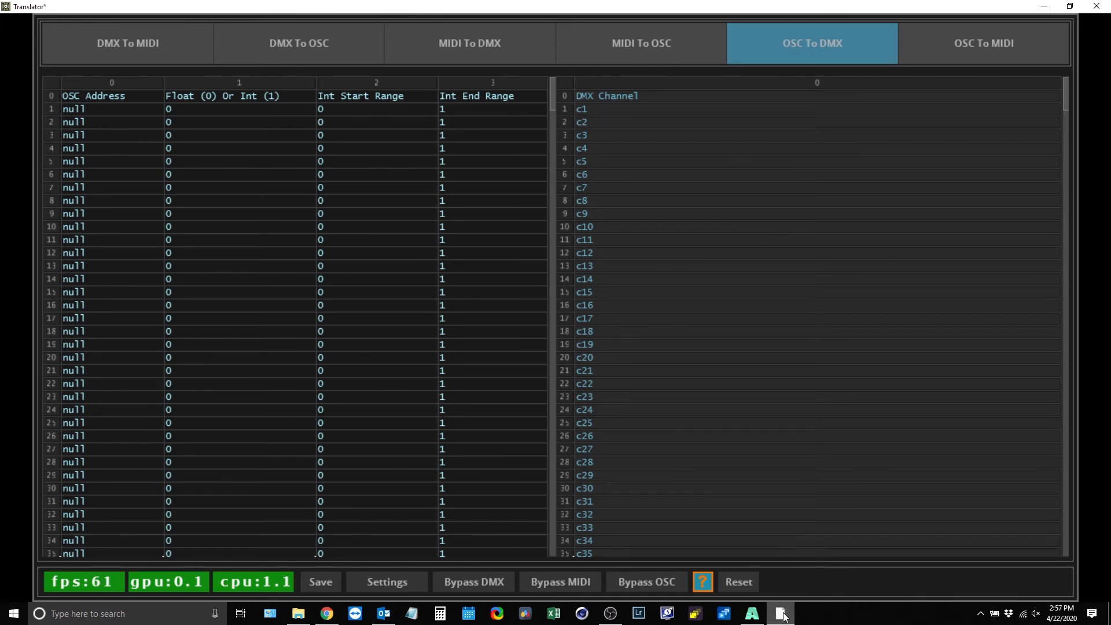
Step: Switch to Resolume Arena, start editing the OSC shortcuts and select Layer 3's transition duration
mouse_move(783, 614)
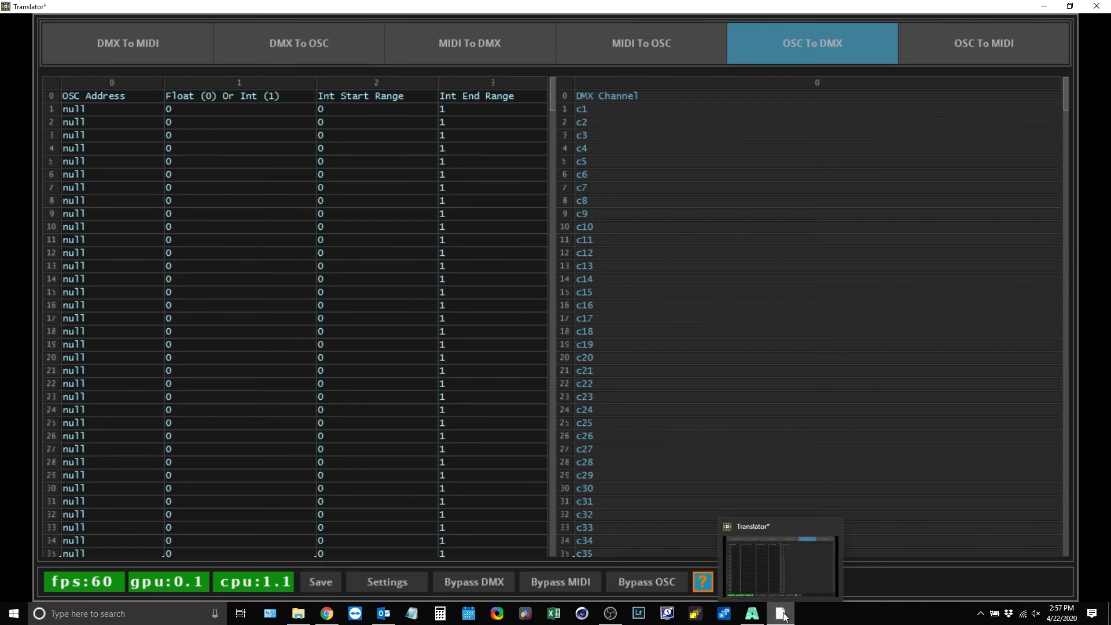
left_click(752, 613)
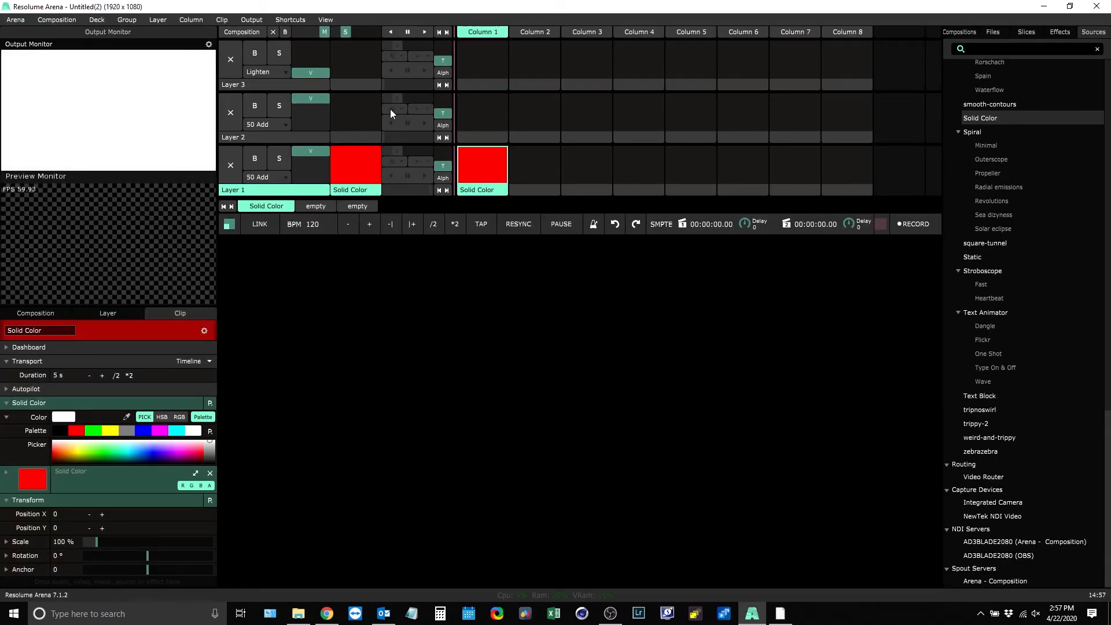
left_click(290, 20)
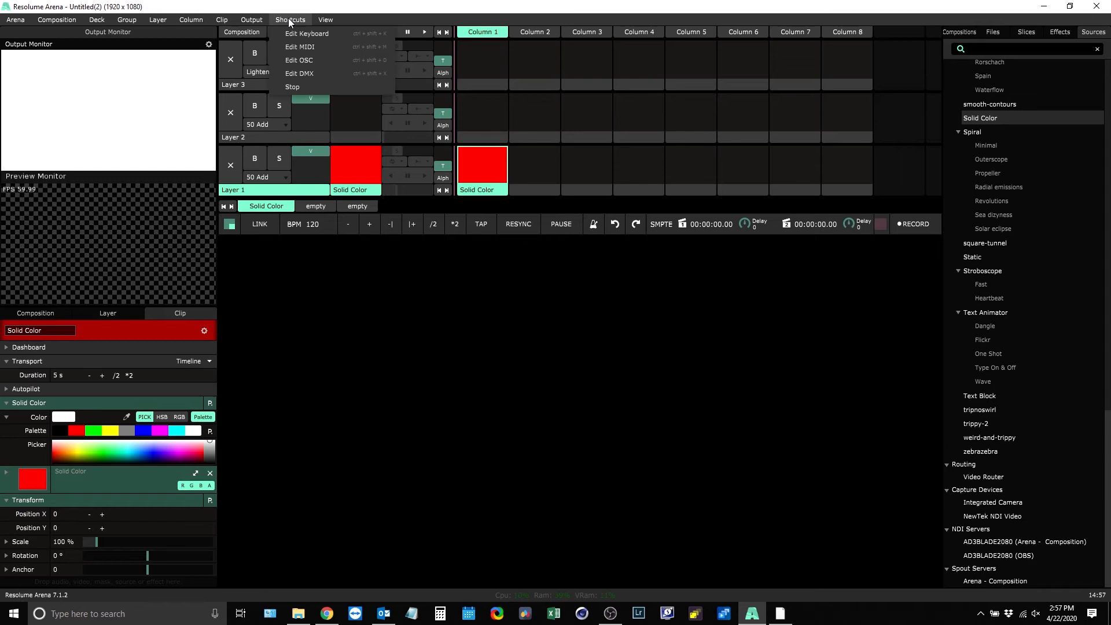
left_click(303, 61)
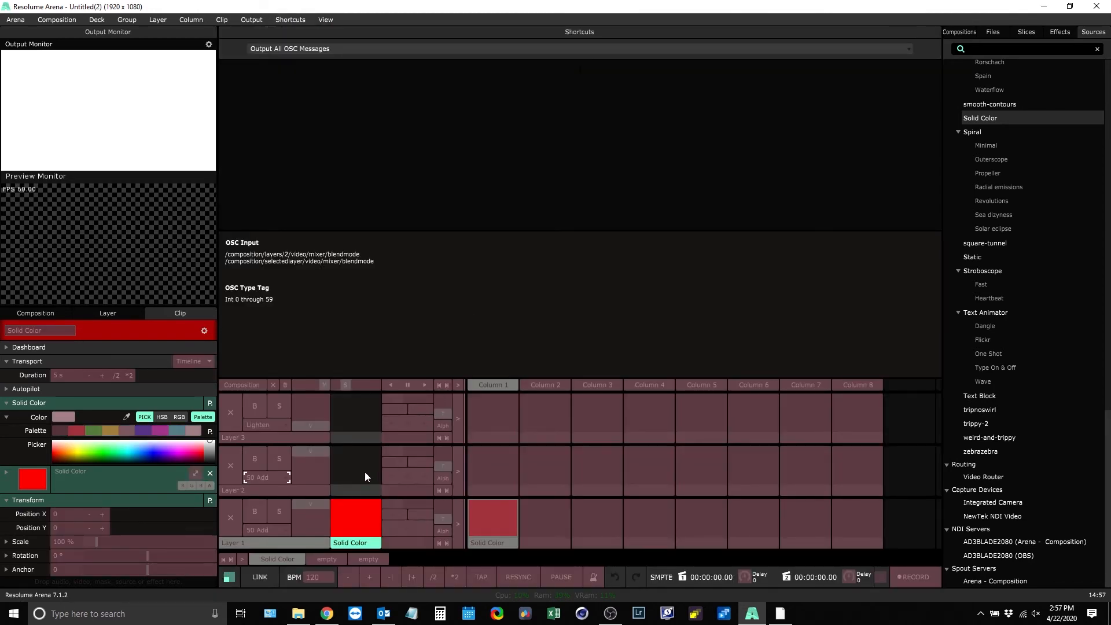
left_click(441, 412)
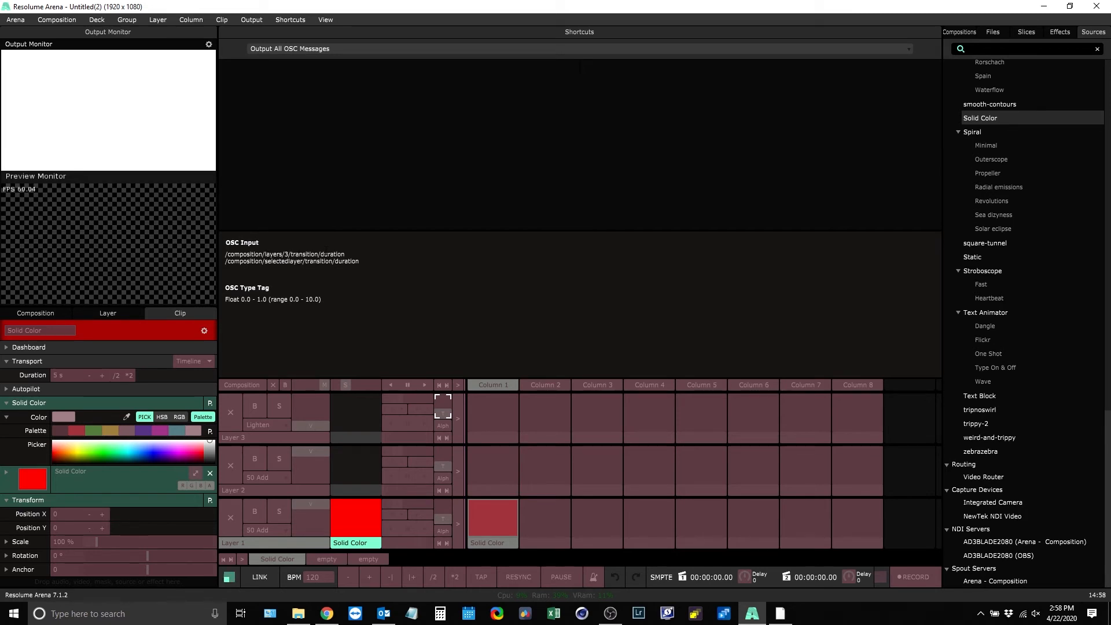
Step: Load the OSC shortcut preset test, then create a new preset named dfgserhsr
left_click(348, 49)
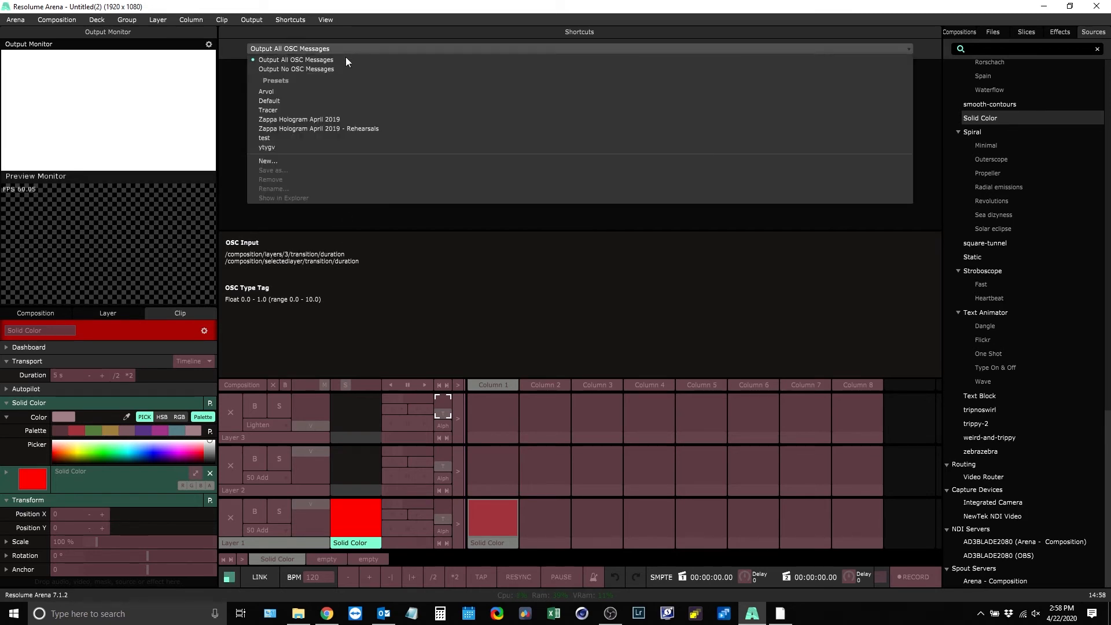
left_click(266, 139)
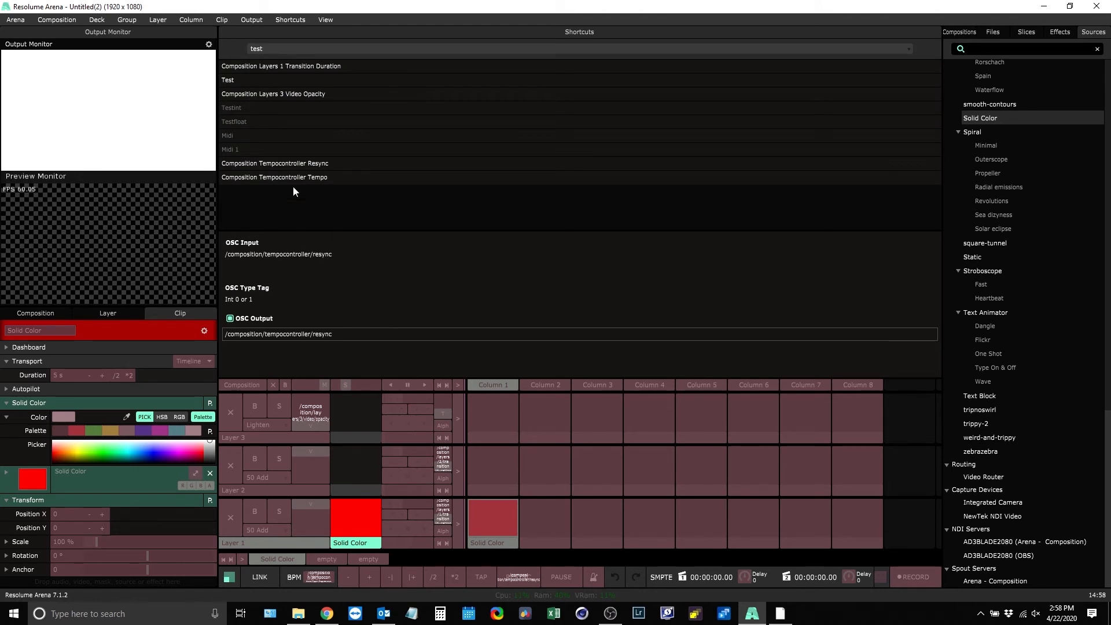
left_click(294, 52)
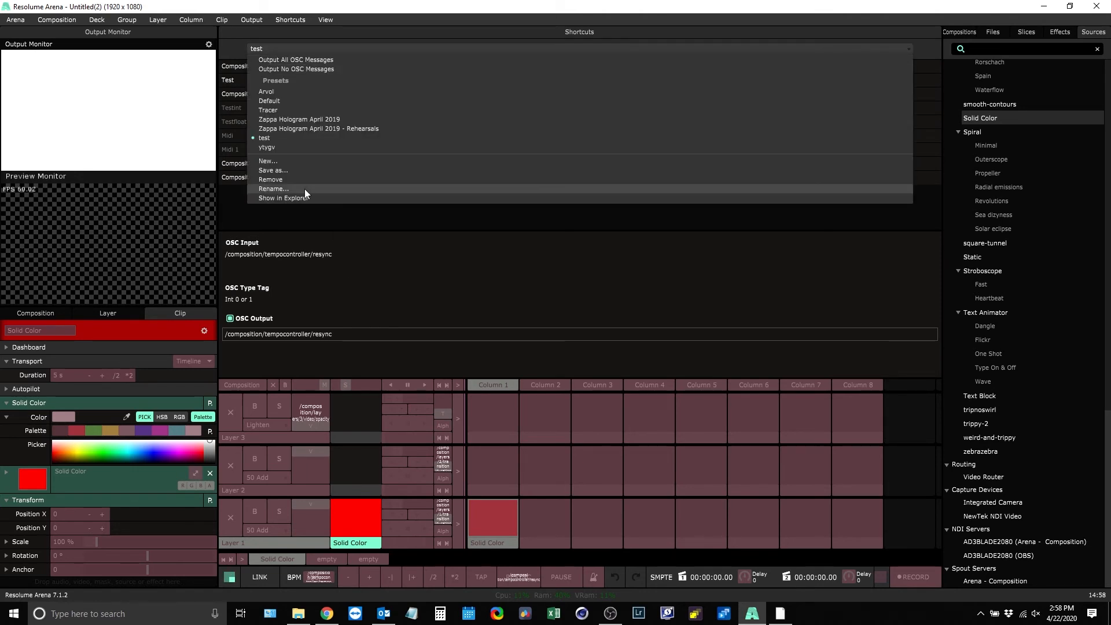
left_click(281, 157)
type("dfgserhsr")
key("Return")
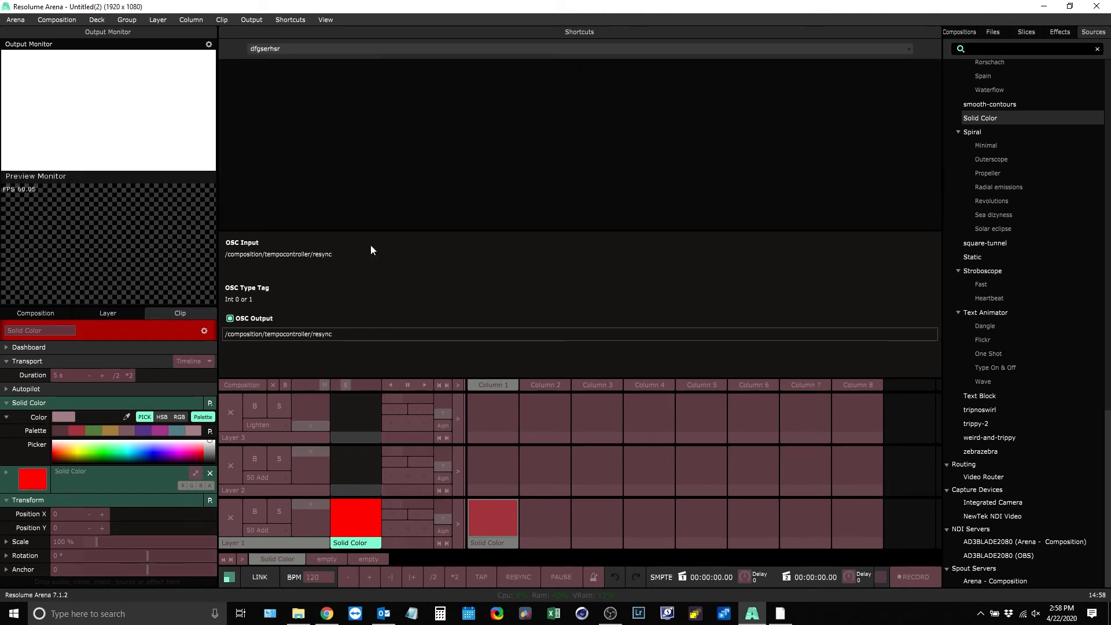
Step: Enable OSC output for Layer 3's transition duration with the custom address /test, then leave shortcut editing
left_click(440, 412)
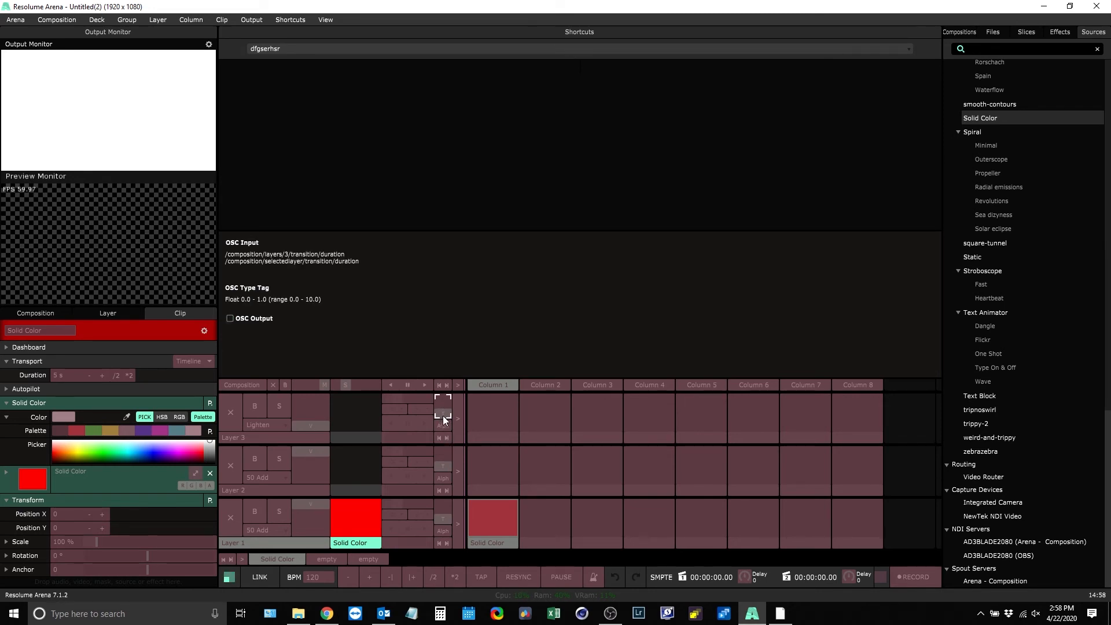
left_click(230, 319)
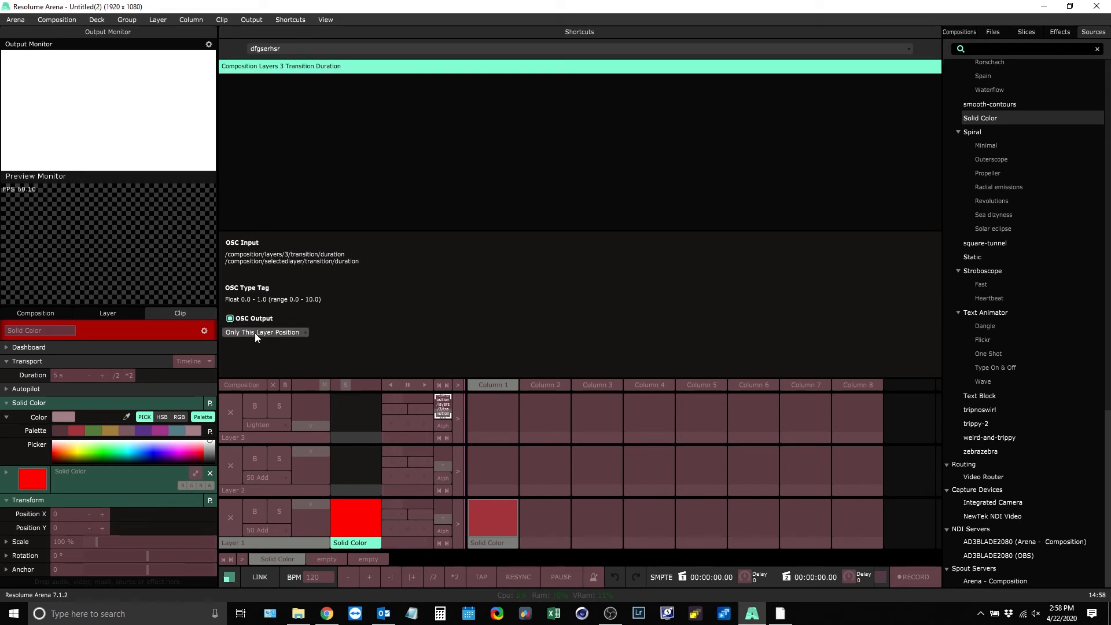
left_click(255, 332)
left_click(249, 363)
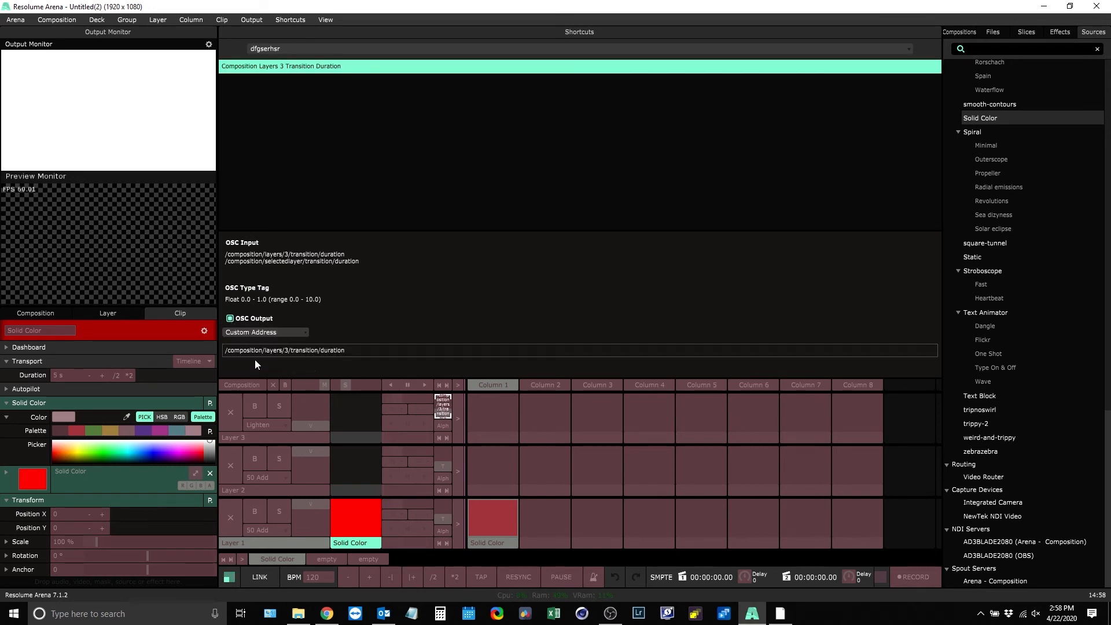
left_click_drag(353, 351, 178, 350)
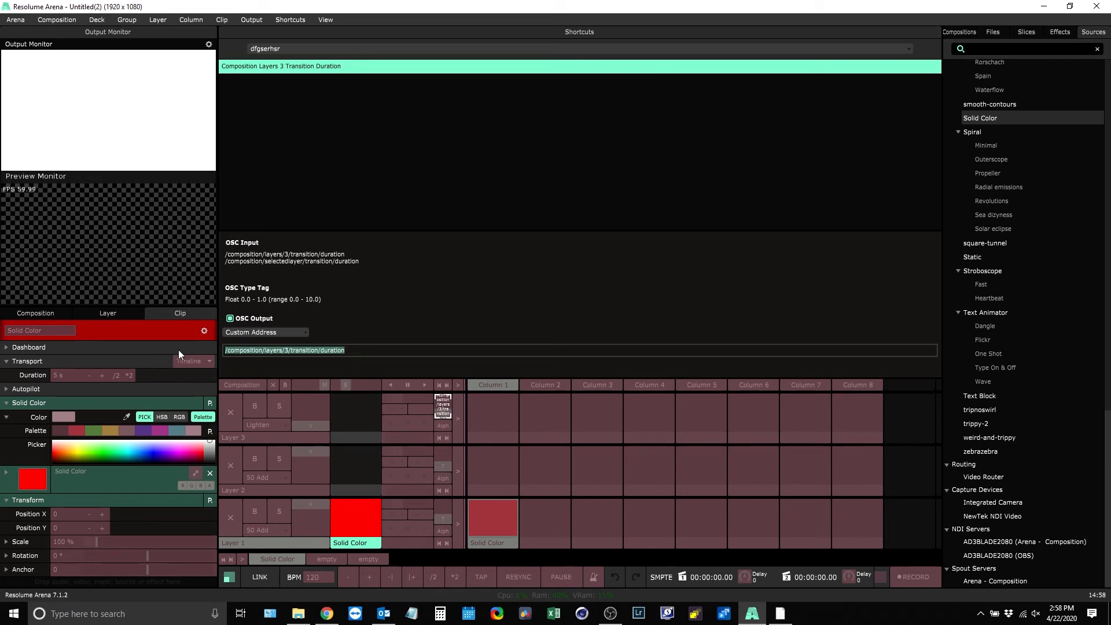
type("/test")
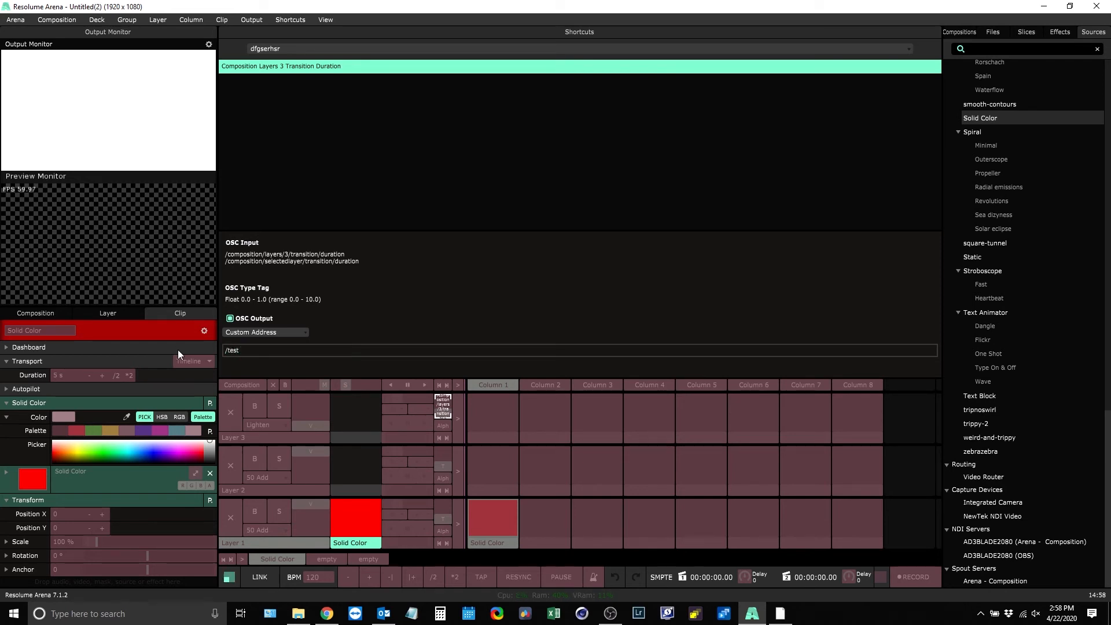
key("Return")
key("Escape")
Step: Switch to Translator and set the OSC address in row 13 of the OSC To DMX table to /test
left_click(781, 614)
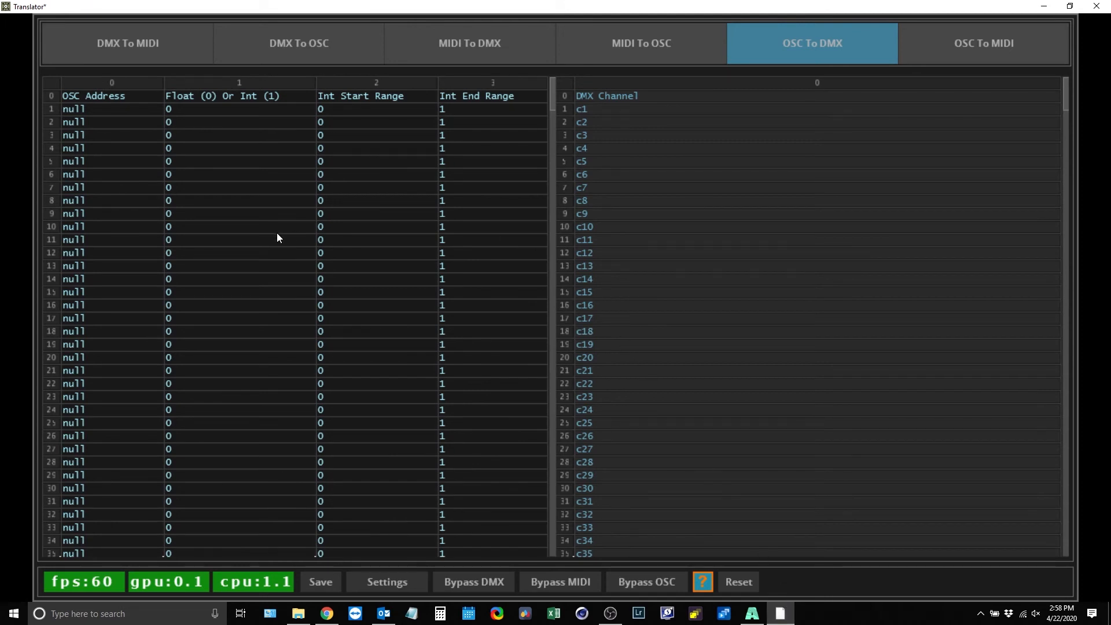
double_click(86, 267)
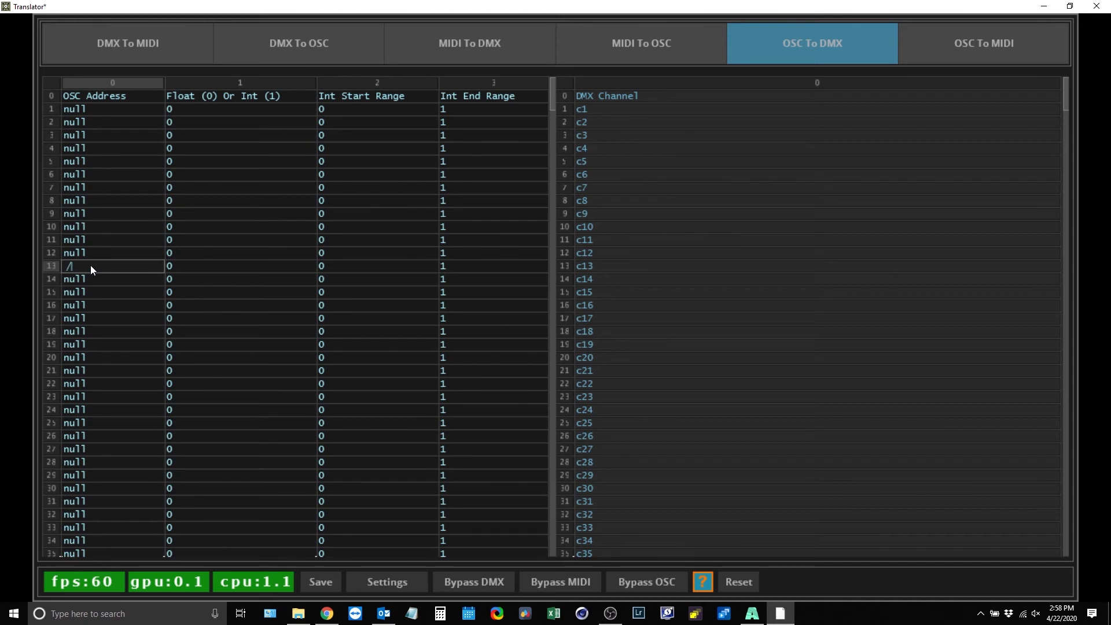
key("Return")
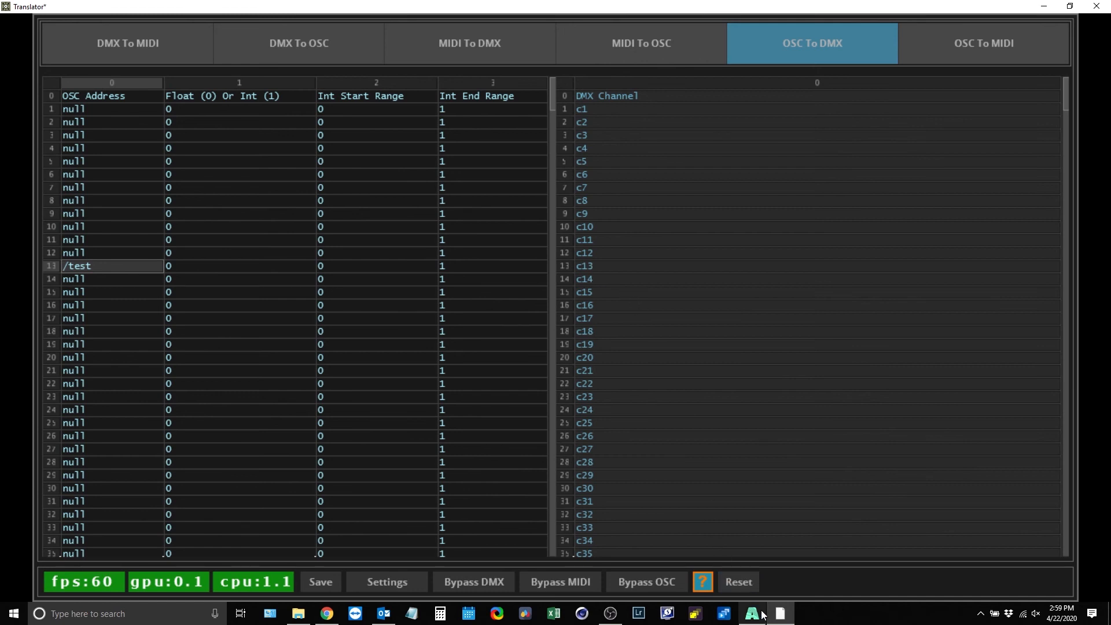
Step: Switch to Resolume Arena and assign DMX channel 13 in Lumiverse 1 to Layer 1's transition duration, then leave shortcut editing
mouse_move(761, 615)
left_click(731, 566)
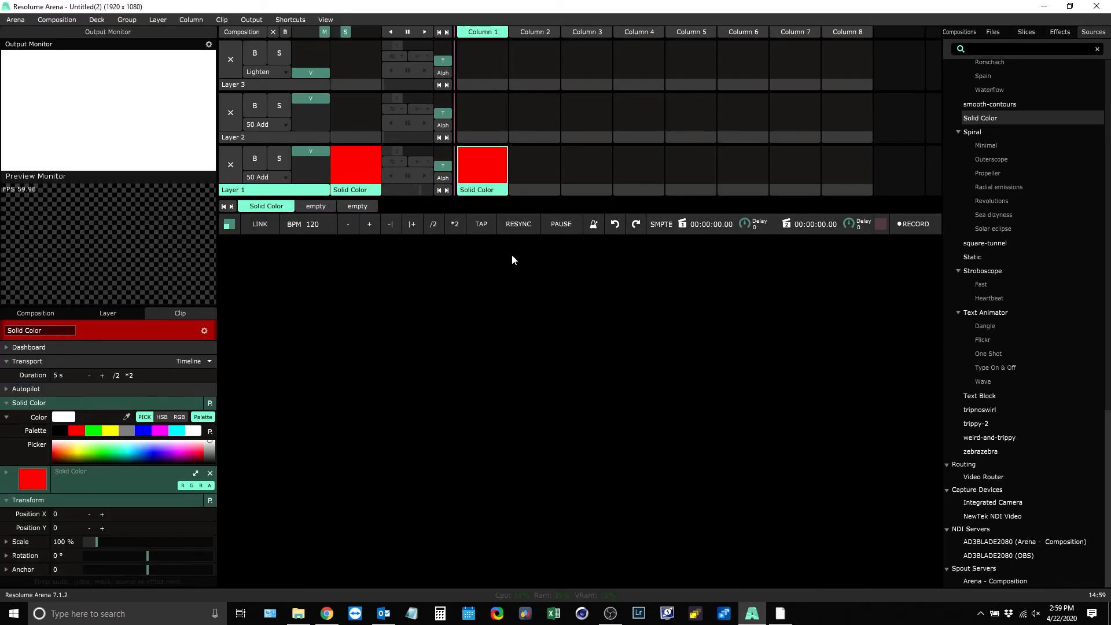
left_click(297, 19)
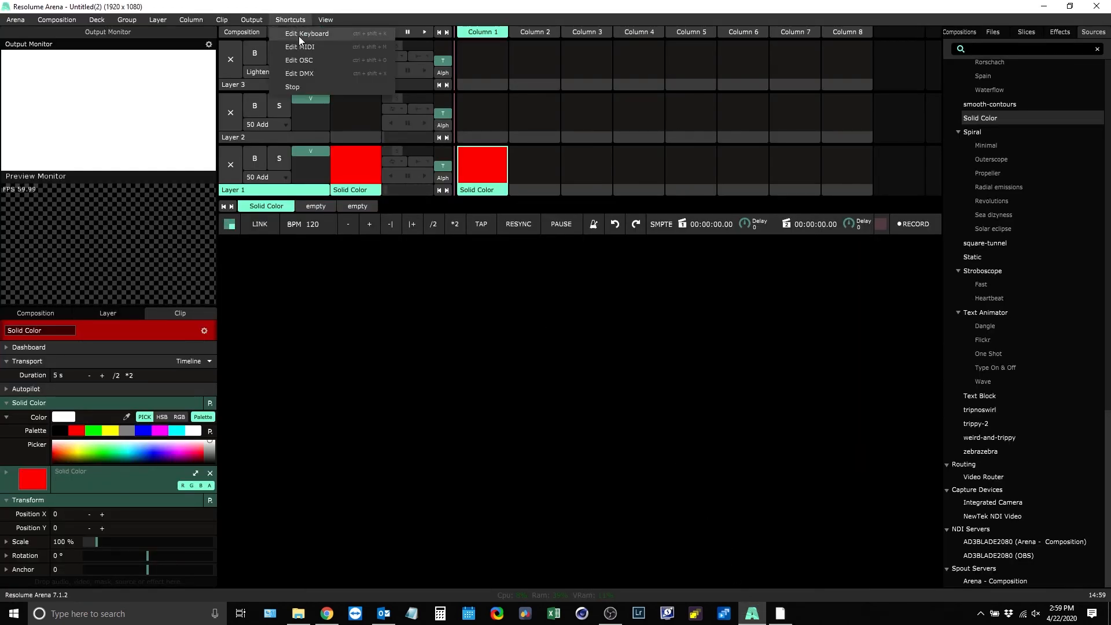
left_click(311, 72)
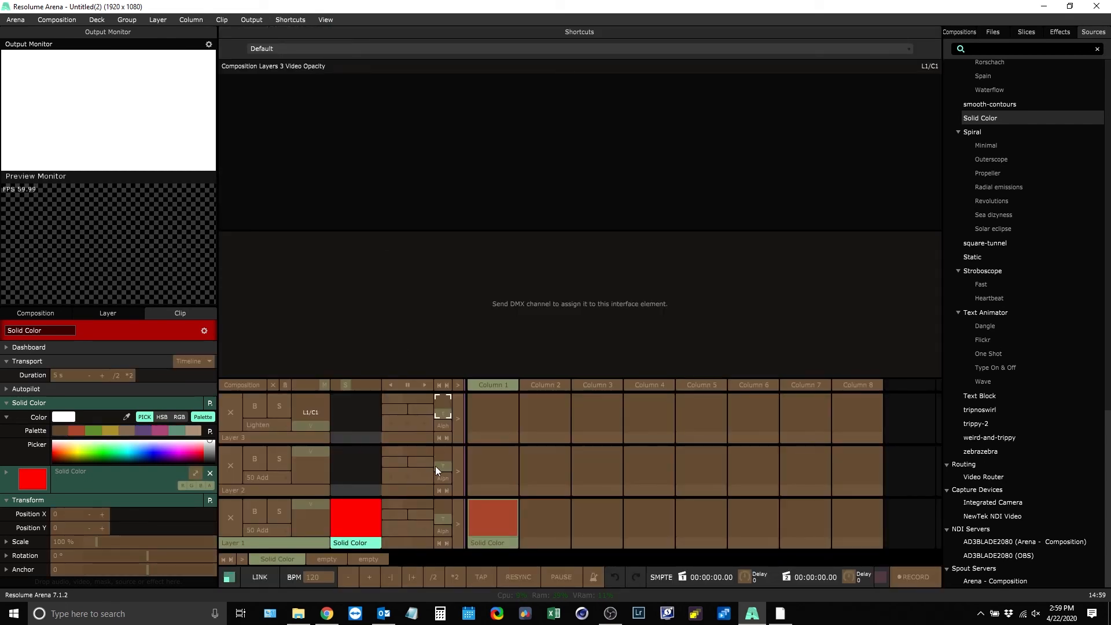
left_click(454, 507)
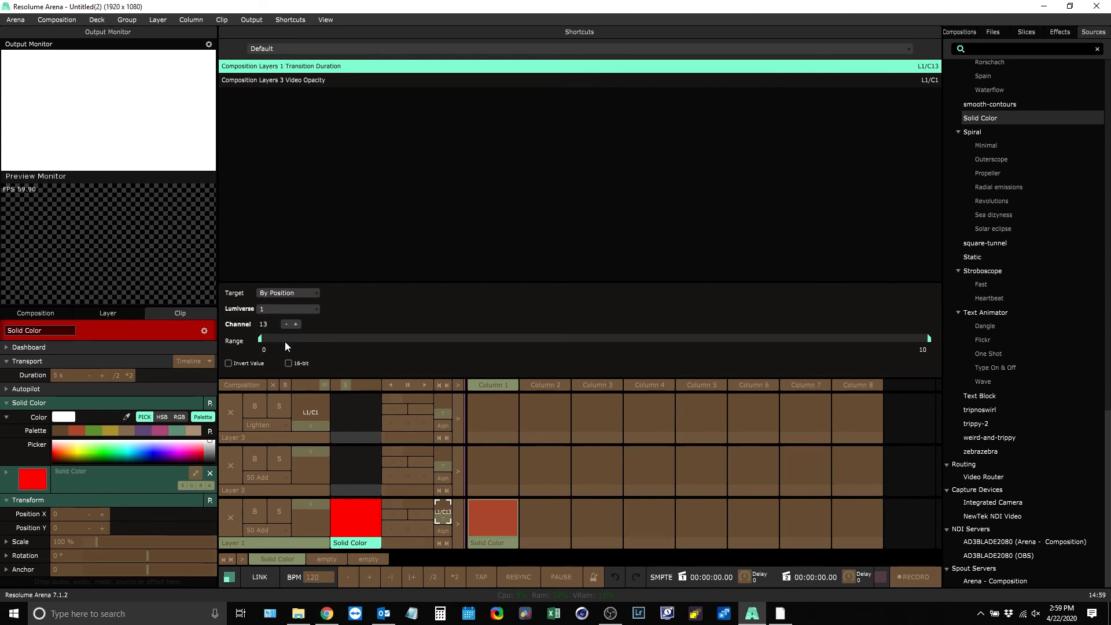
key("ctrl+d")
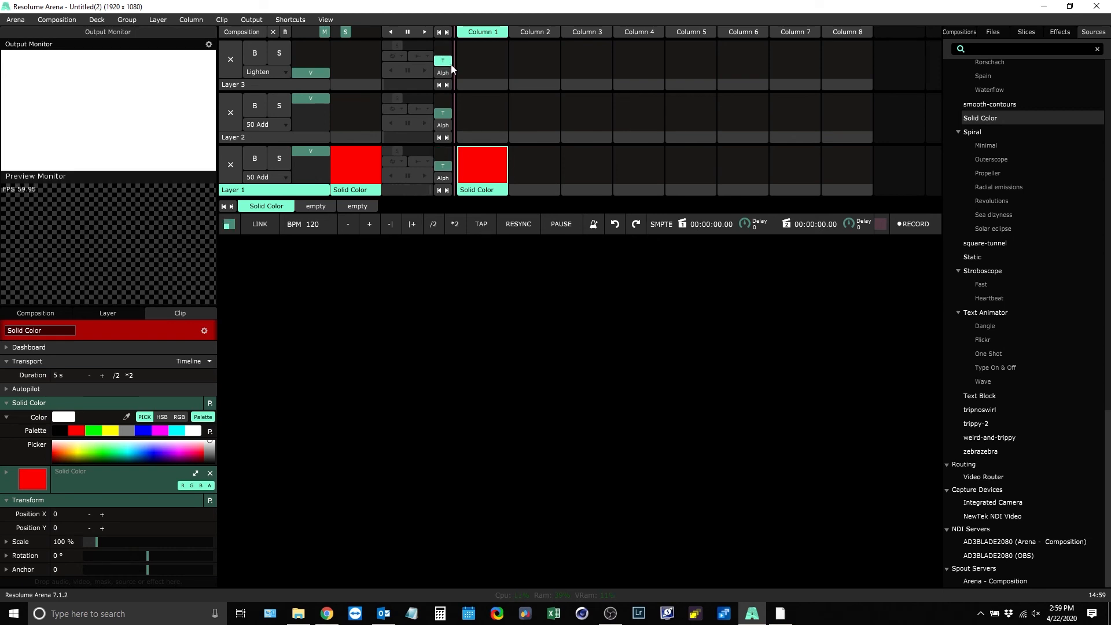
Step: Reopen OSC shortcut editing and delete the /test output shortcut from Layer 3's transition duration
left_click(297, 21)
left_click(305, 59)
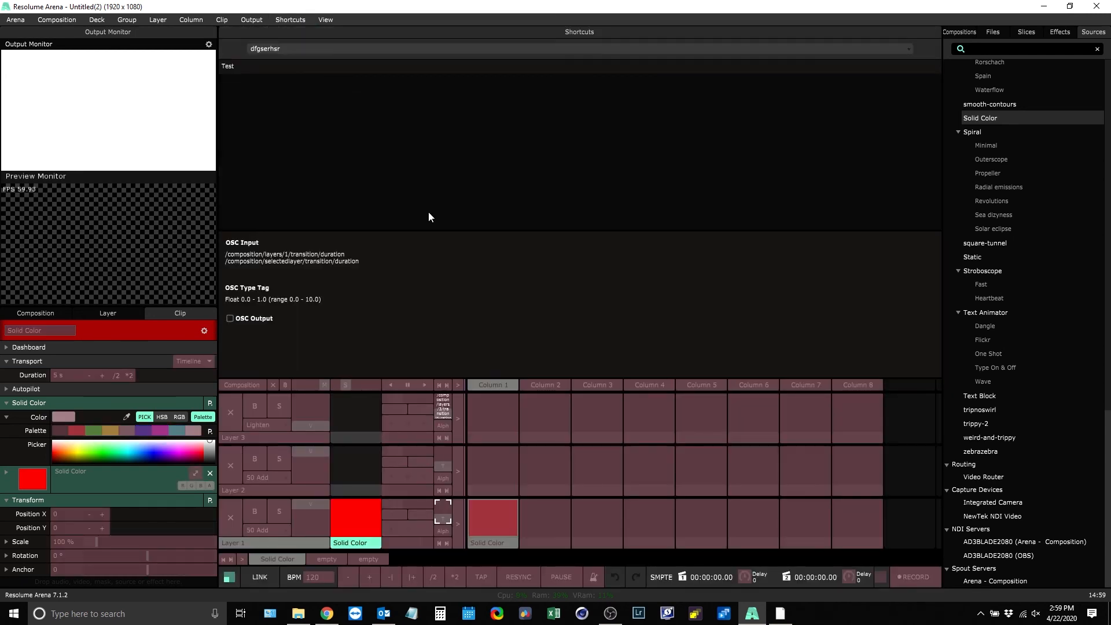
left_click(443, 404)
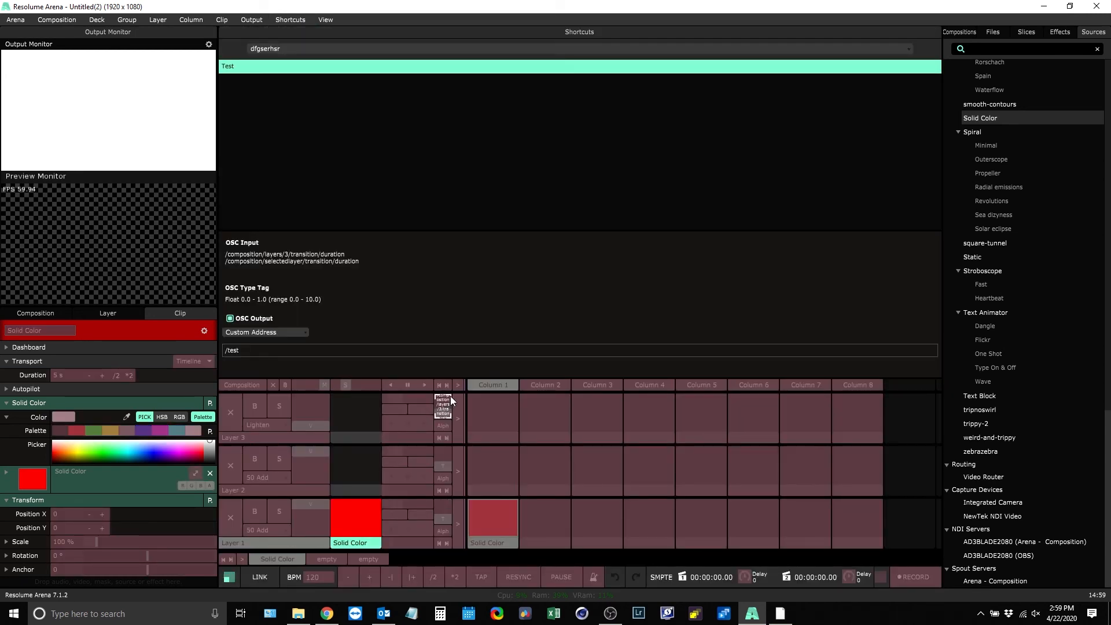
key("Delete")
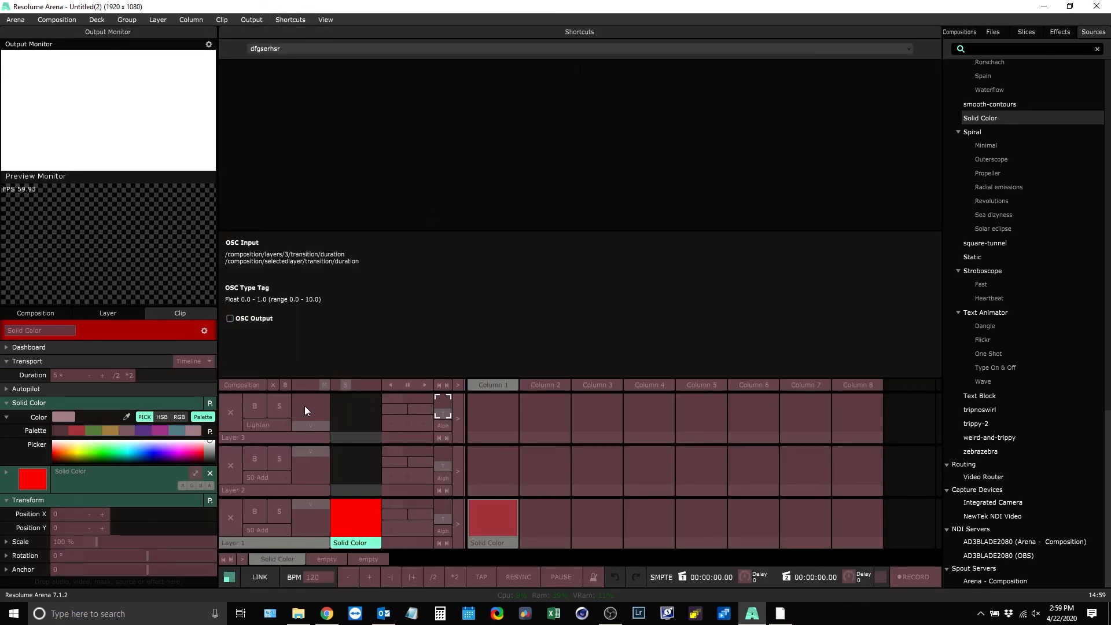
Step: Enable OSC output for Layer 3's blend mode with the custom address /test, then leave shortcut editing
left_click(272, 423)
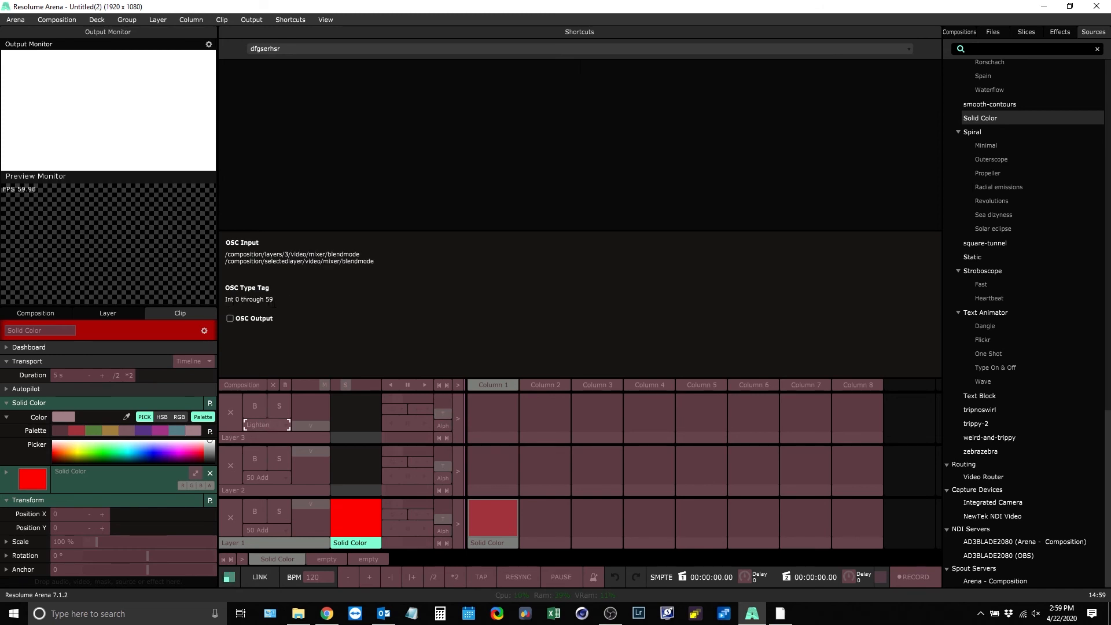
left_click(230, 318)
left_click(242, 332)
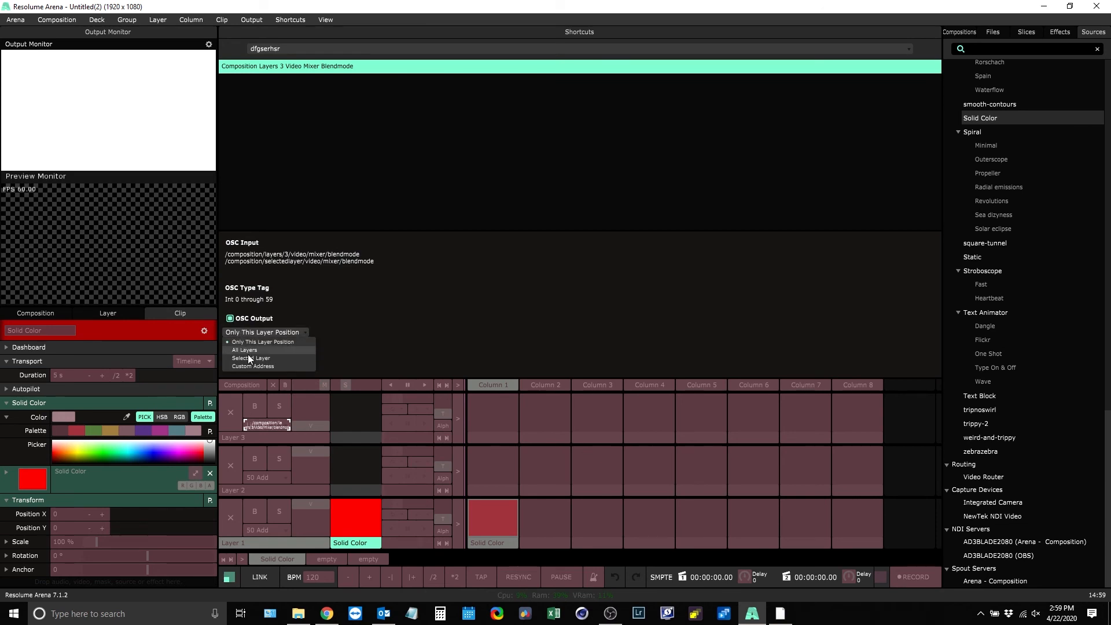
left_click(266, 366)
left_click_drag(376, 350, 202, 355)
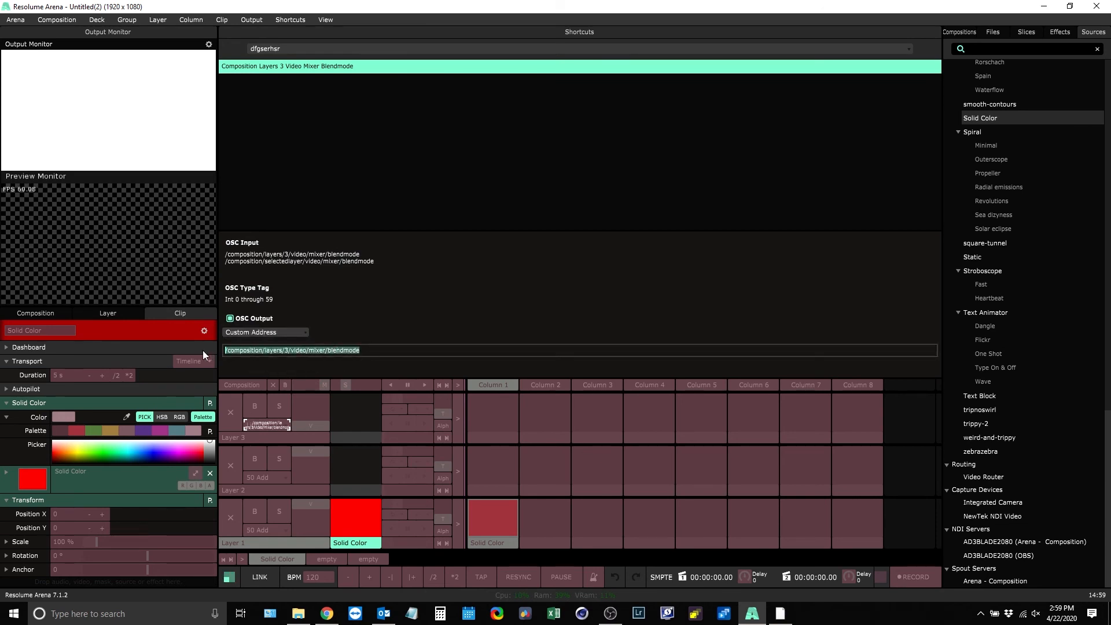
type("/test")
key("Return")
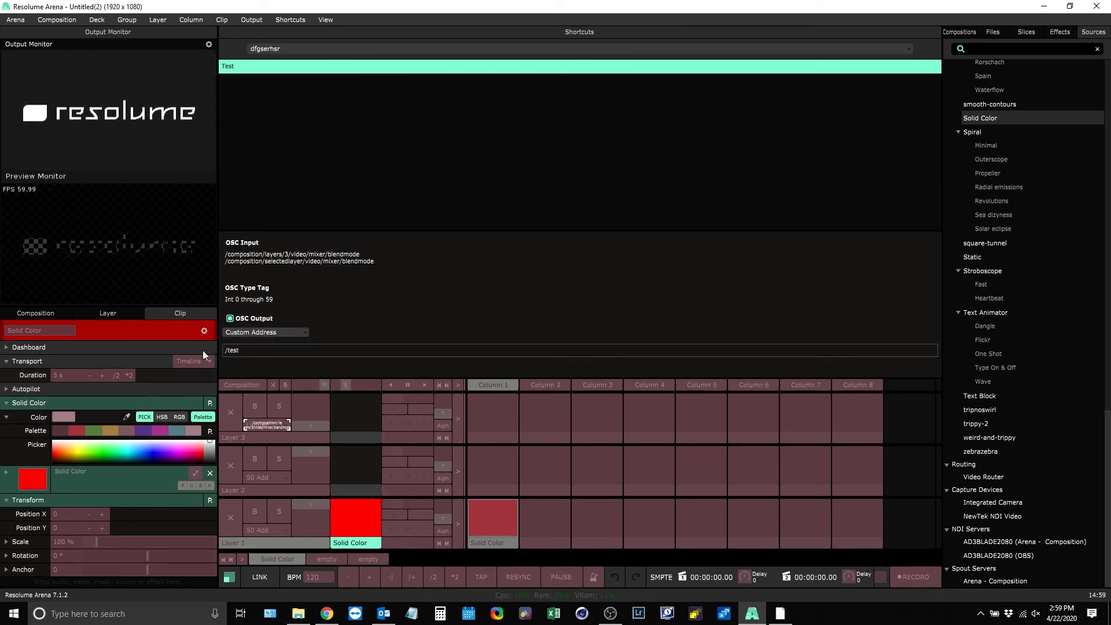
key("Escape")
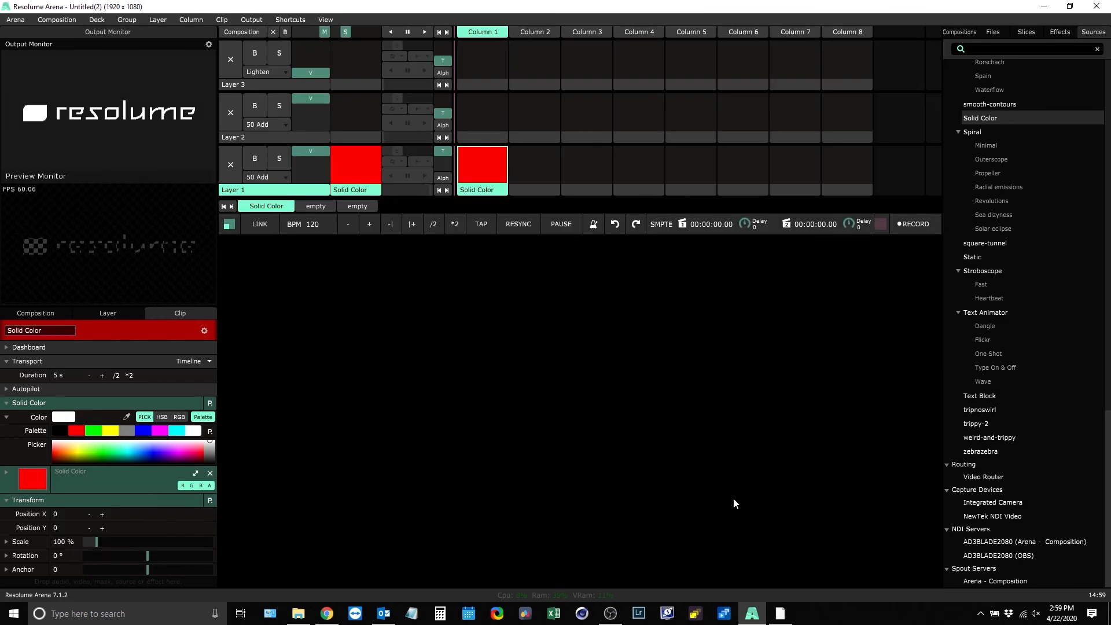
Step: Return to Translator and set the /test row to integer type 1 with start range 1 and end range 59
left_click(779, 614)
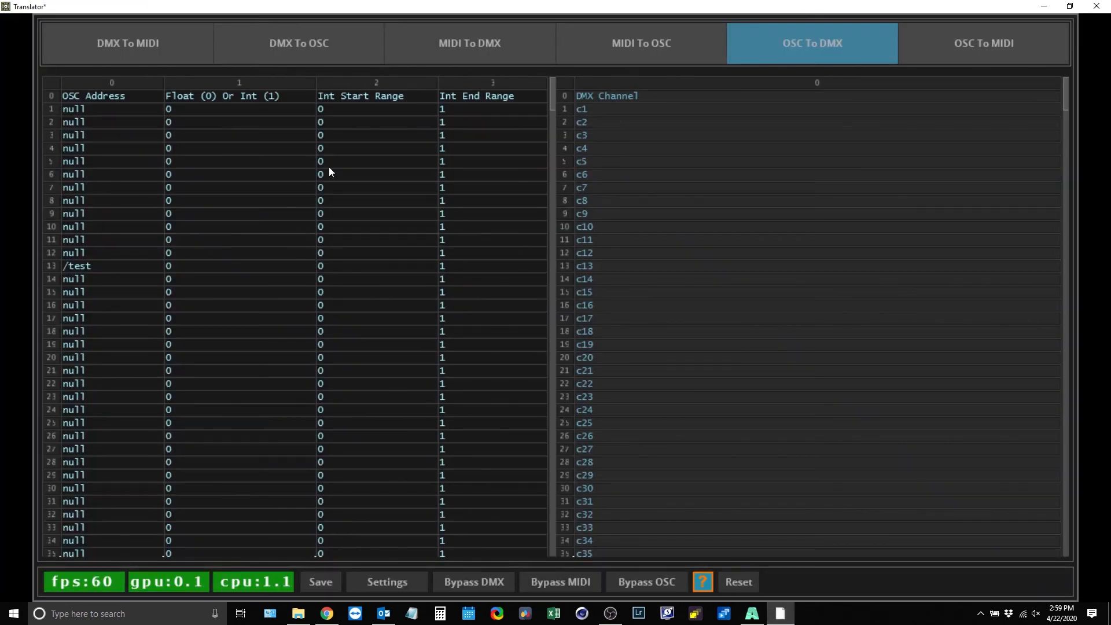
left_click(189, 266)
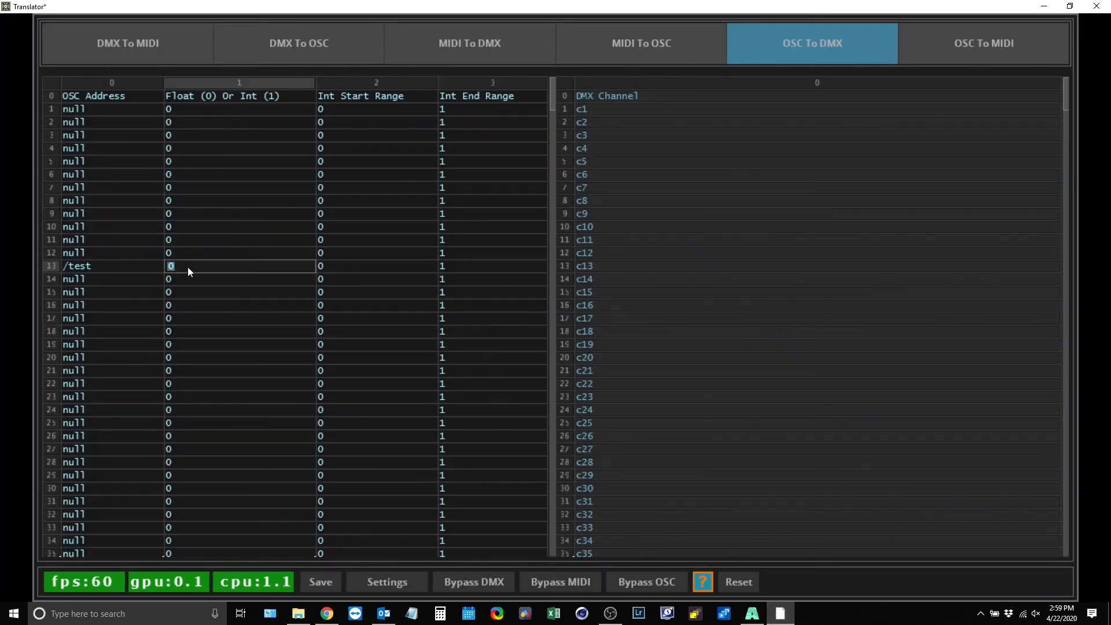
type("1")
left_click(354, 269)
type("1")
left_click(456, 267)
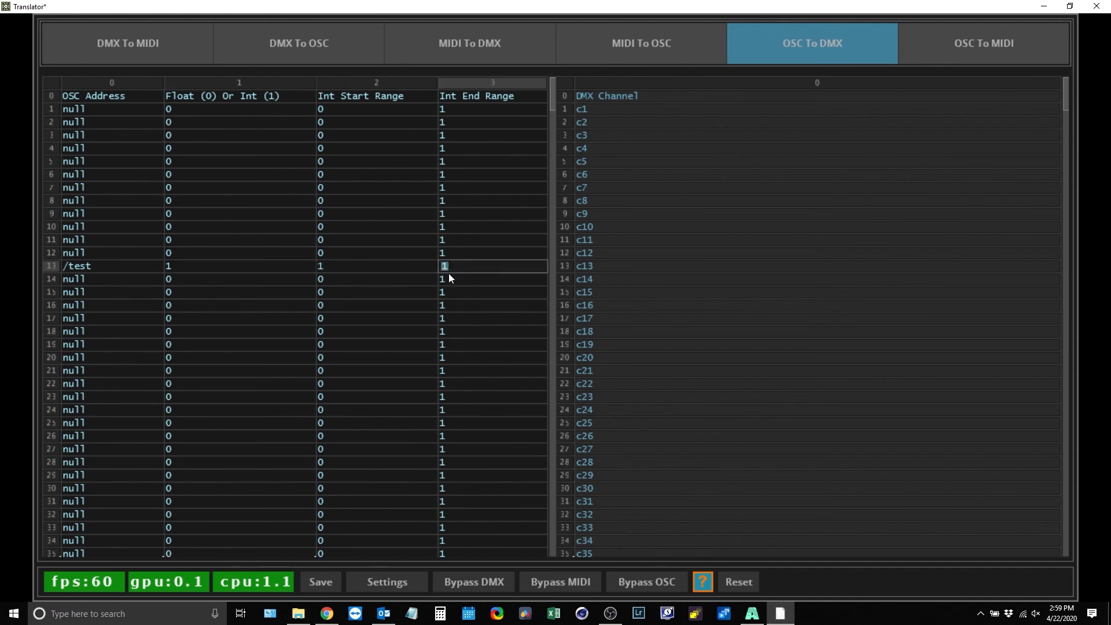
type("59")
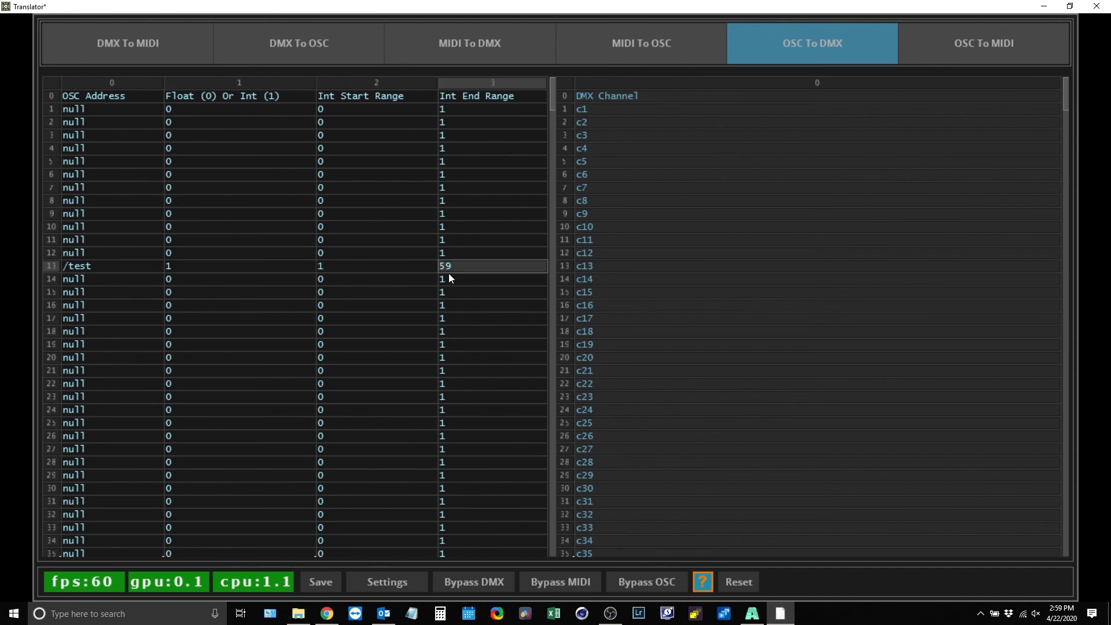
Step: Switch to Resolume Arena and test the mapping by changing Layer 3's blend mode to to White, 50 Add and finally Luma Key
left_click(752, 613)
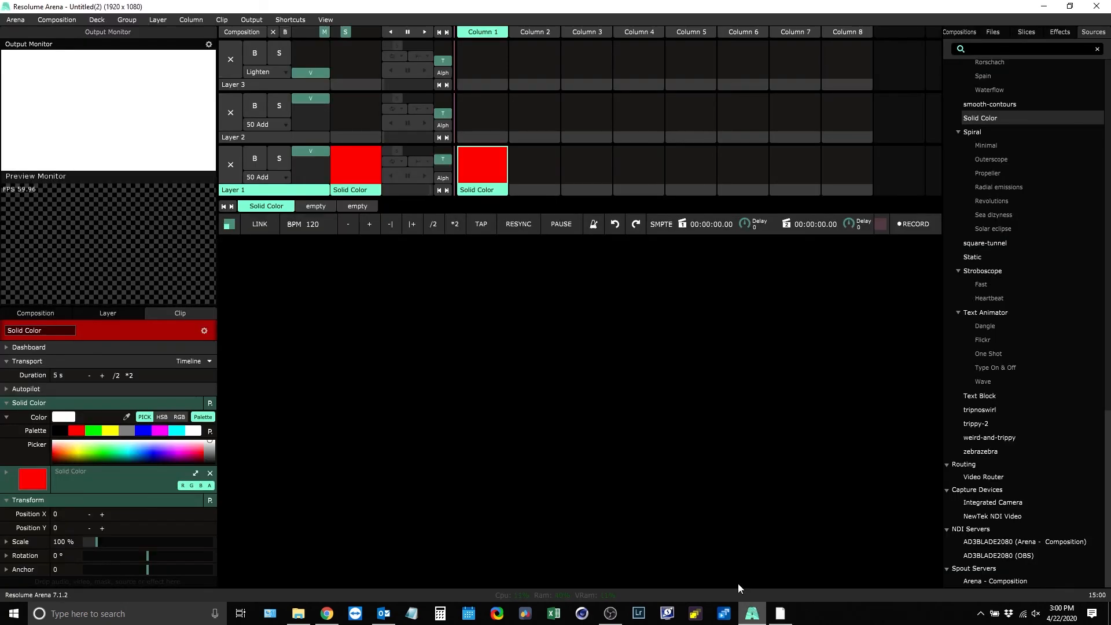
left_click(271, 72)
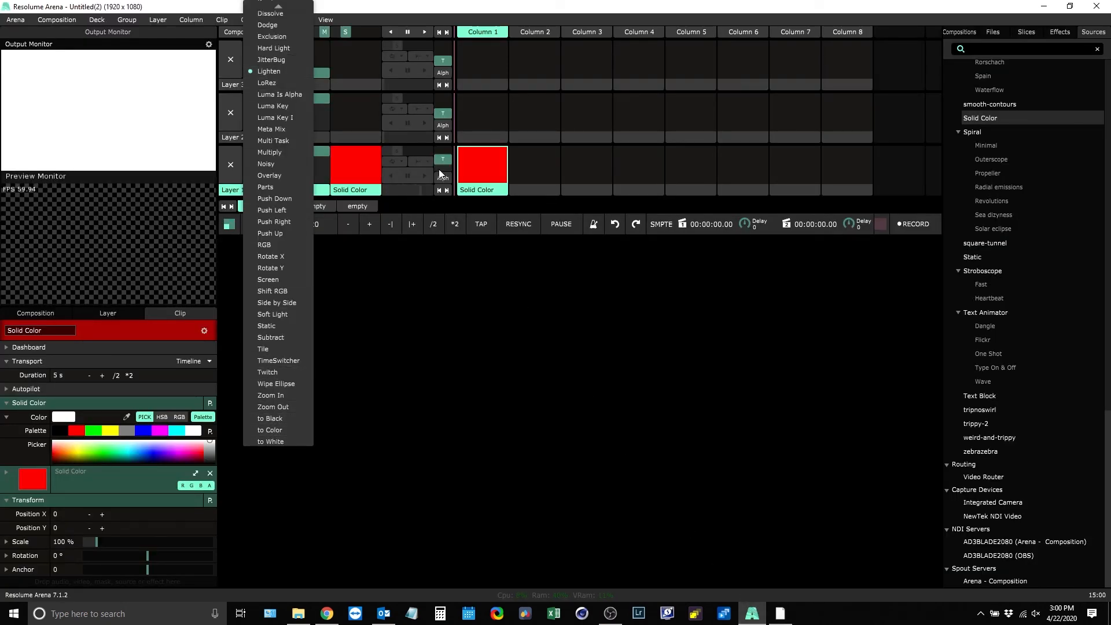
left_click(272, 442)
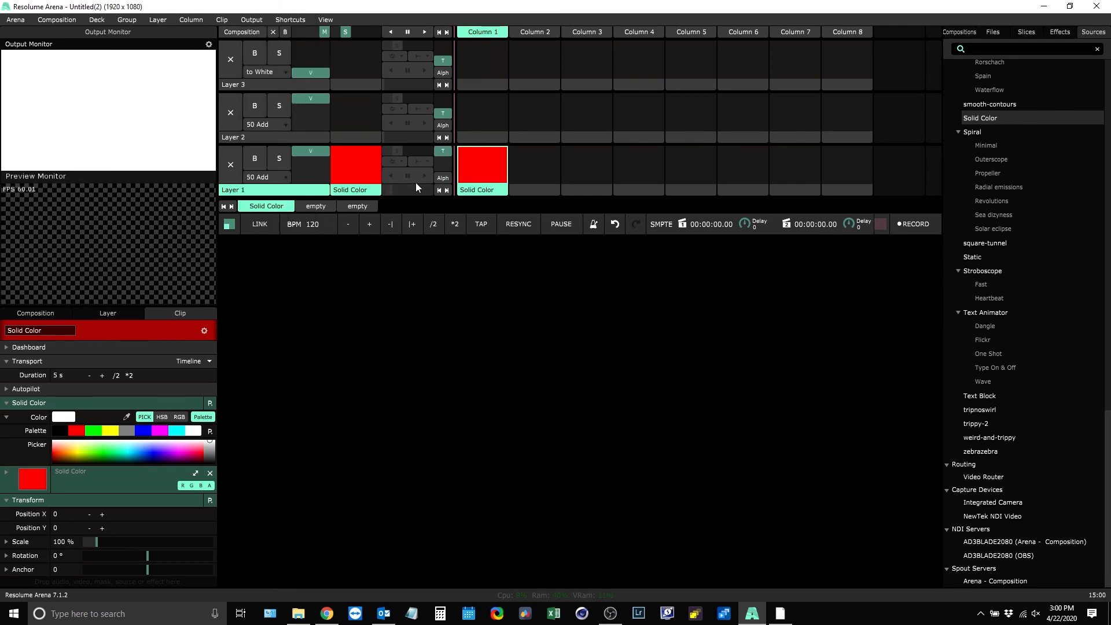
left_click(272, 74)
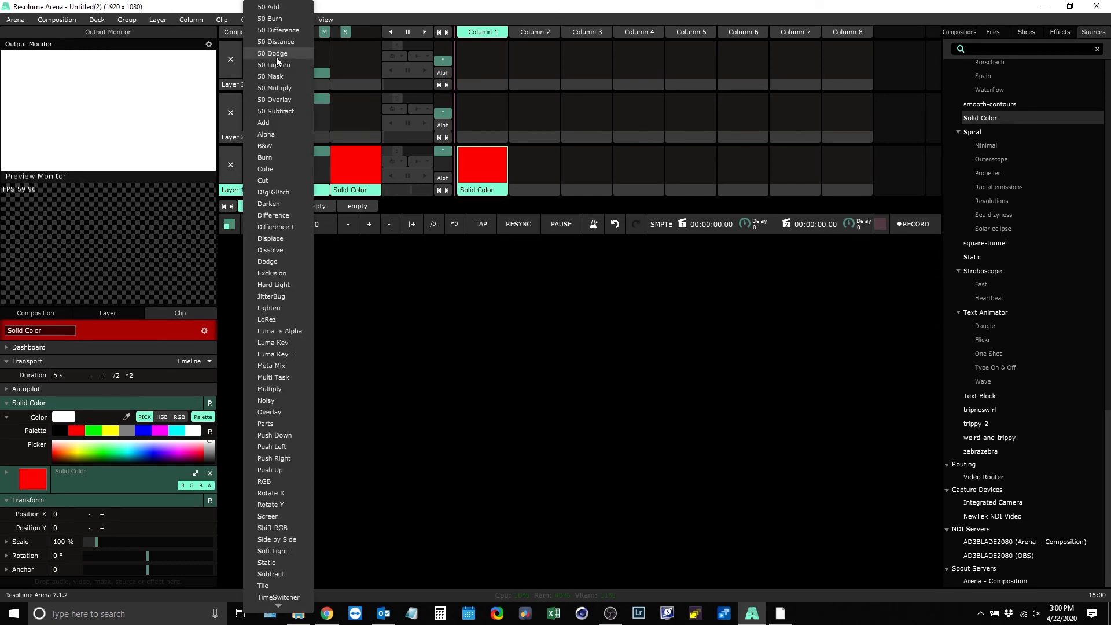
left_click(270, 10)
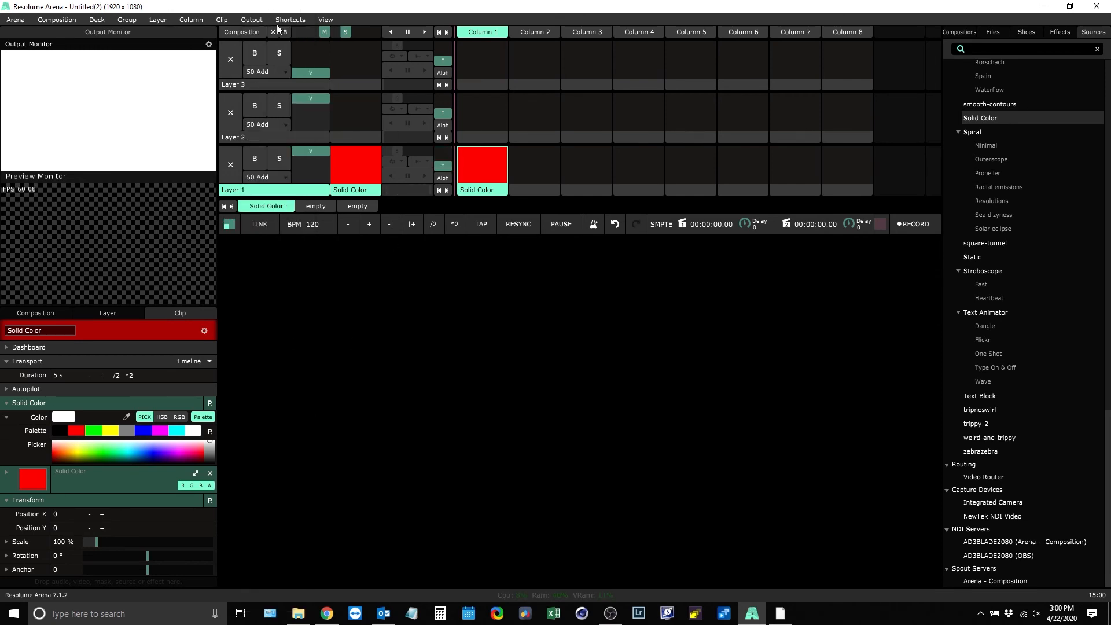
left_click(276, 75)
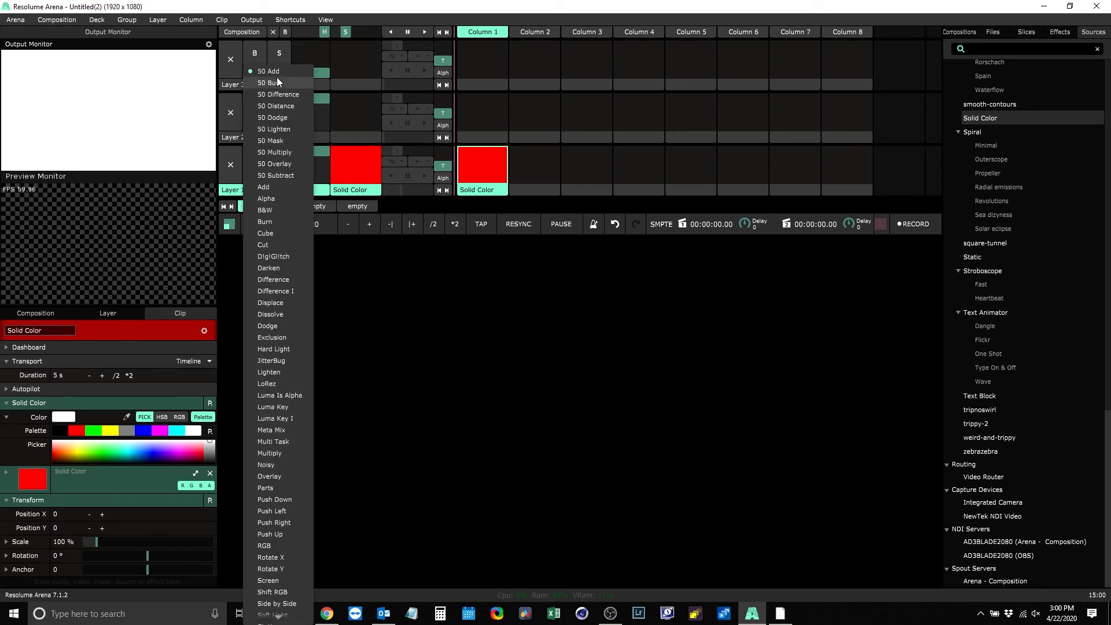
scroll(296, 232, "down", 3)
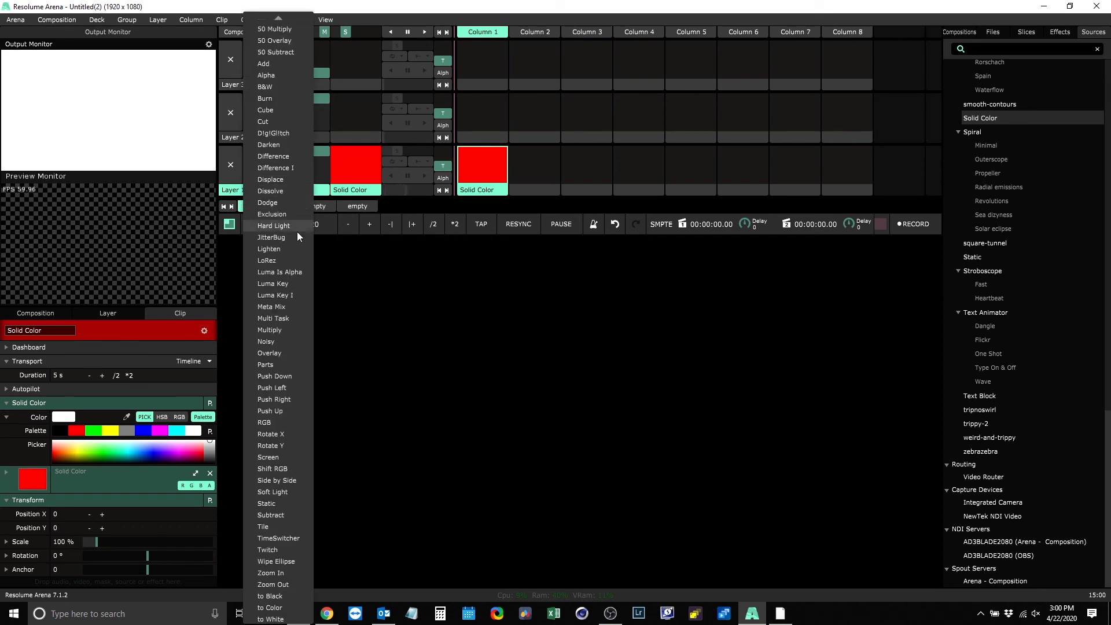
left_click(282, 285)
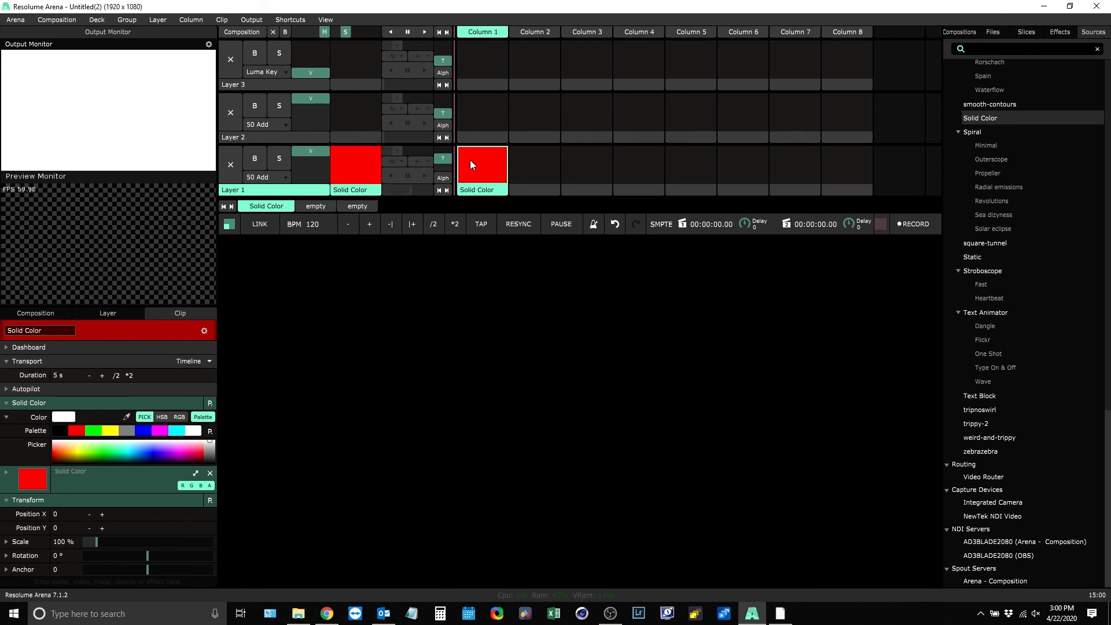
Step: Return to Translator, reset the conversion mappings and open the OSC To MIDI table
left_click(780, 613)
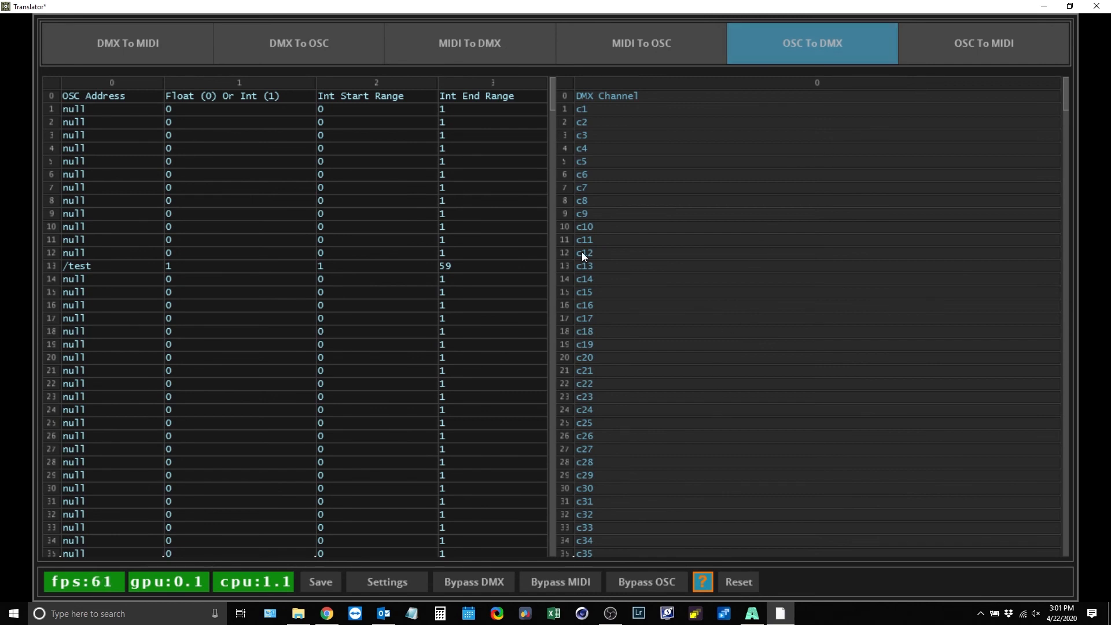
left_click(739, 582)
left_click(982, 50)
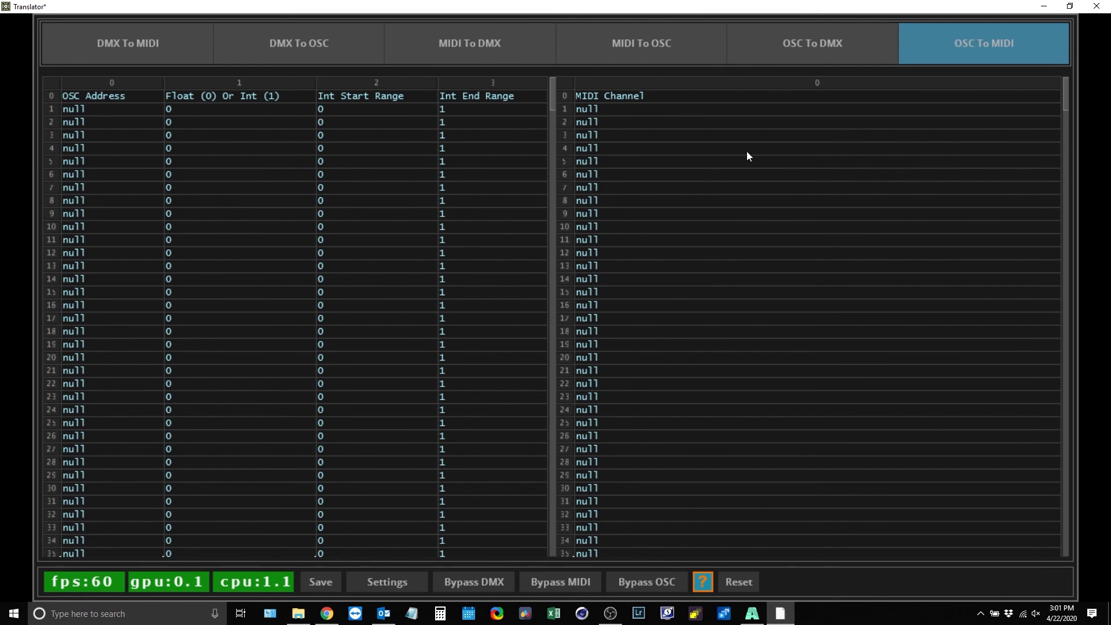
Step: Fill row 1 of the OSC To MIDI table with address /test, integer type 1, start range 1 and end range 59
left_click(89, 110)
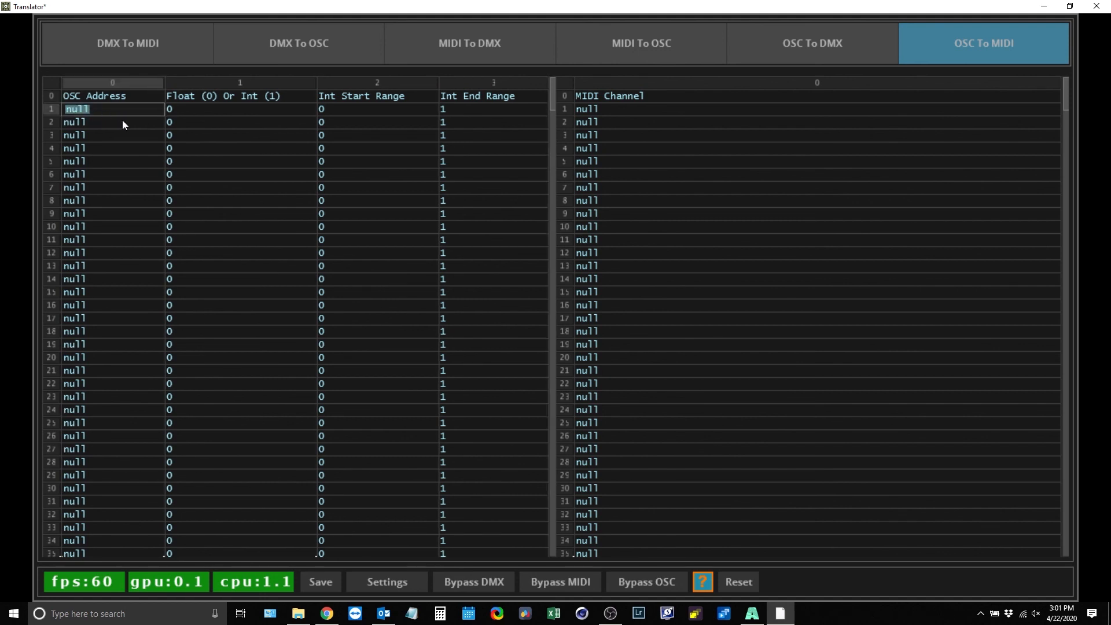
type("/test")
key("Return")
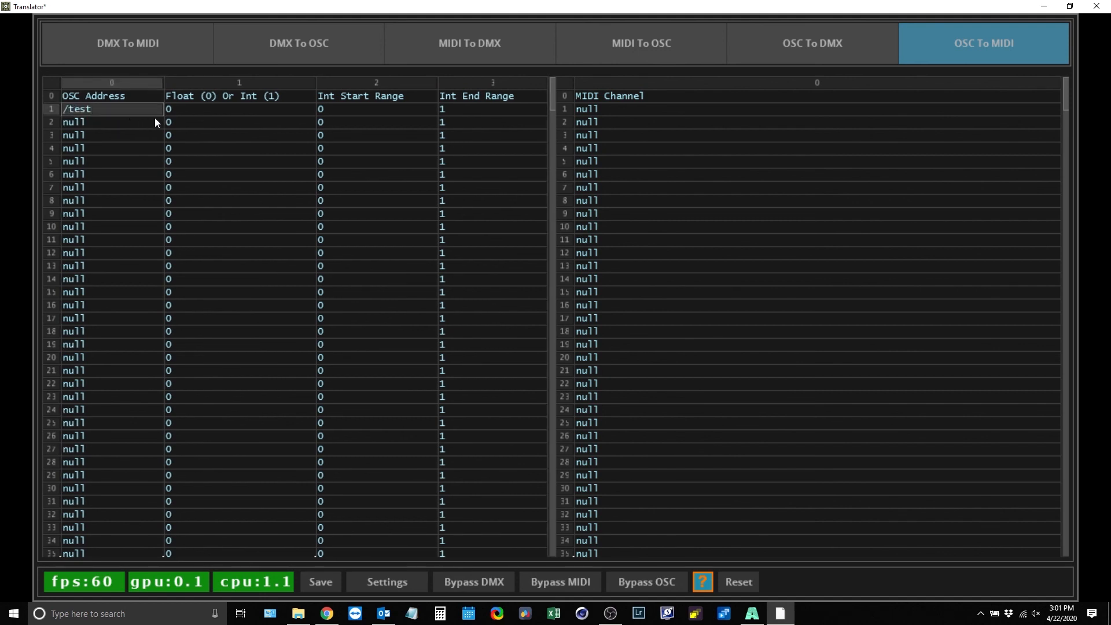
left_click(191, 111)
type("1")
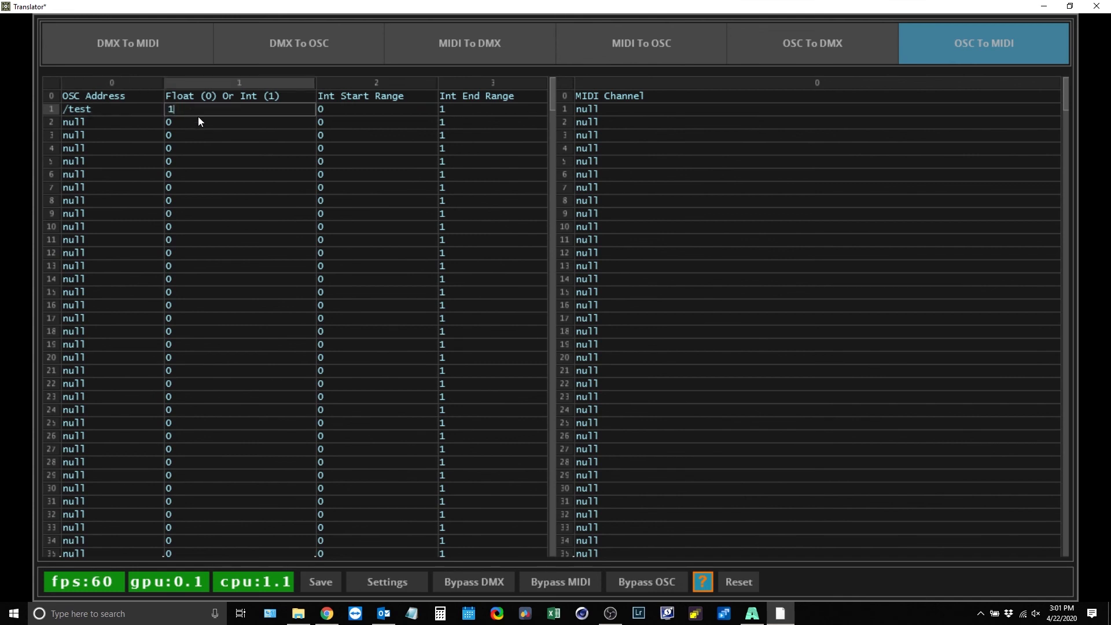
left_click(336, 109)
type("1")
left_click(463, 109)
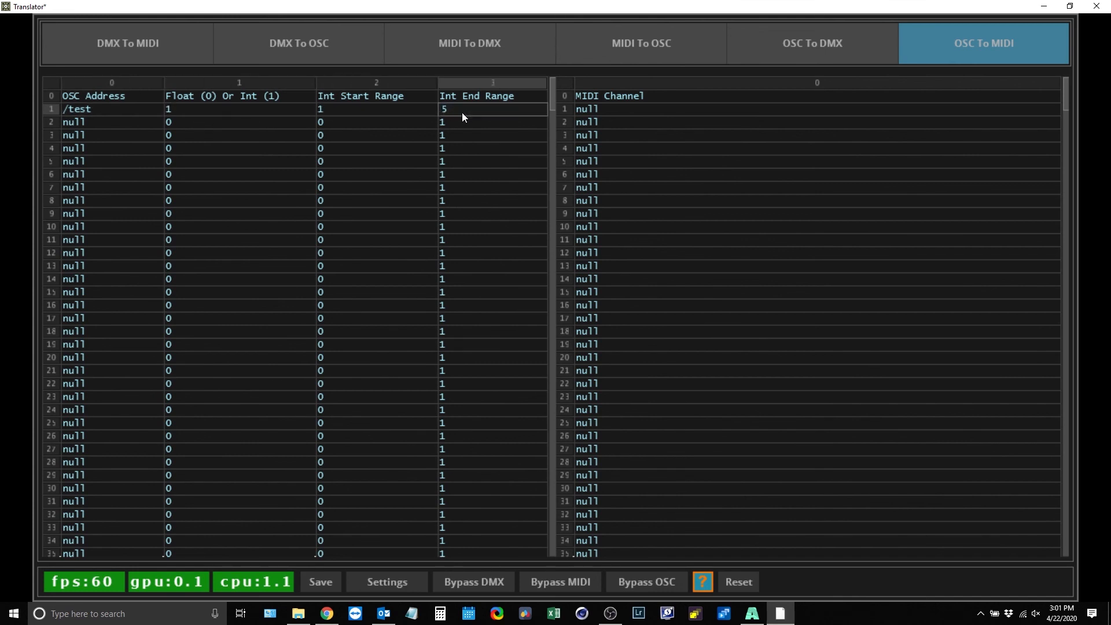
key("Return")
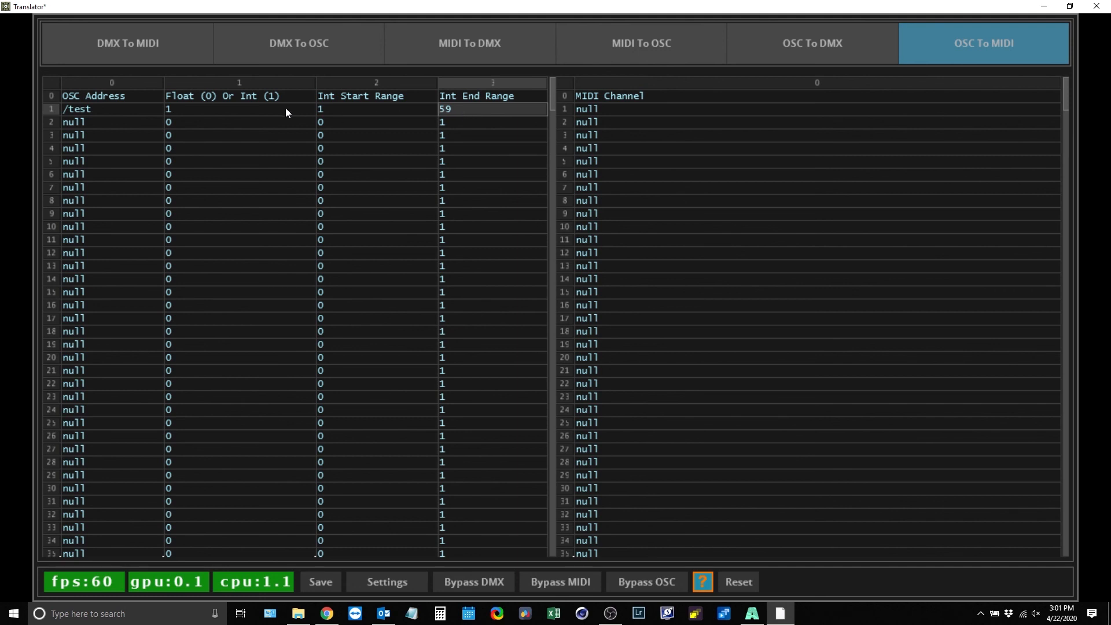
Step: Copy ch12ctrl49 from the MIDI In readout and enter it as the MIDI channel in row 1 of the OSC To MIDI table
left_click(388, 582)
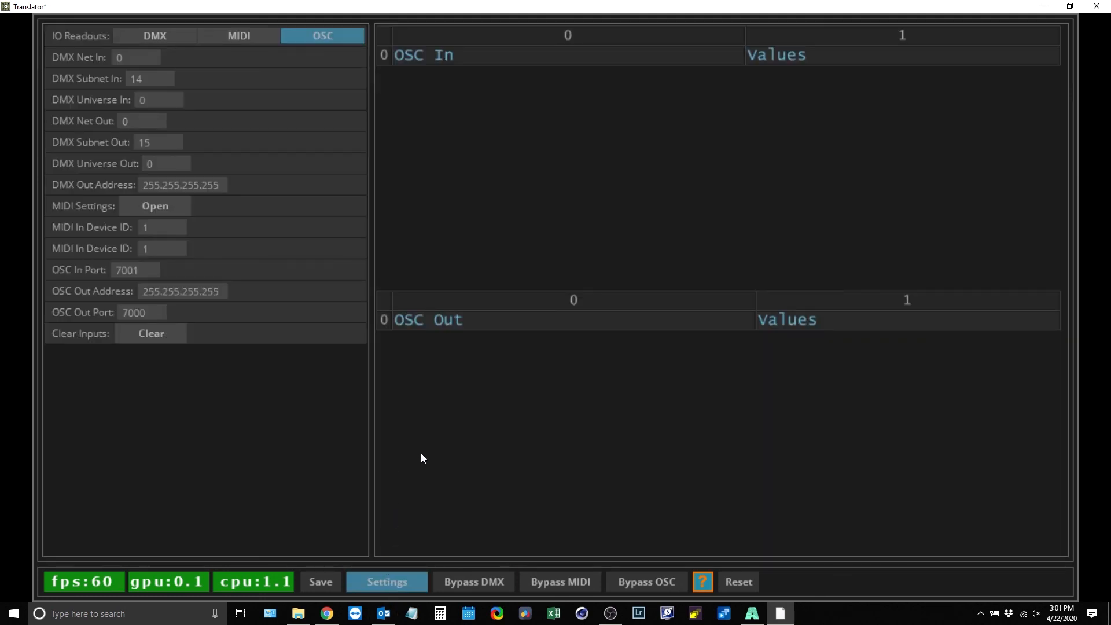
left_click(225, 37)
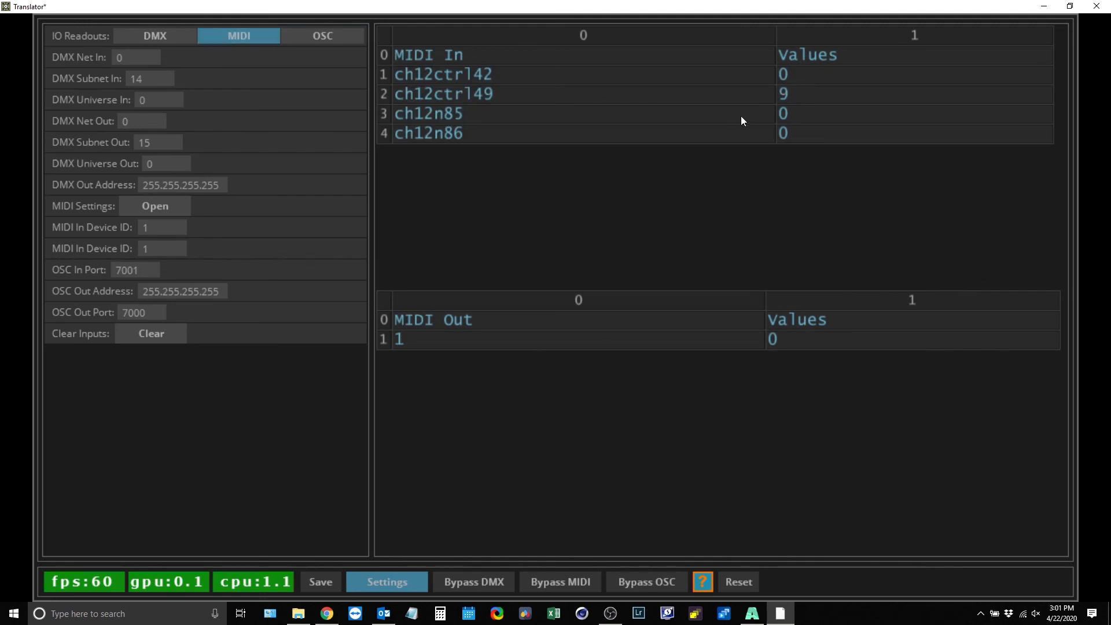
double_click(452, 94)
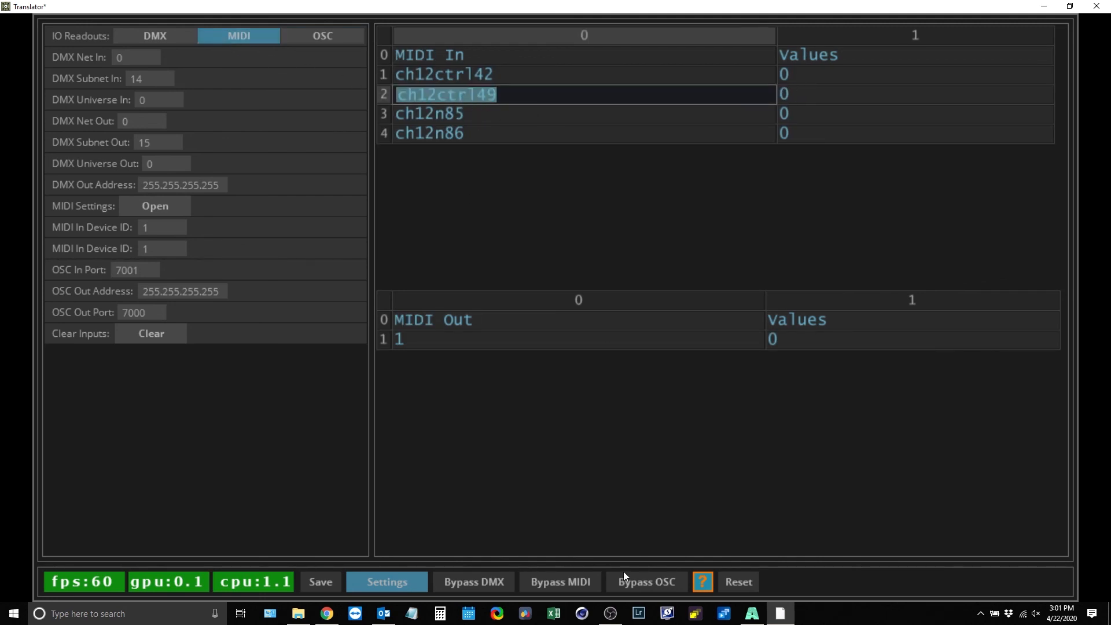
left_click(383, 581)
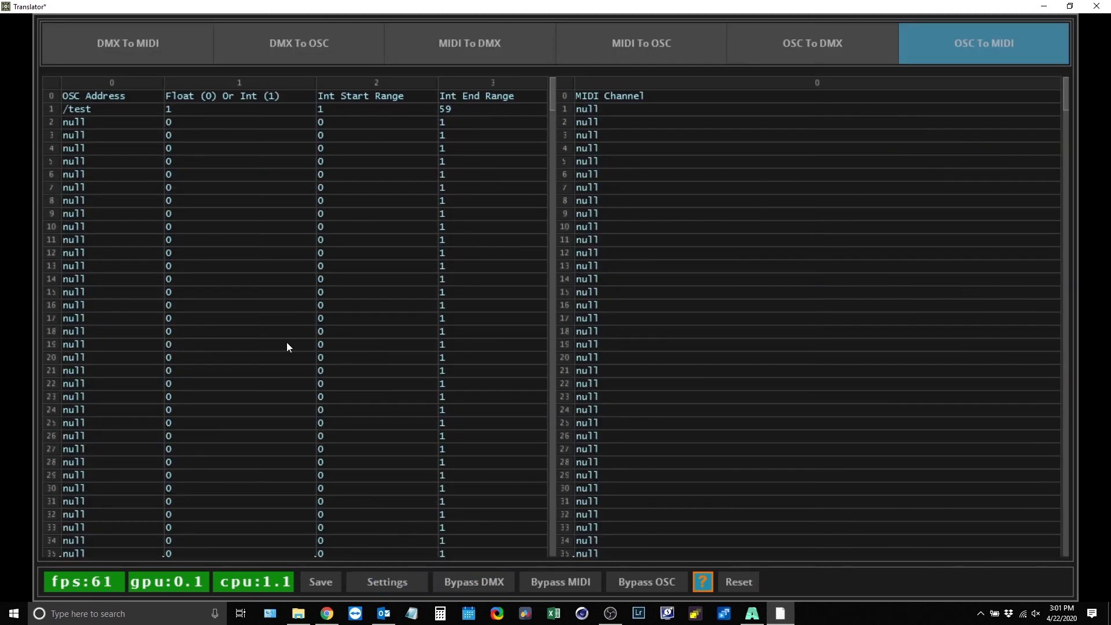
double_click(602, 110)
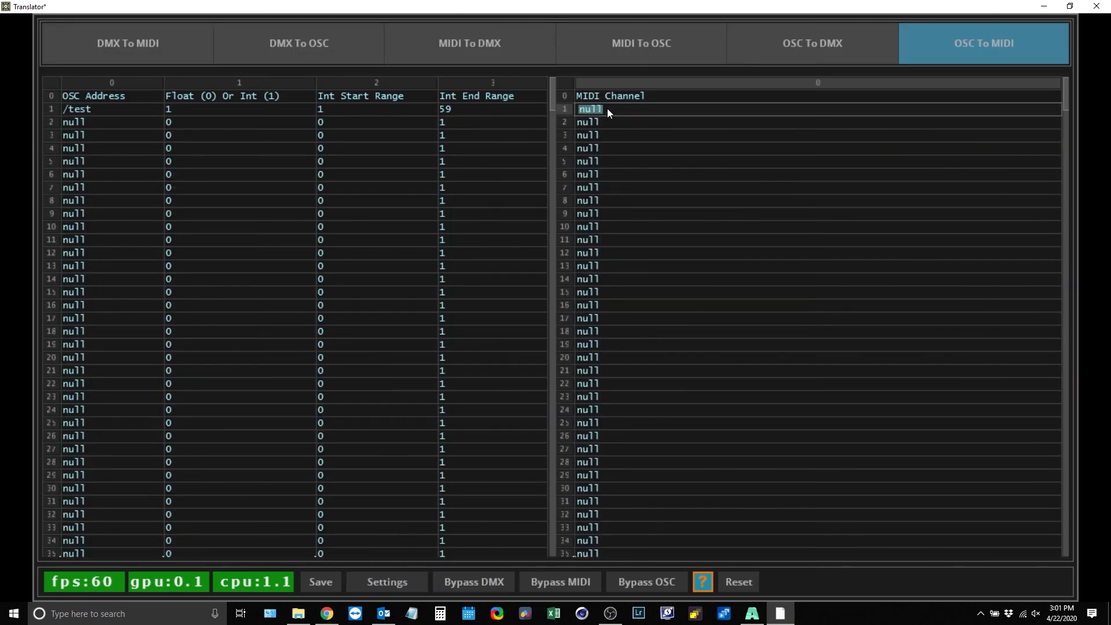
key("Return")
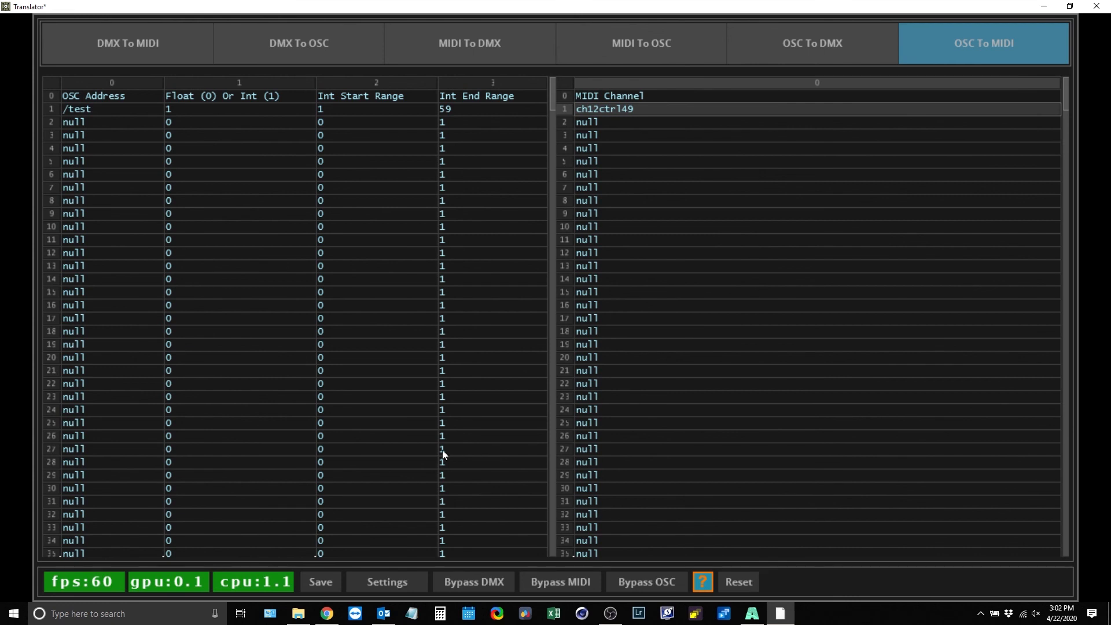
Step: Show the OSC readouts, uncover Resolume Arena behind Translator and set Layer 3's blend mode to 50 Lighten
left_click(383, 583)
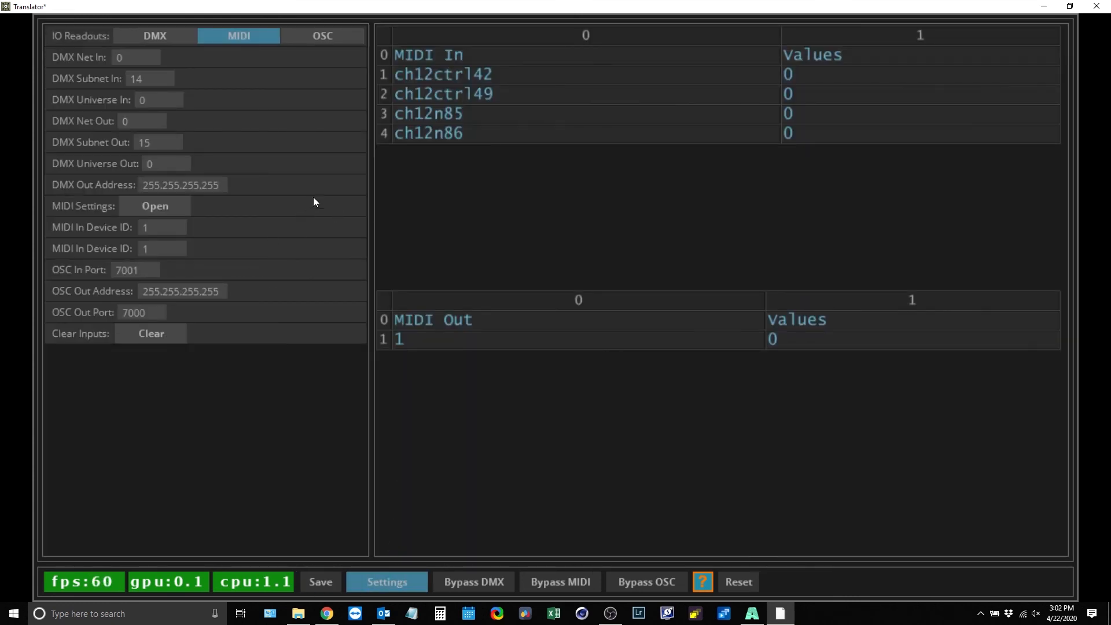
left_click(314, 38)
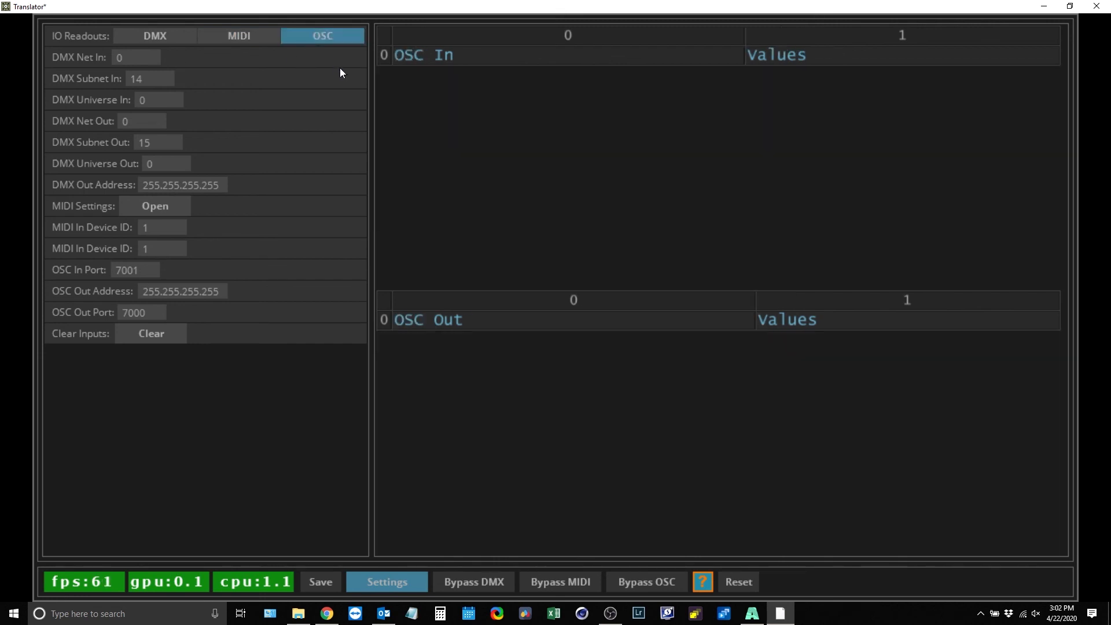
left_click_drag(475, 14, 509, 301)
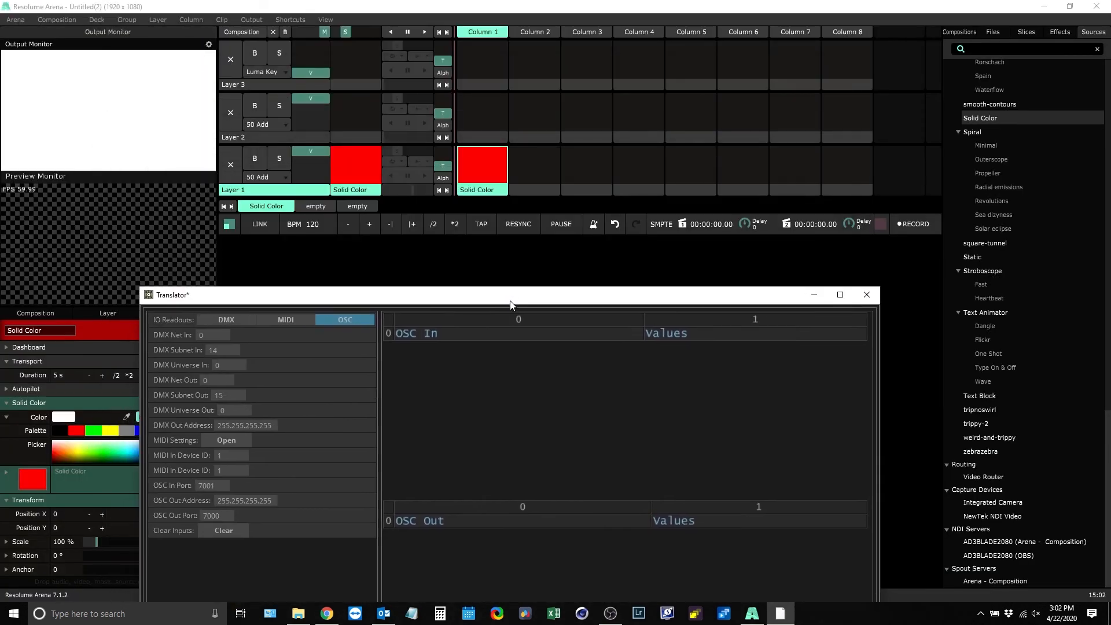
left_click(269, 73)
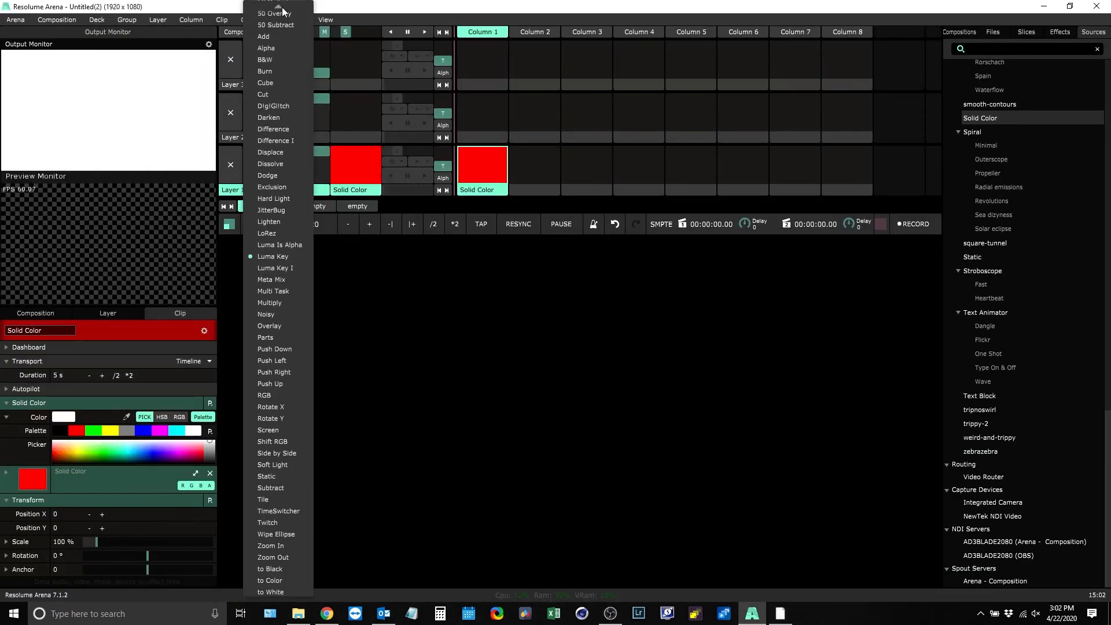
left_click(282, 18)
Step: Bring Translator back into full view and compare the incoming OSC value with the MIDI Out readout
left_click(780, 613)
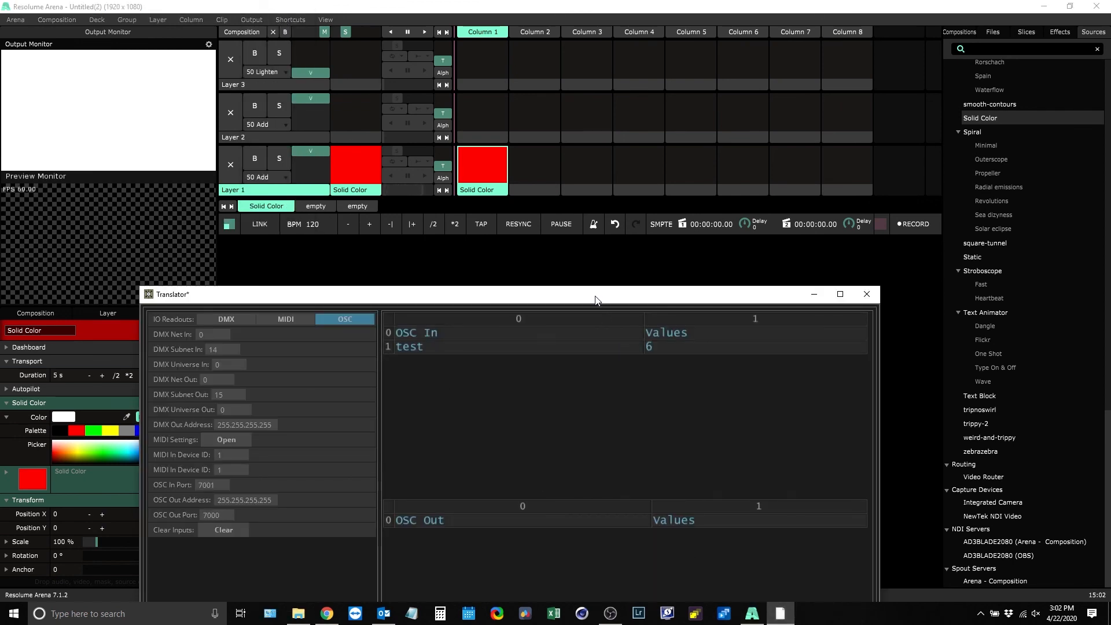
left_click_drag(596, 300, 627, 165)
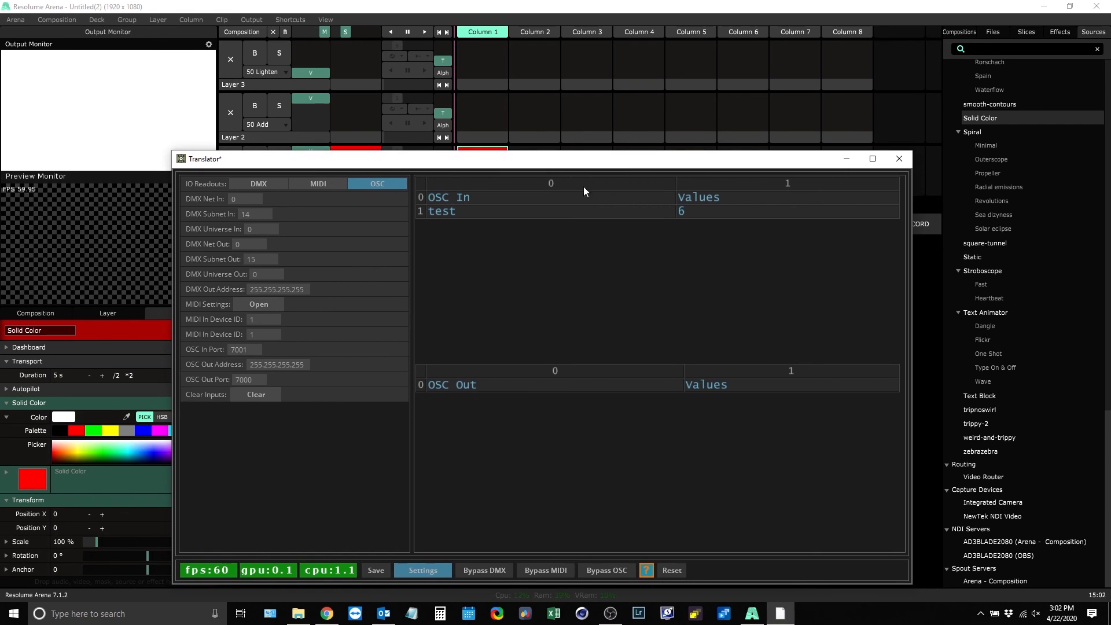
left_click(326, 185)
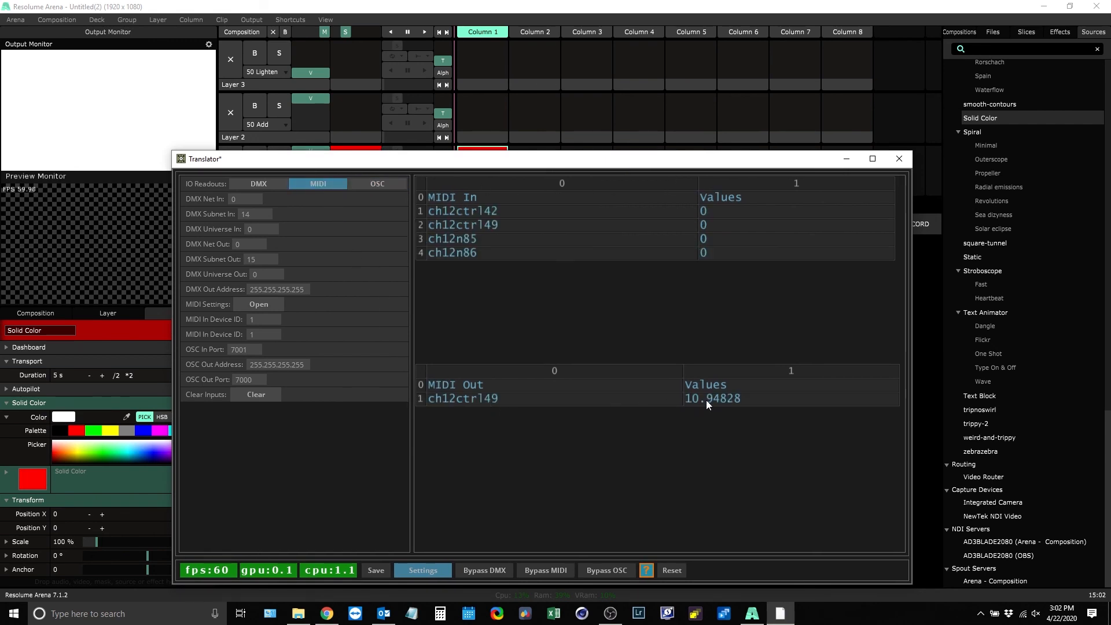
Step: Set Layer 3's blend mode to to White in Resolume Arena and check the MIDI Out readout in Translator
left_click(280, 72)
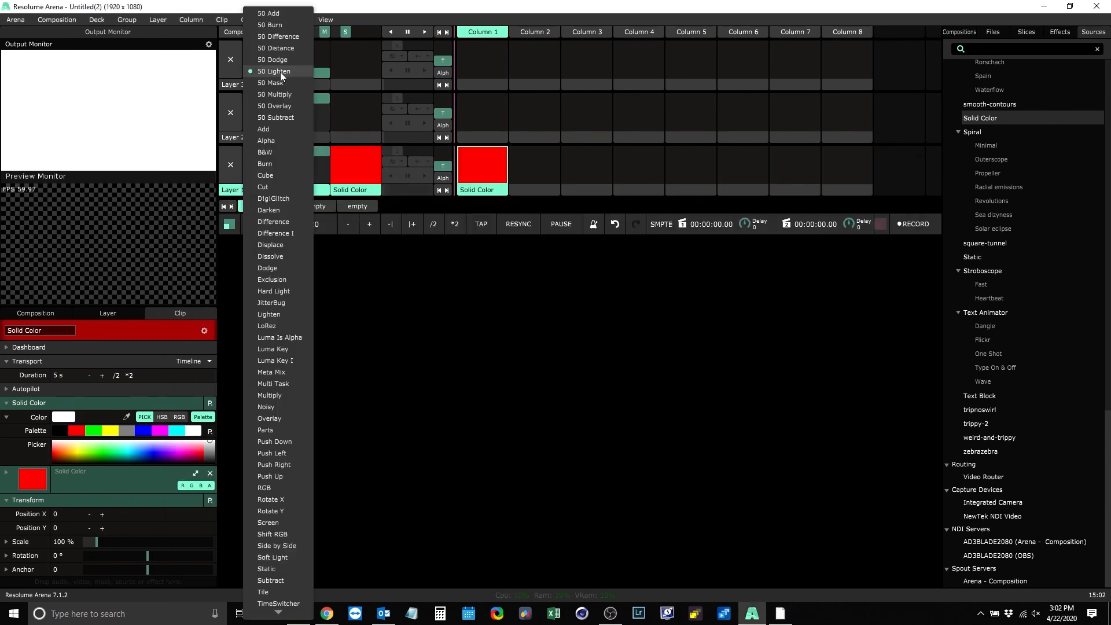
left_click(270, 613)
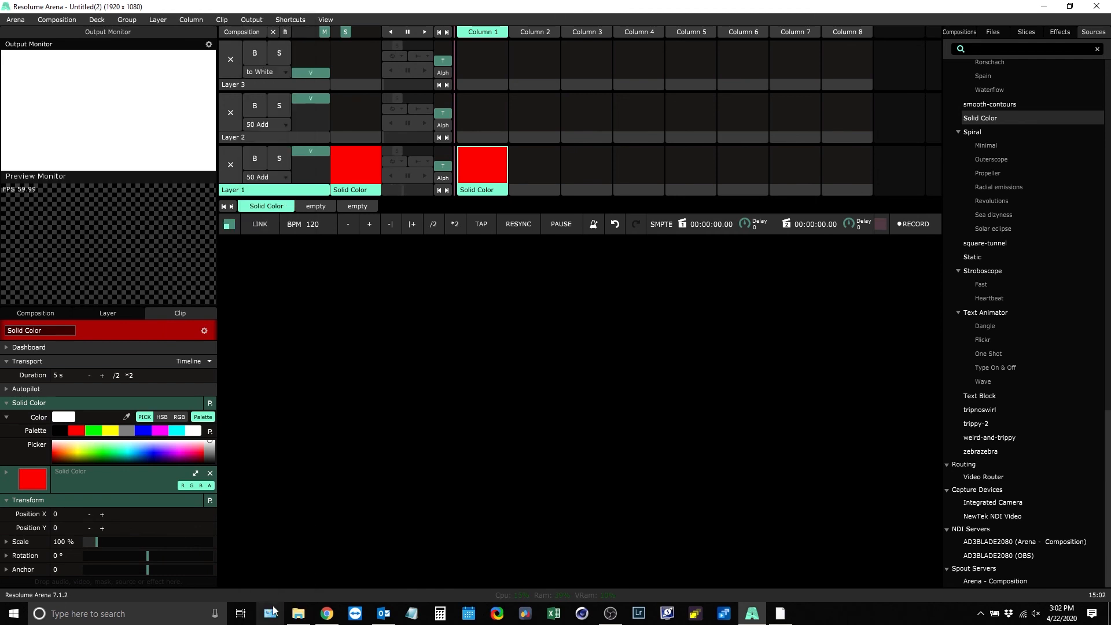
left_click(779, 616)
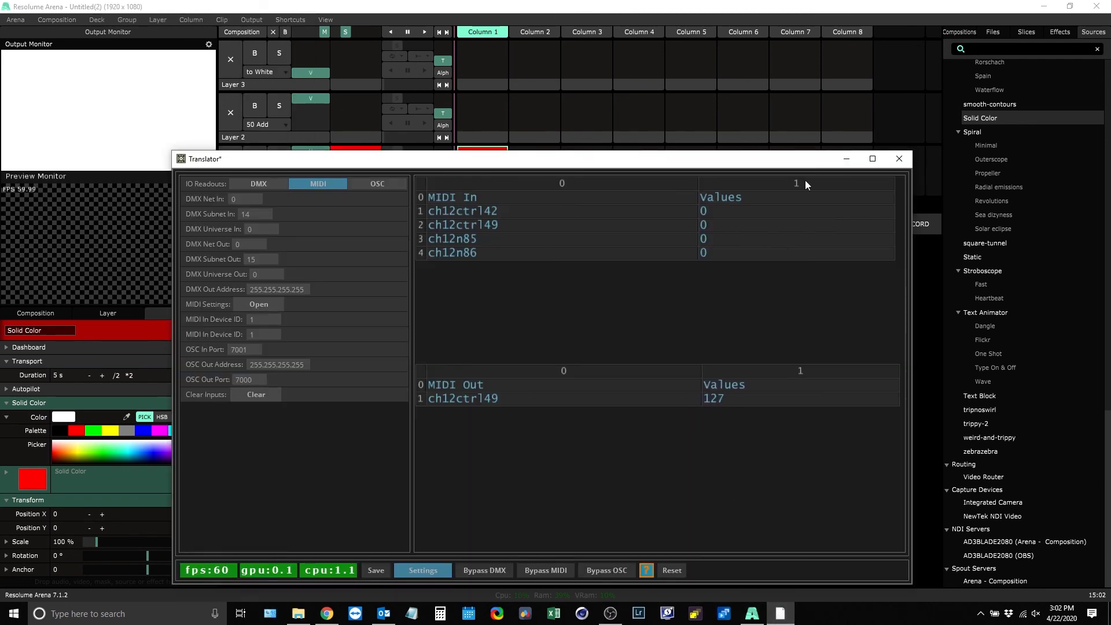
Step: Maximize Translator, pick up the ch12n91 note name from MIDI In and enter it as row 3's MIDI channel in OSC To MIDI
left_click(872, 159)
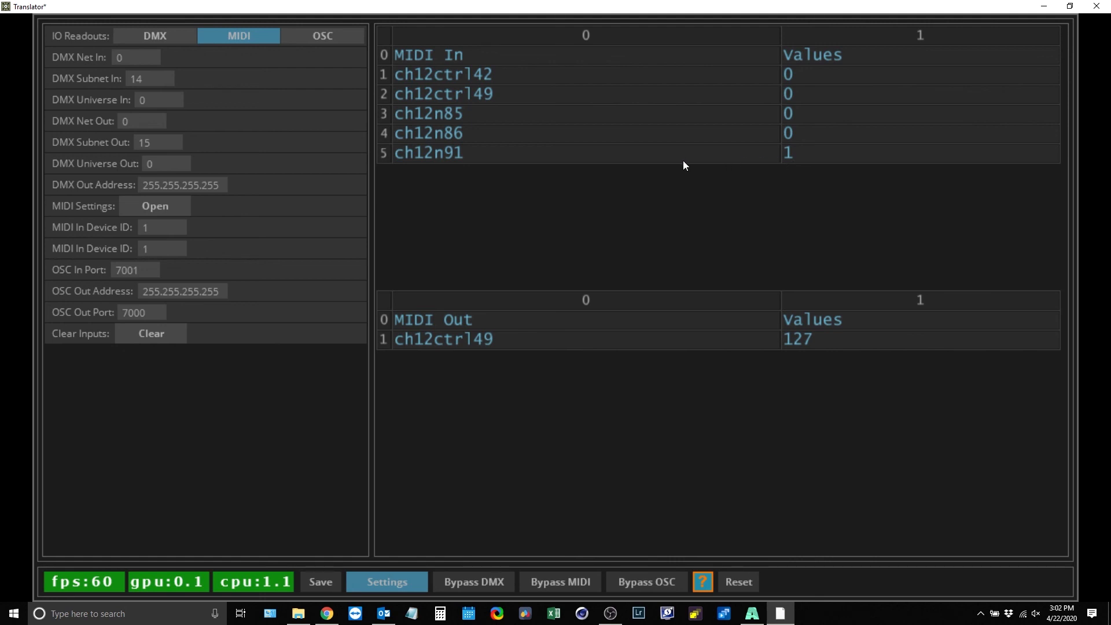
left_click(448, 155)
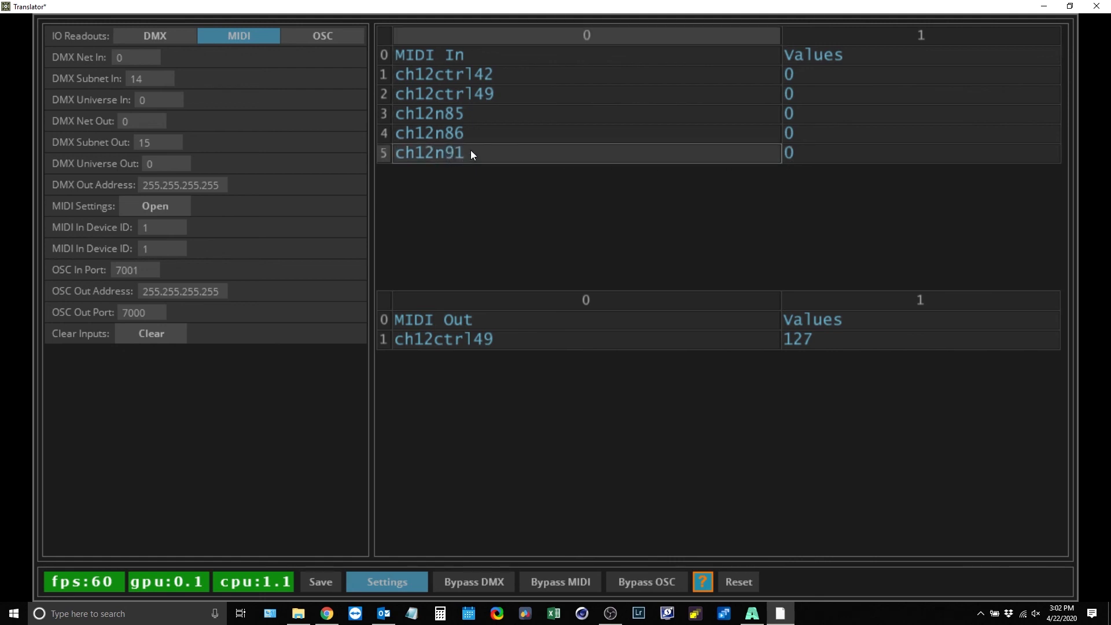
double_click(470, 150)
left_click(474, 242)
left_click(382, 580)
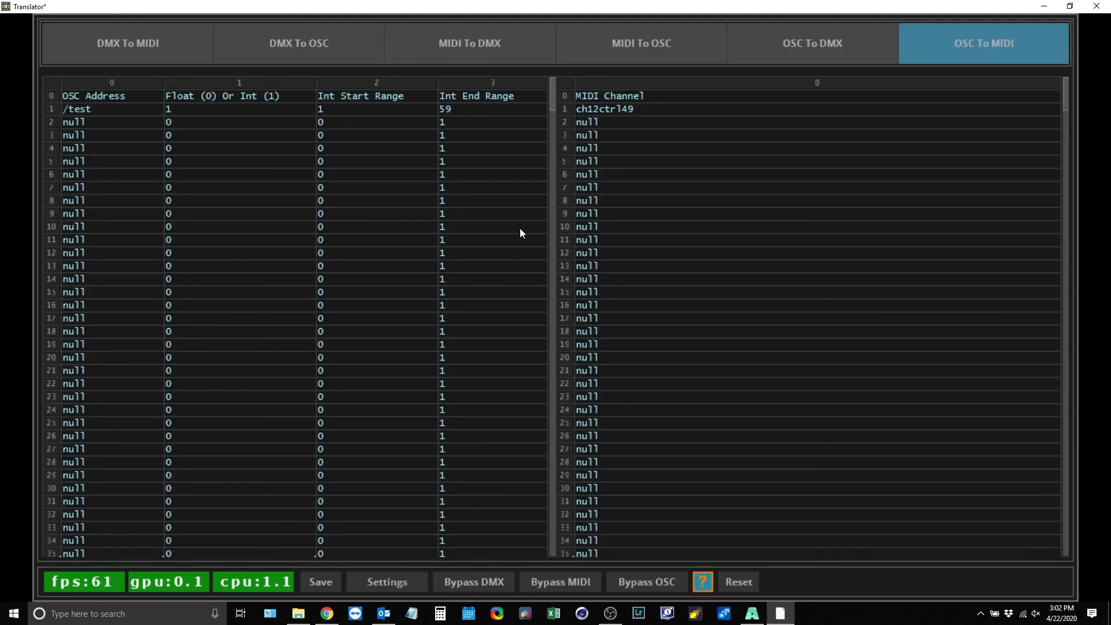
left_click(605, 138)
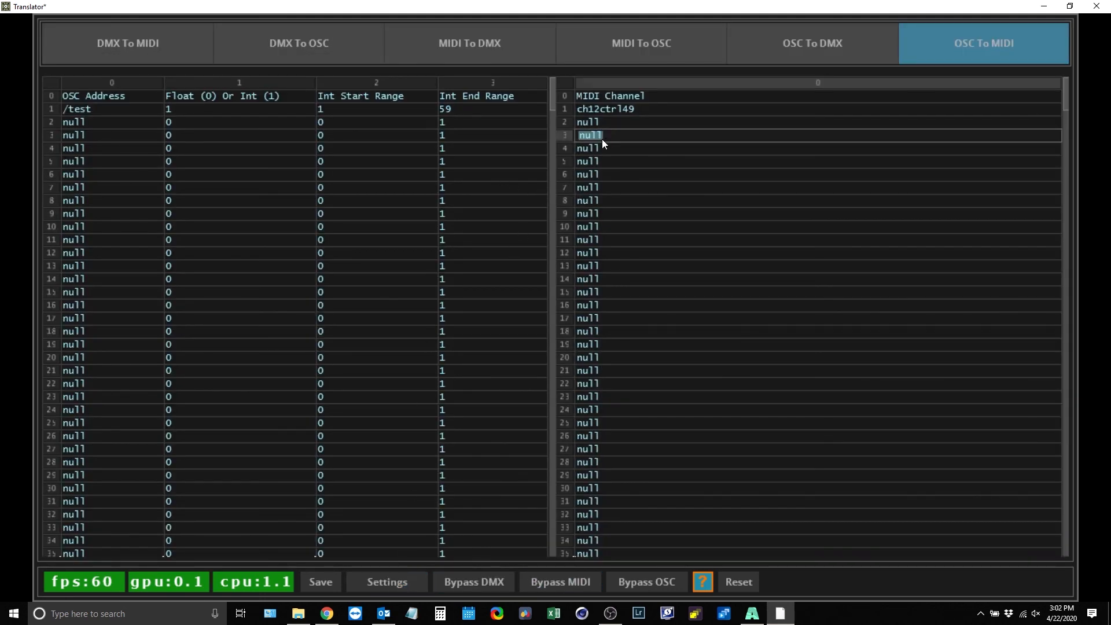
type("ch12n91")
key("Return")
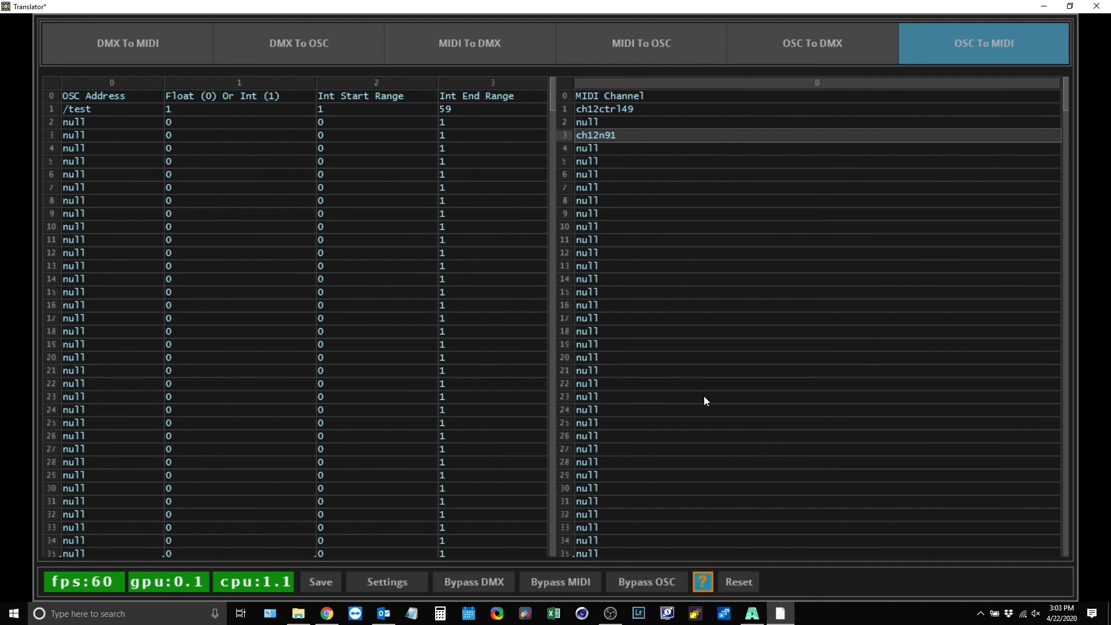
Step: Replace row 13's MIDI channel entry with null and reset the conversion mappings
left_click(612, 264)
key("BackSpace")
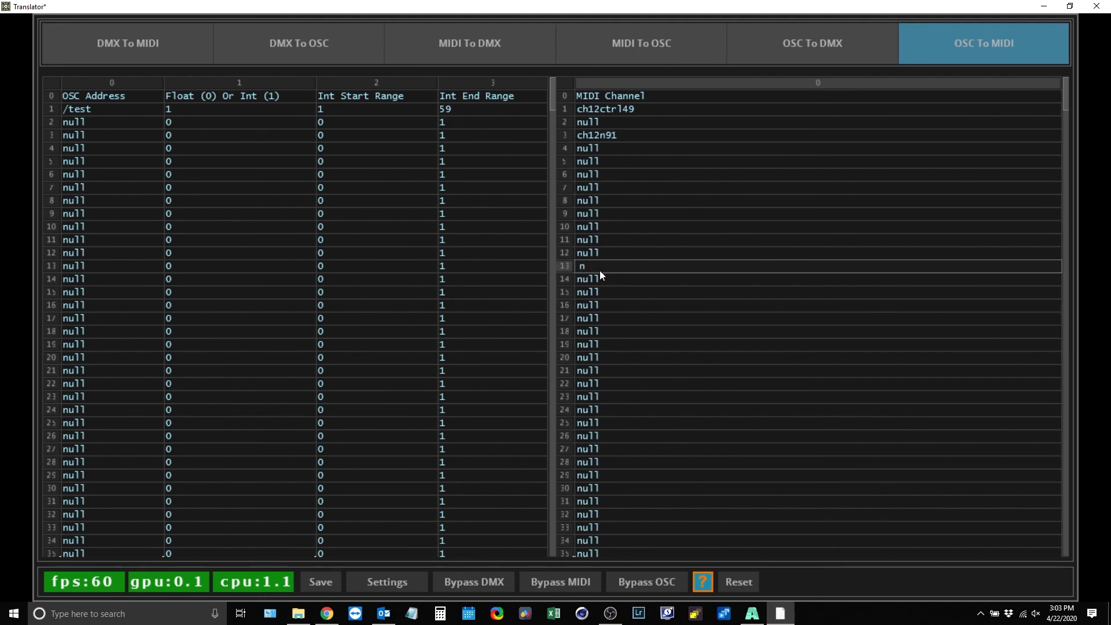
type("null")
key("Return")
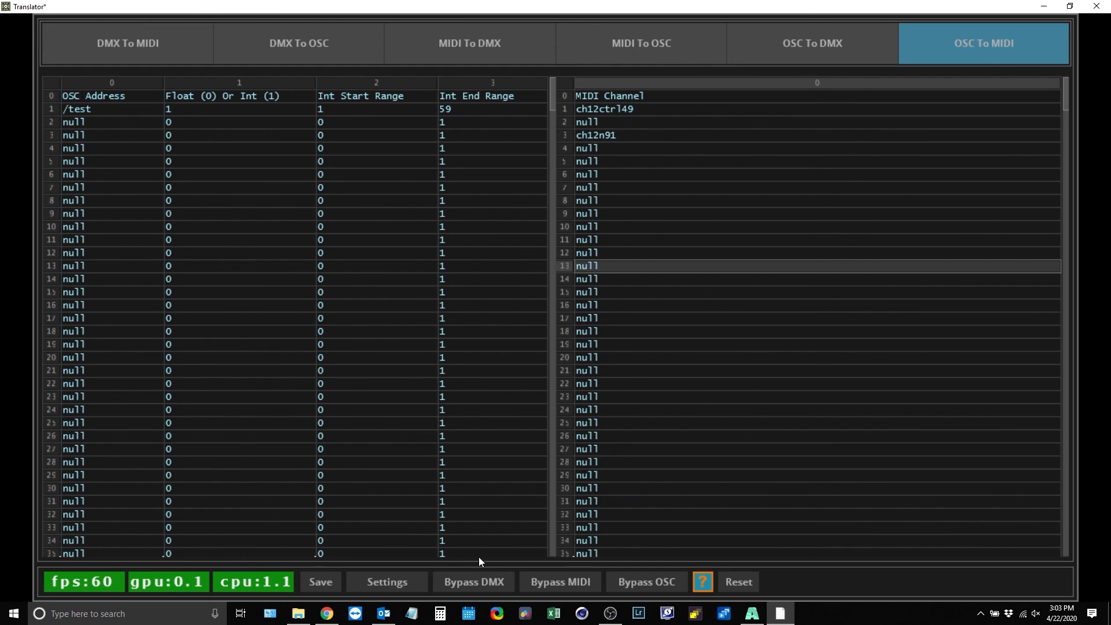
left_click(746, 581)
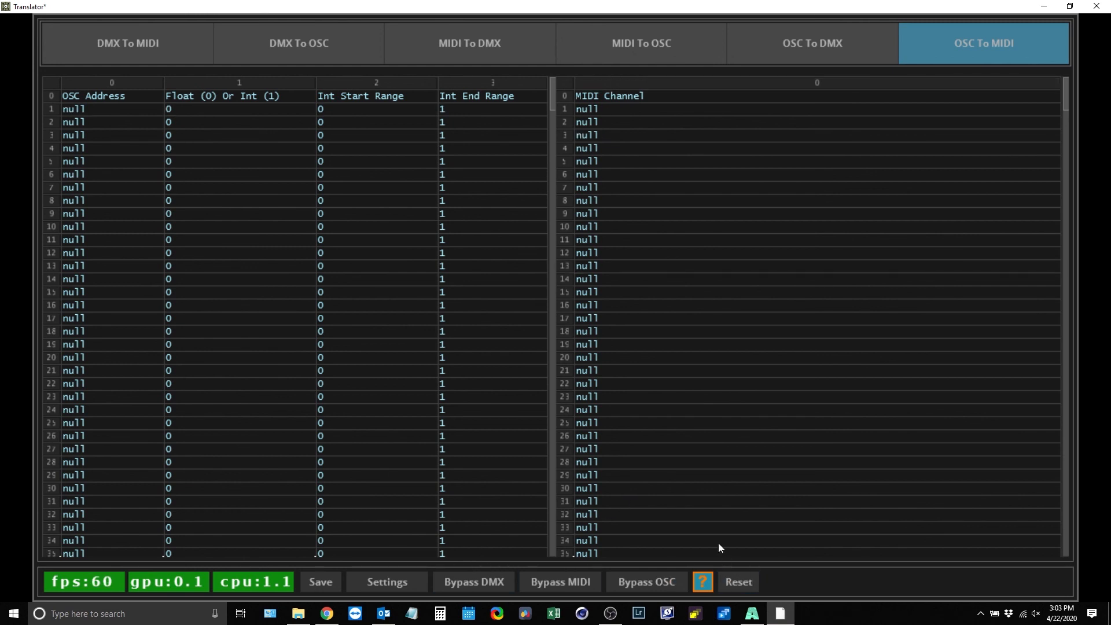